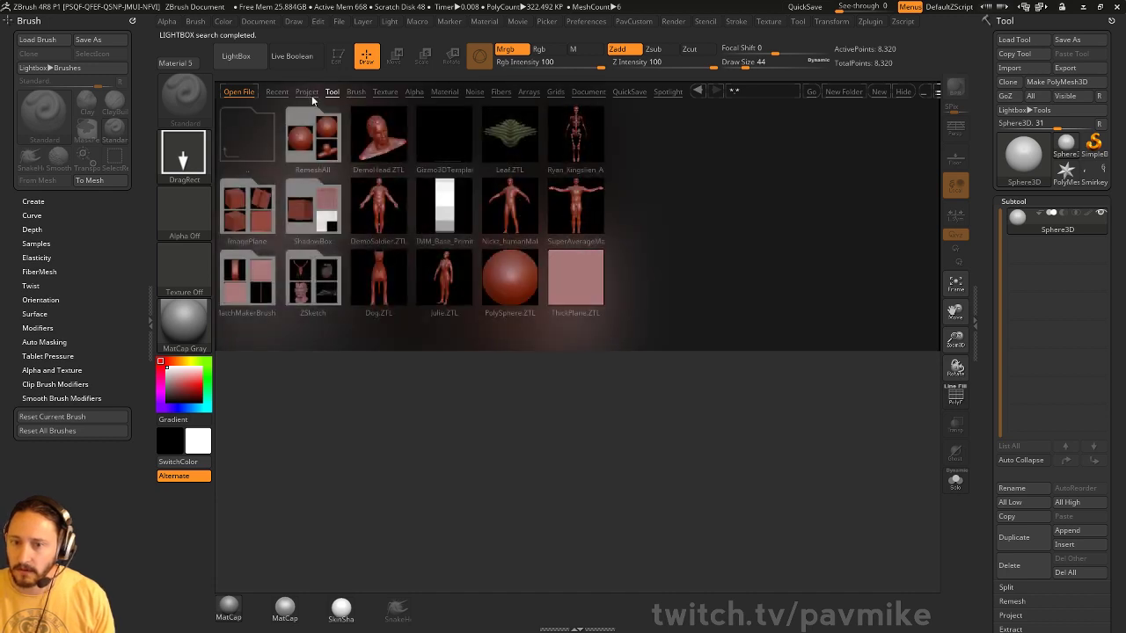
# Open the DemoAnimeHead sample project without saving the changes to the current project
pyautogui.click(309, 93)
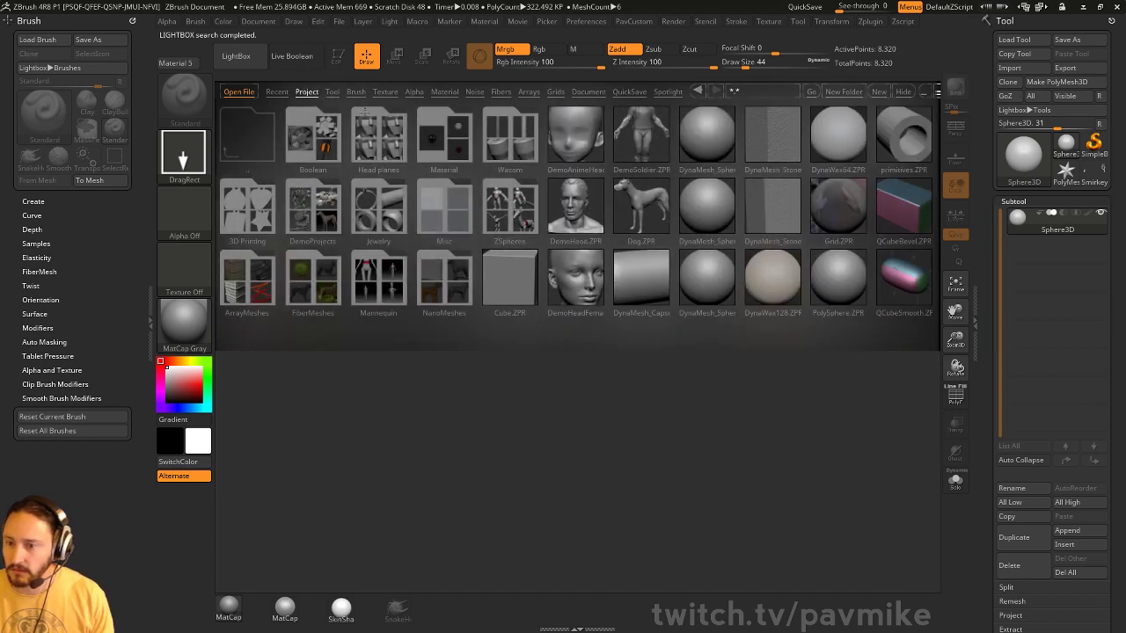
pyautogui.doubleClick(576, 136)
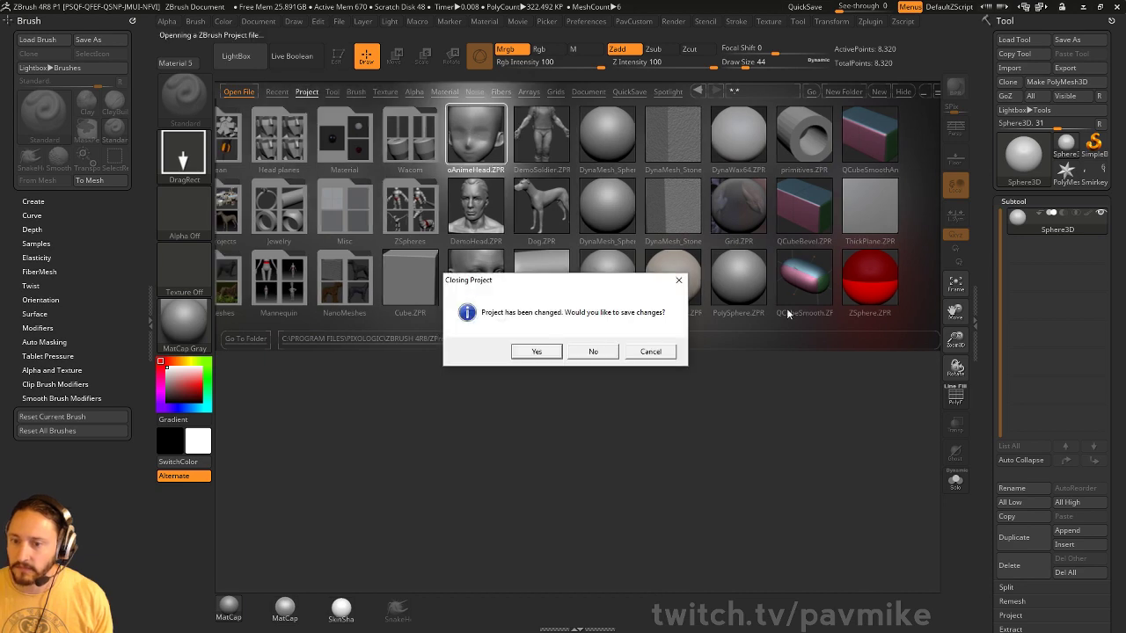
pyautogui.click(612, 353)
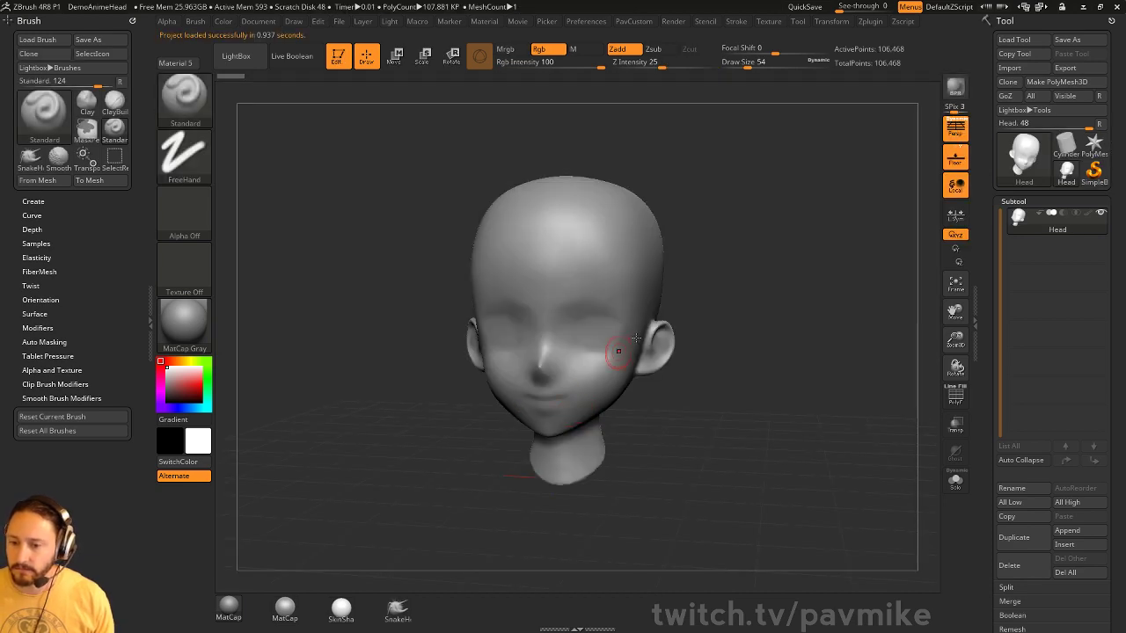
# Hide both ears and the nose tip of the head with SelectLasso selections
pyautogui.moveTo(784, 244); pyautogui.dragTo(757, 331)
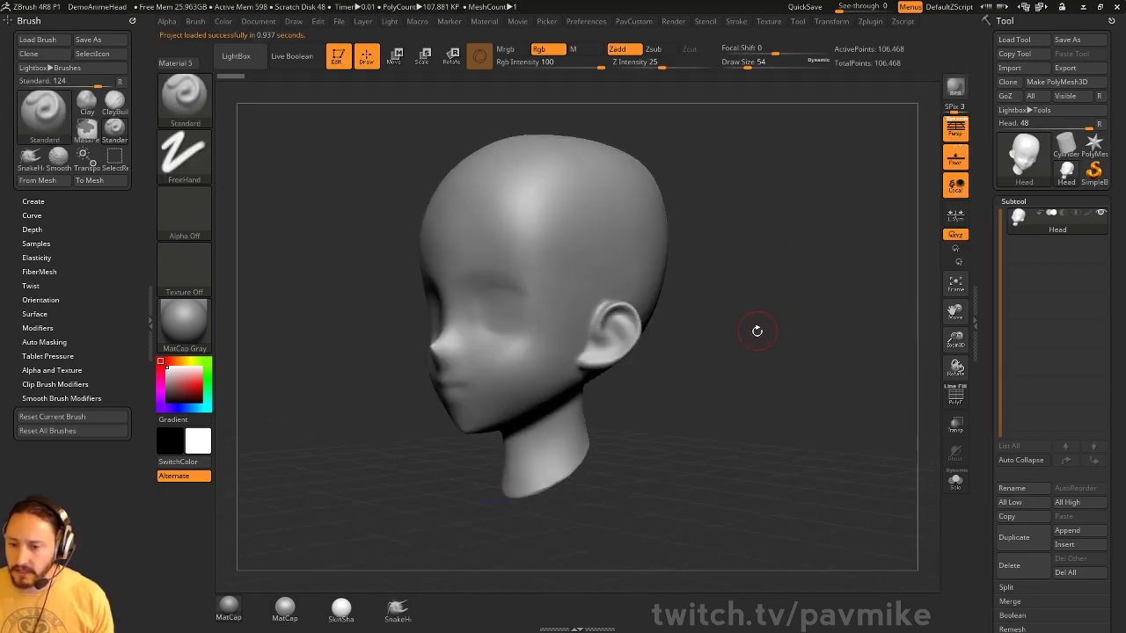
pyautogui.moveTo(681, 313); pyautogui.dragTo(789, 337)
pyautogui.hotkey('ctrl', 'shift')
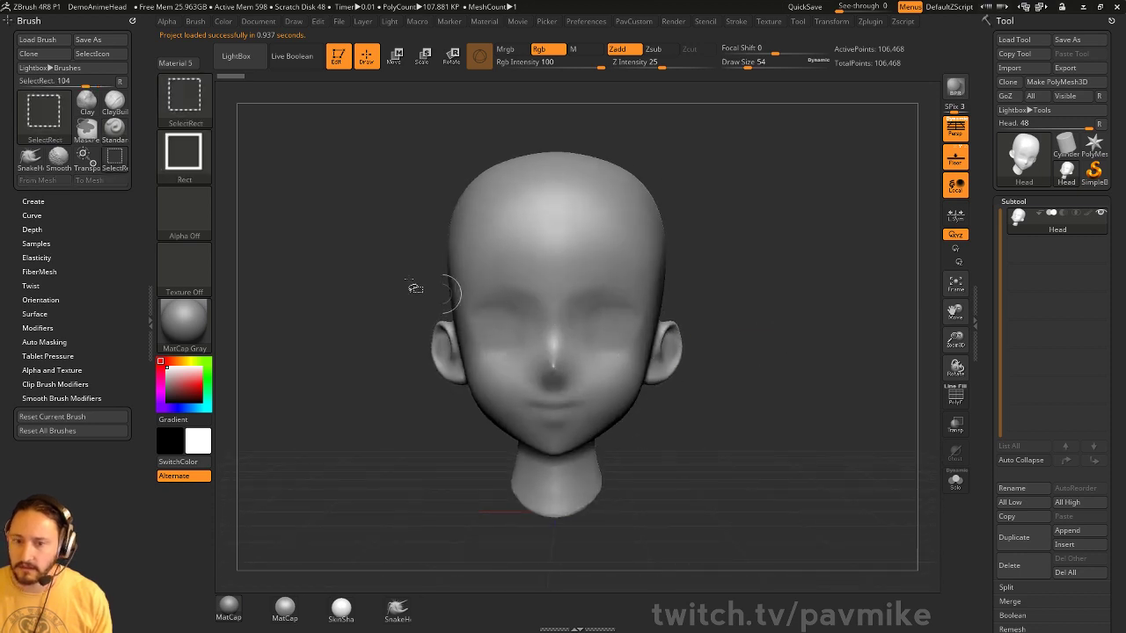
pyautogui.press('b')
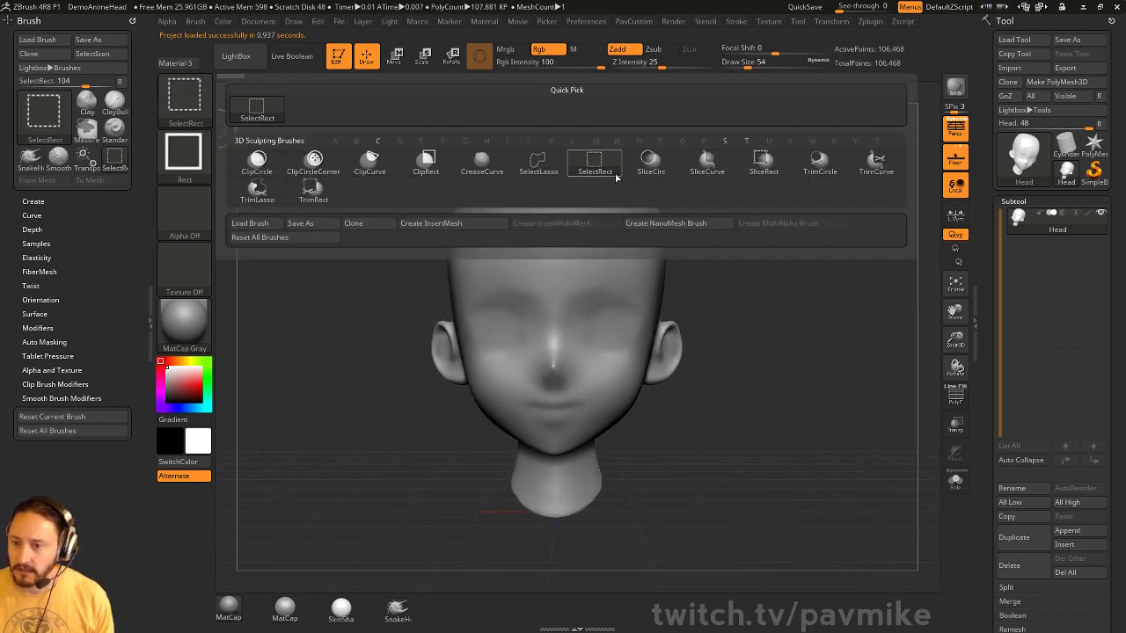
pyautogui.click(538, 163)
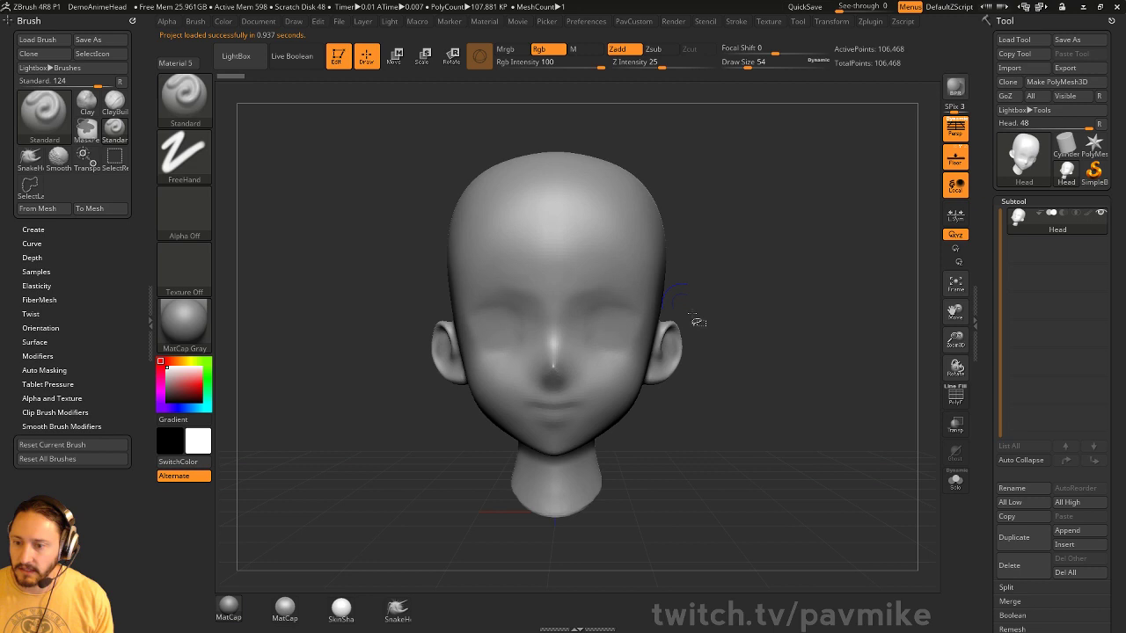
pyautogui.moveTo(670, 338)
pyautogui.keyDown('ctrl'); pyautogui.keyDown('alt'); pyautogui.keyDown('shift'); pyautogui.mouseDown()
pyautogui.moveTo(697, 404)
pyautogui.moveTo(677, 412)
pyautogui.moveTo(651, 351)
pyautogui.moveTo(664, 304)
pyautogui.mouseUp(); pyautogui.keyUp('shift'); pyautogui.keyUp('alt'); pyautogui.keyUp('ctrl')
pyautogui.moveTo(774, 345)
pyautogui.mouseDown()
pyautogui.moveTo(422, 334)
pyautogui.moveTo(414, 444)
pyautogui.moveTo(438, 357)
pyautogui.mouseUp()
pyautogui.moveTo(407, 505); pyautogui.dragTo(799, 286)
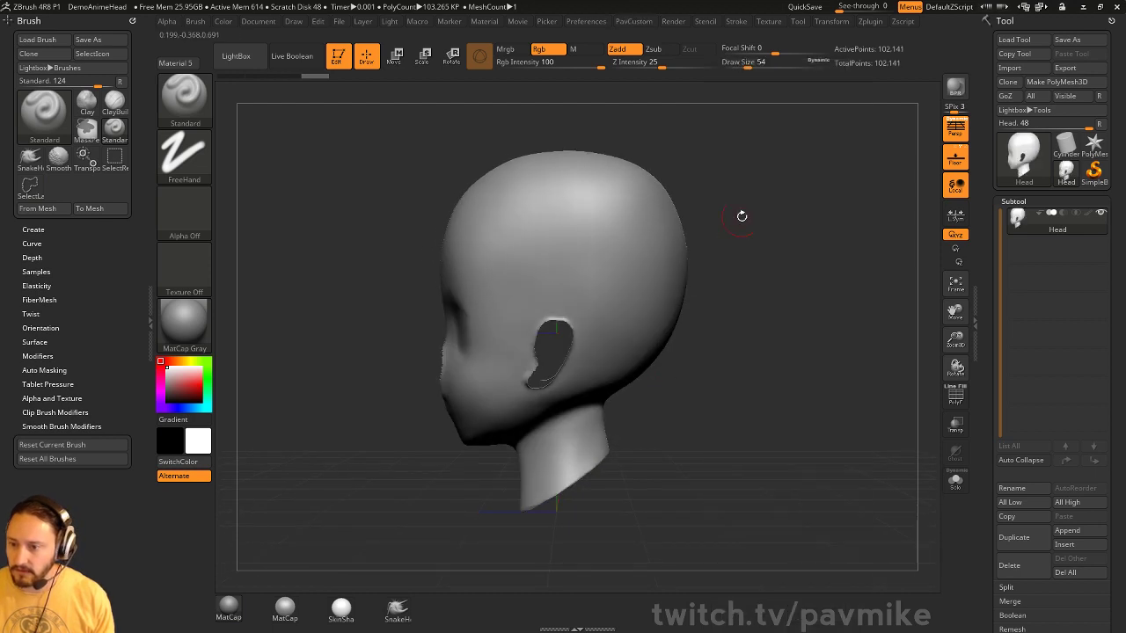
# Remesh the head to fill the openings left by the ears and nose
pyautogui.press('ctrl')
pyautogui.keyDown('ctrl'); pyautogui.keyDown('shift'); pyautogui.click(844, 347); pyautogui.keyUp('shift'); pyautogui.keyUp('ctrl')
pyautogui.moveTo(843, 347); pyautogui.dragTo(797, 291)
# Smooth the filled ear and nose areas into the head with the Smooth Stronger brush
pyautogui.press('shift')
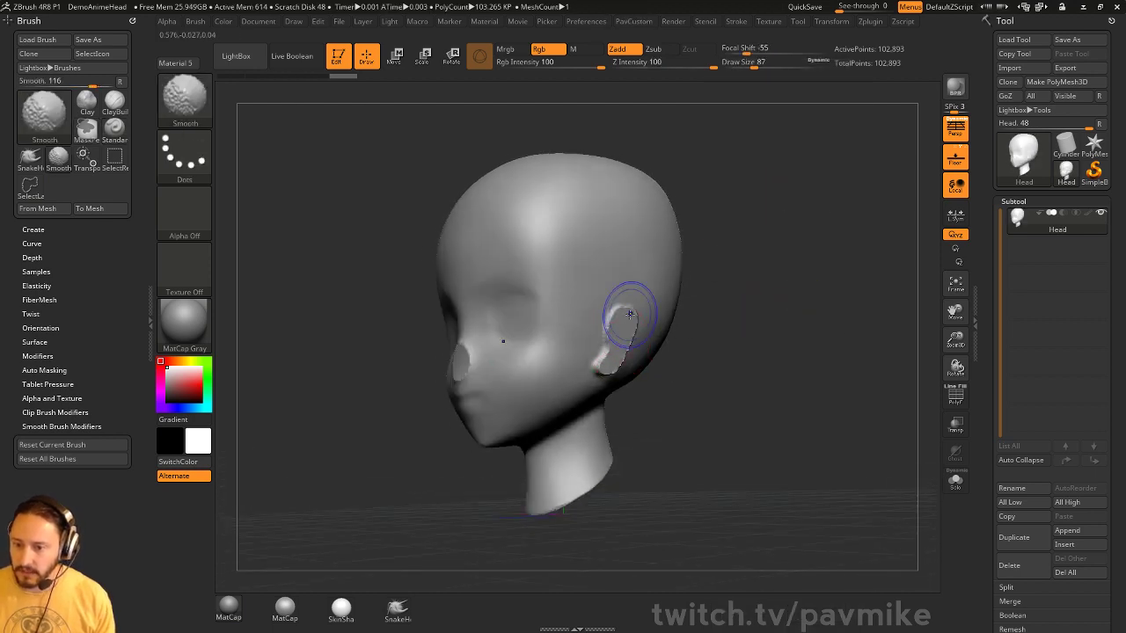
pyautogui.press('b')
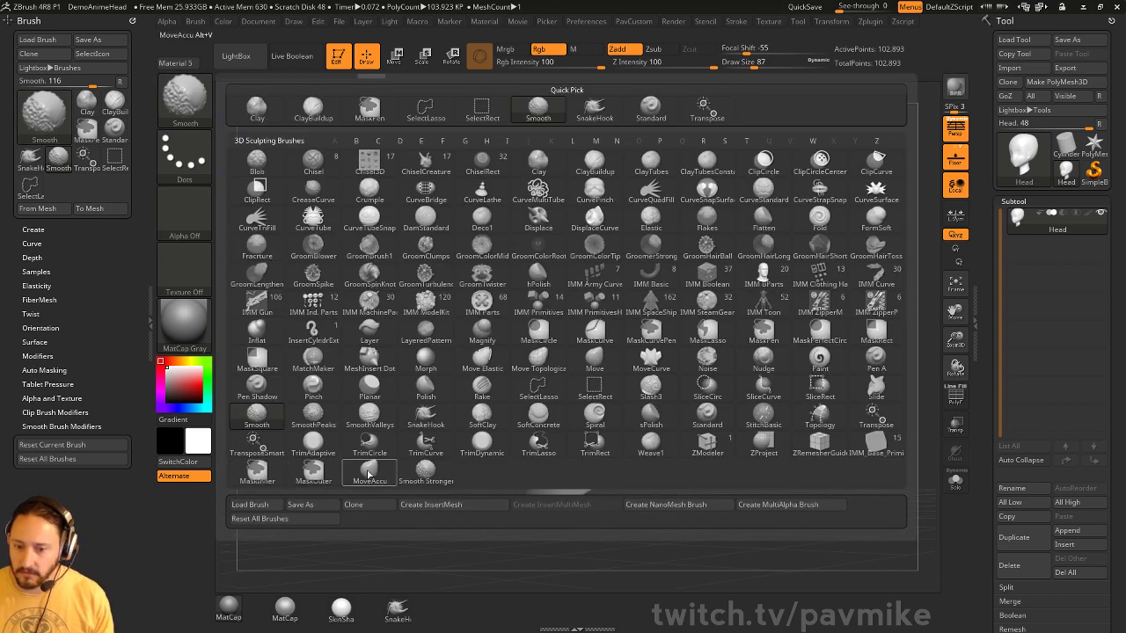
pyautogui.keyDown('shift'); pyautogui.click(426, 472); pyautogui.keyUp('shift')
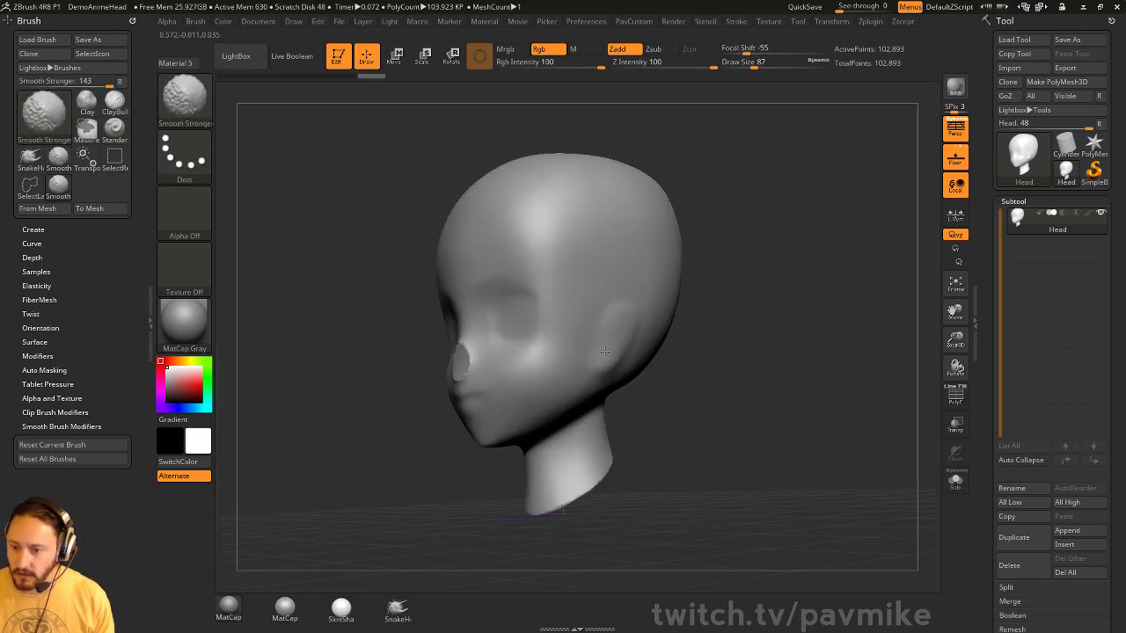
pyautogui.keyDown('shift'); pyautogui.moveTo(721, 334); pyautogui.dragTo(668, 352); pyautogui.keyUp('shift')
pyautogui.keyDown('shift'); pyautogui.moveTo(516, 365); pyautogui.dragTo(528, 387); pyautogui.keyUp('shift')
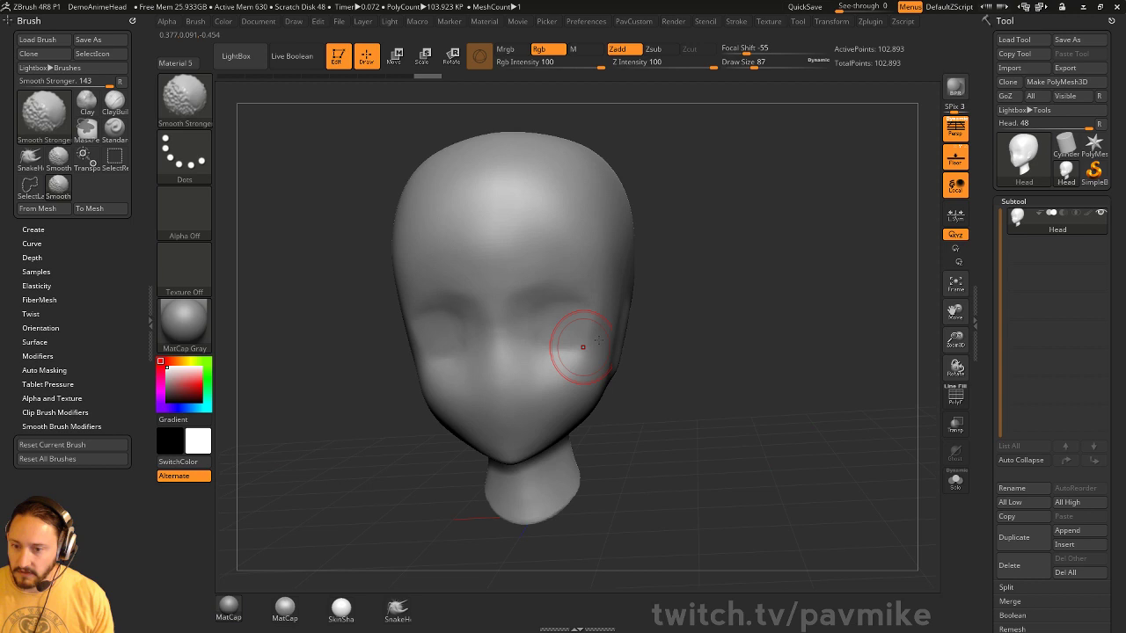
# Remesh the smoothed head with DynaMesh and turn off perspective for a straight front view
pyautogui.moveTo(774, 335)
pyautogui.mouseDown()
pyautogui.moveTo(805, 321)
pyautogui.moveTo(659, 372)
pyautogui.mouseUp()
pyautogui.press('ctrl')
pyautogui.moveTo(853, 263); pyautogui.dragTo(869, 209)
pyautogui.keyDown('alt'); pyautogui.moveTo(769, 352); pyautogui.dragTo(788, 336); pyautogui.keyUp('alt')
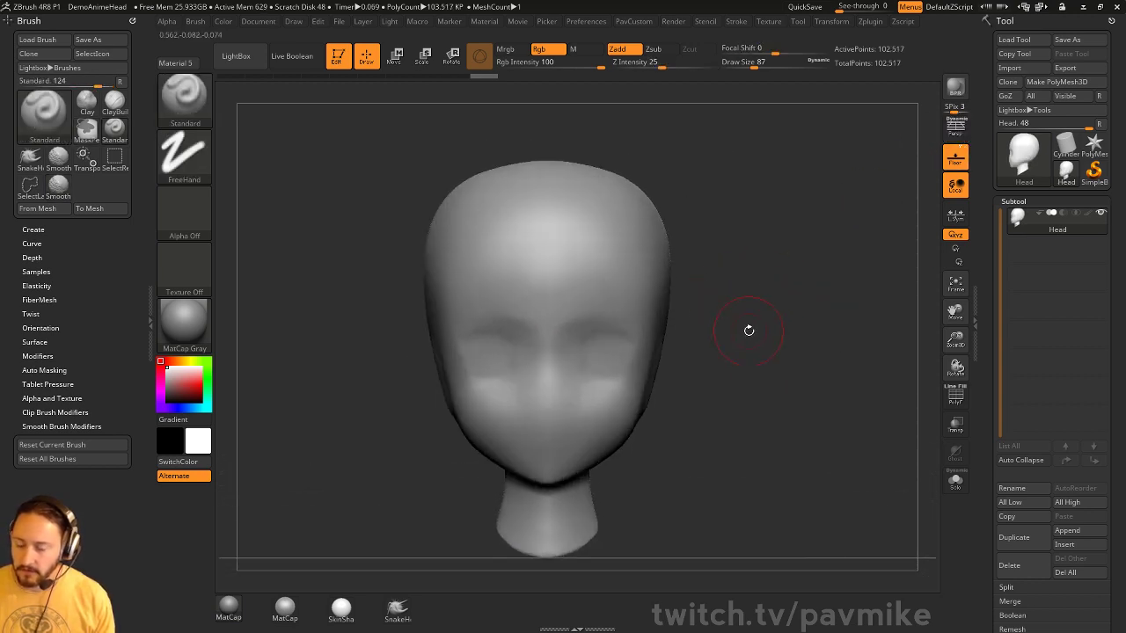
# Set the draw size to 68 and choose the Sphere12 mesh of the IMM_Base_Primitives brush
pyautogui.press(']')
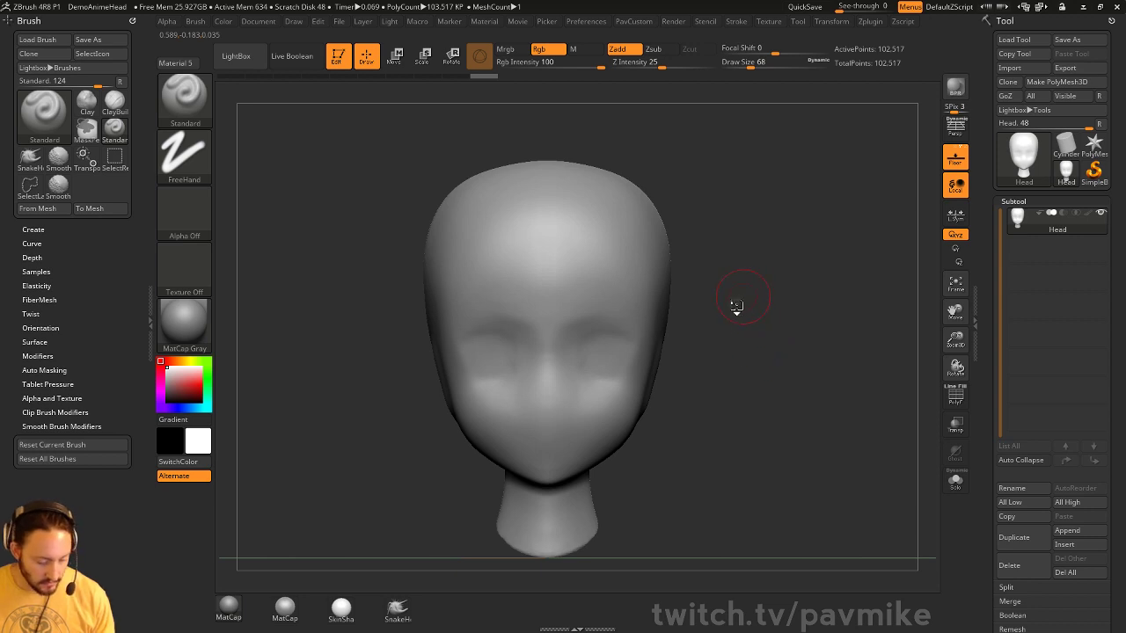
pyautogui.press('m')
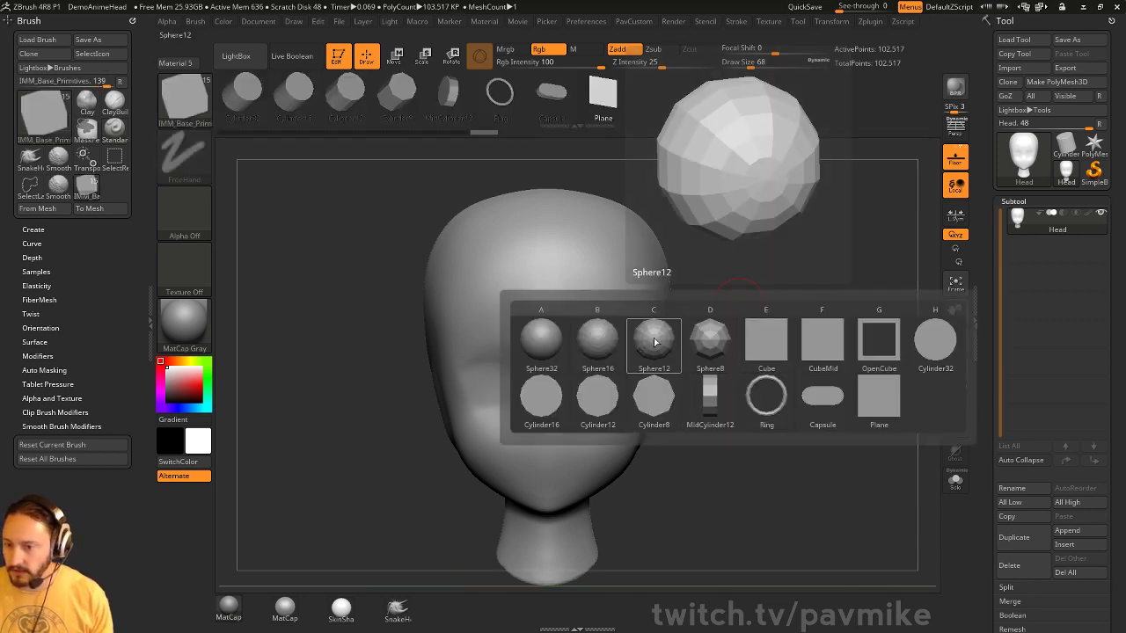
pyautogui.press('b')
pyautogui.press('i')
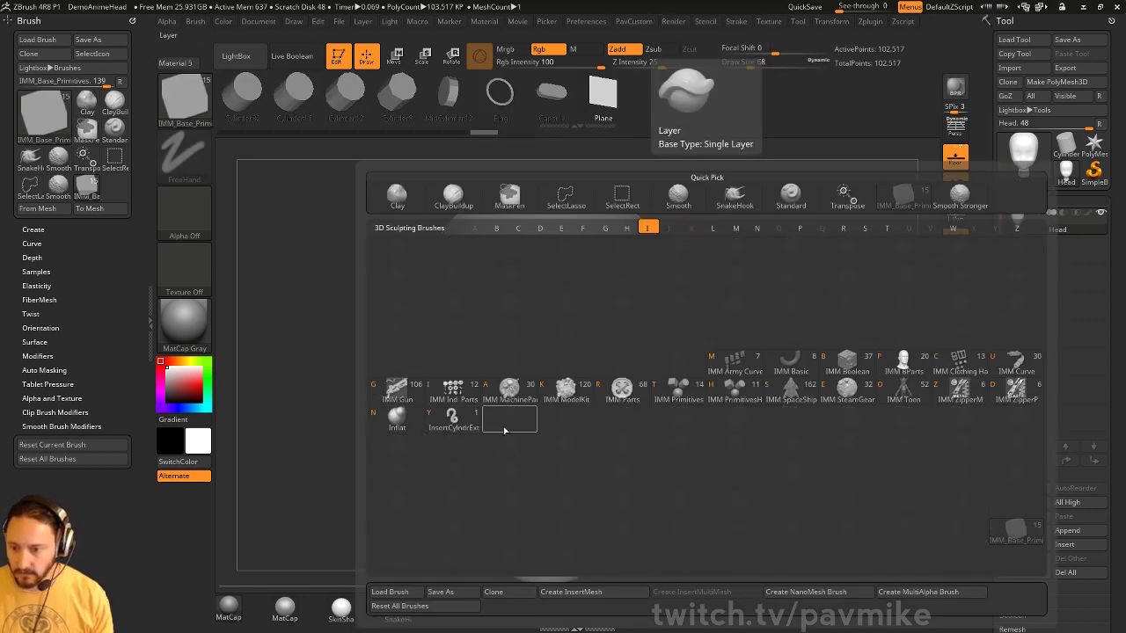
pyautogui.press('Escape')
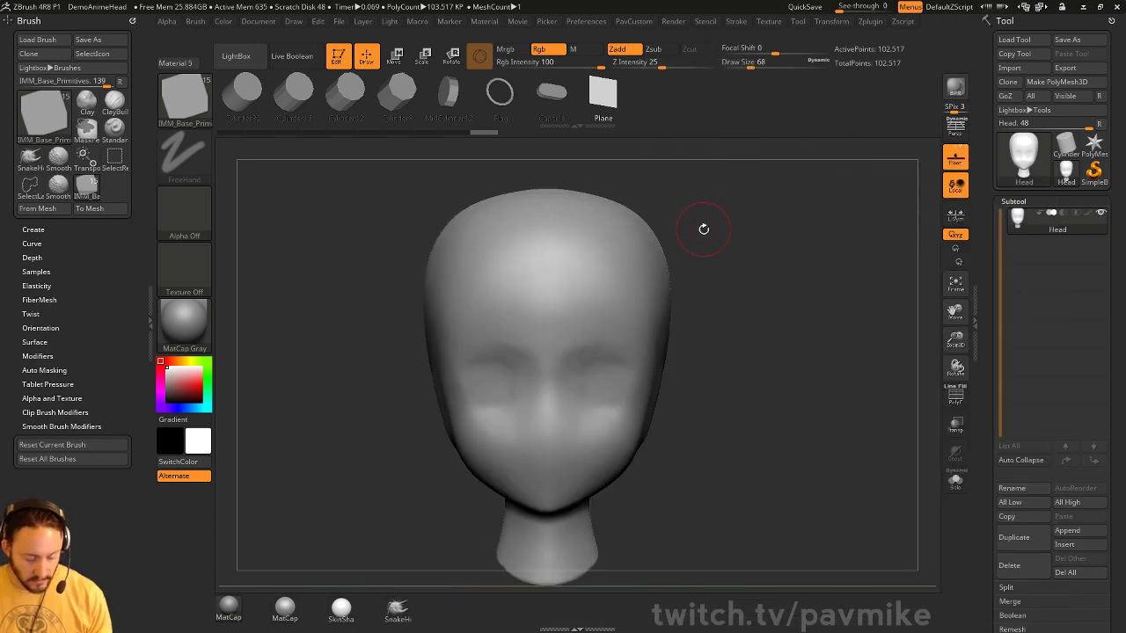
pyautogui.press('m')
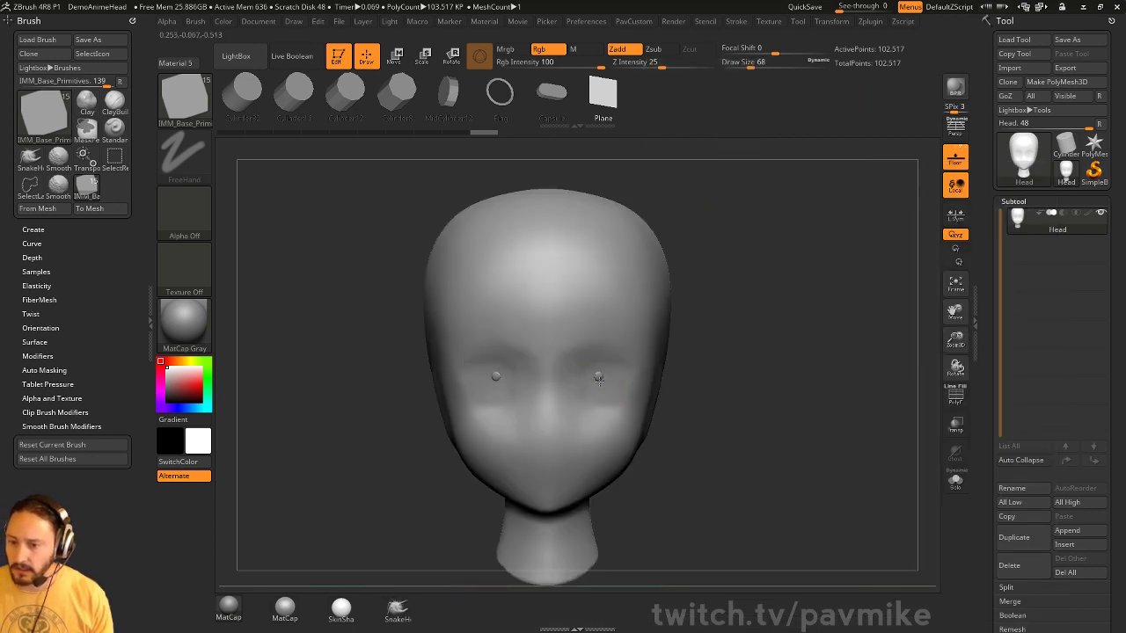
pyautogui.moveTo(598, 378); pyautogui.dragTo(611, 409)
pyautogui.moveTo(628, 284); pyautogui.dragTo(634, 400)
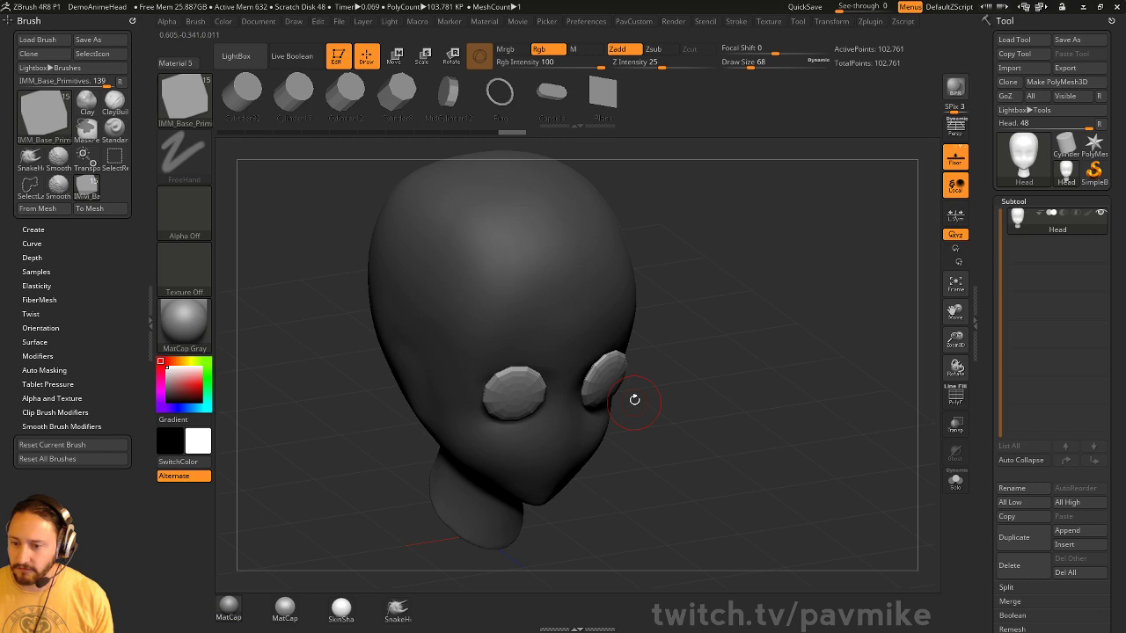
pyautogui.hotkey('ctrl', 'z')
# Insert a mirrored pair of spheres over the eye sockets and split the masked head into a separate subtool
pyautogui.keyDown('shift'); pyautogui.moveTo(747, 331); pyautogui.dragTo(647, 352); pyautogui.keyUp('shift')
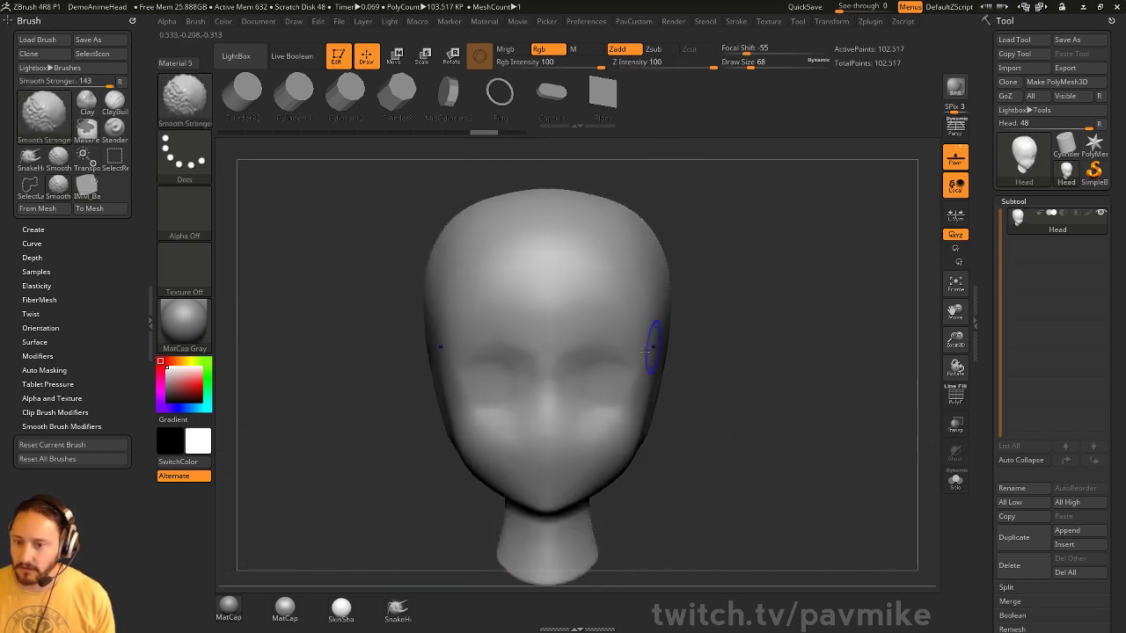
pyautogui.moveTo(593, 377); pyautogui.dragTo(623, 415)
pyautogui.moveTo(748, 264); pyautogui.dragTo(668, 273)
pyautogui.hotkey('shift', 'd')
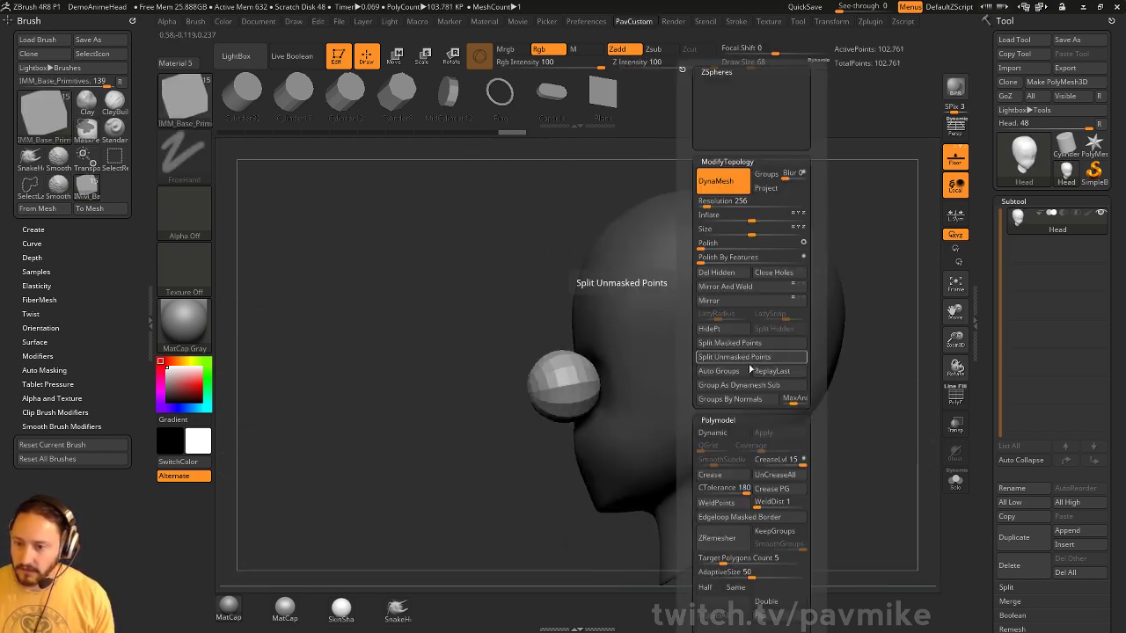
pyautogui.click(729, 343)
pyautogui.press('w')
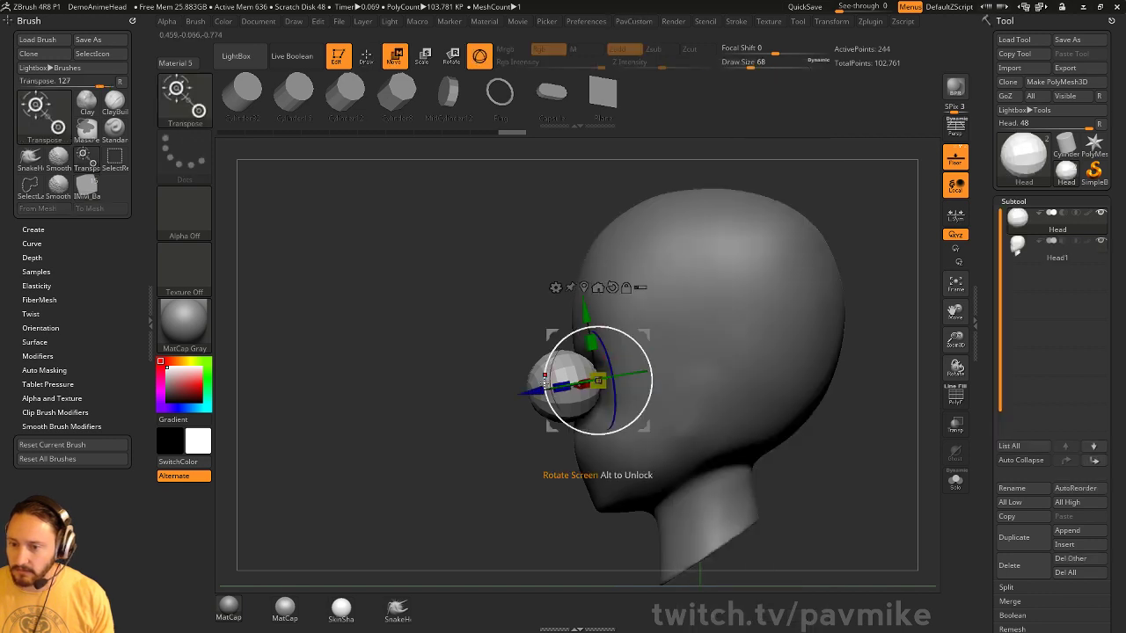
pyautogui.moveTo(545, 380); pyautogui.dragTo(595, 380)
pyautogui.keyDown('shift'); pyautogui.moveTo(748, 334); pyautogui.dragTo(597, 422); pyautogui.keyUp('shift')
pyautogui.press('q')
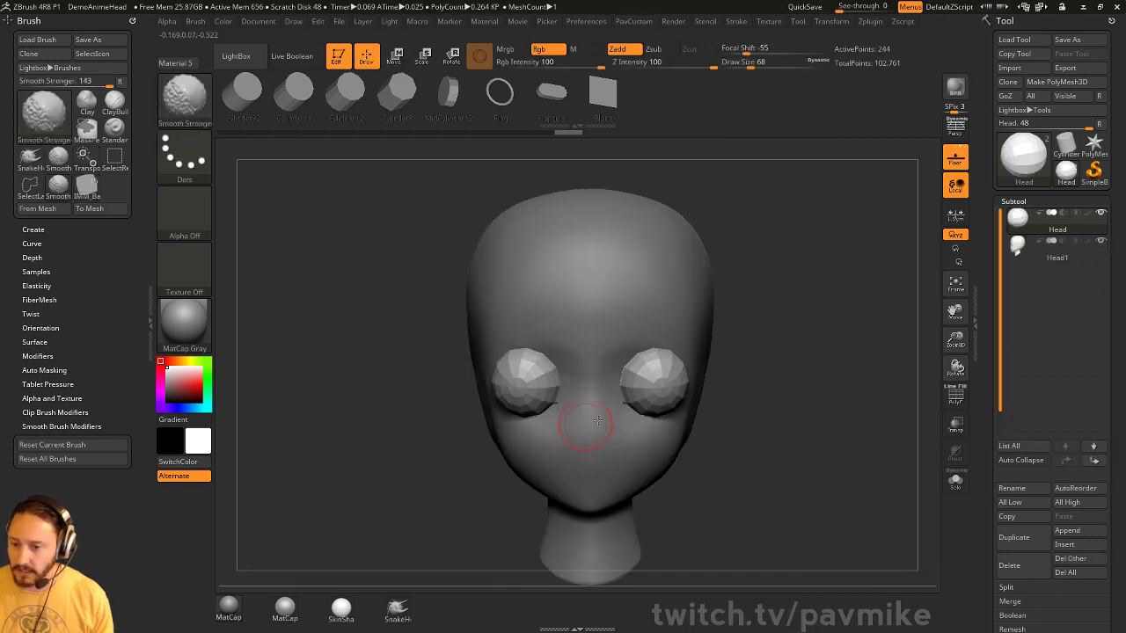
pyautogui.hotkey('ctrl', 'z')
pyautogui.hotkey('ctrl', 'z')
pyautogui.hotkey('ctrl', 'z')
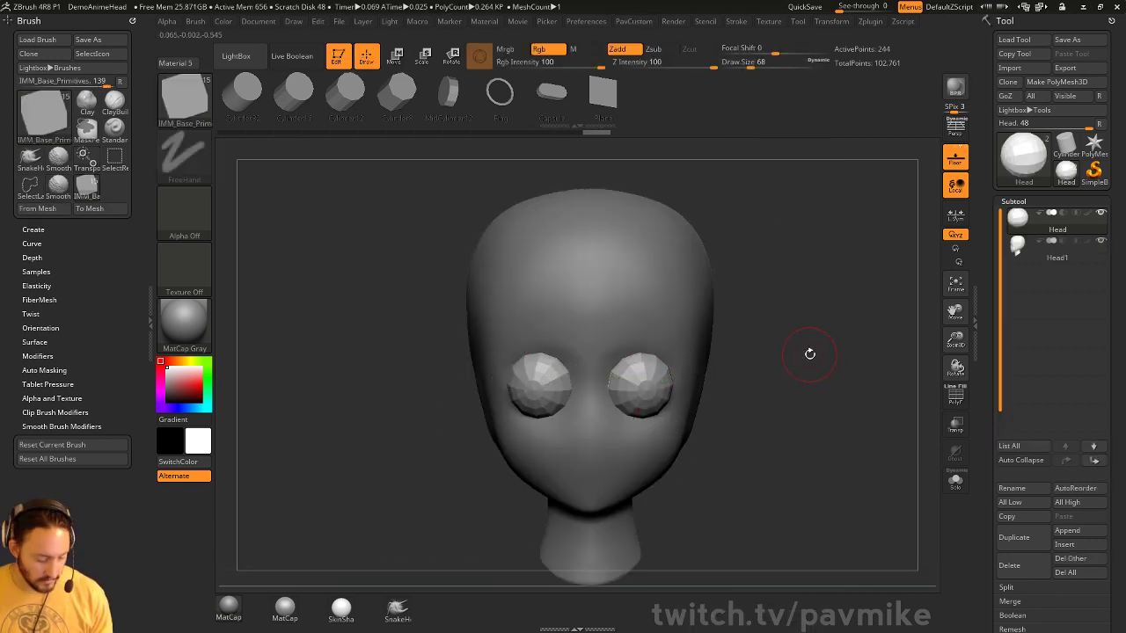
# Center the transform gizmo on the eye spheres and rotate them slightly
pyautogui.press('e')
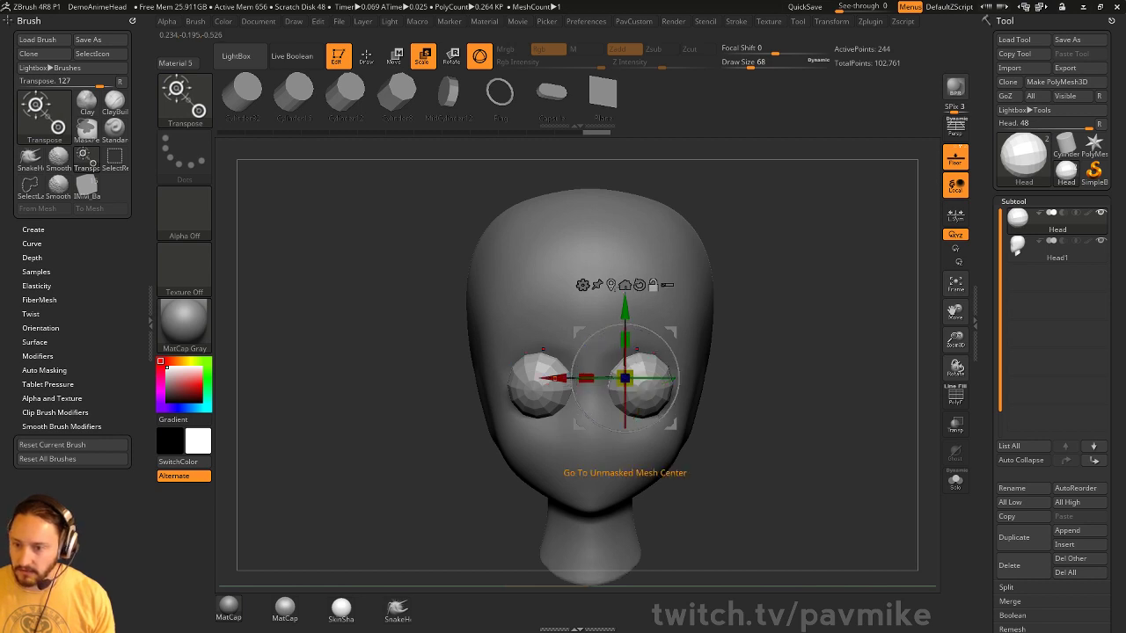
pyautogui.moveTo(696, 375); pyautogui.dragTo(635, 475)
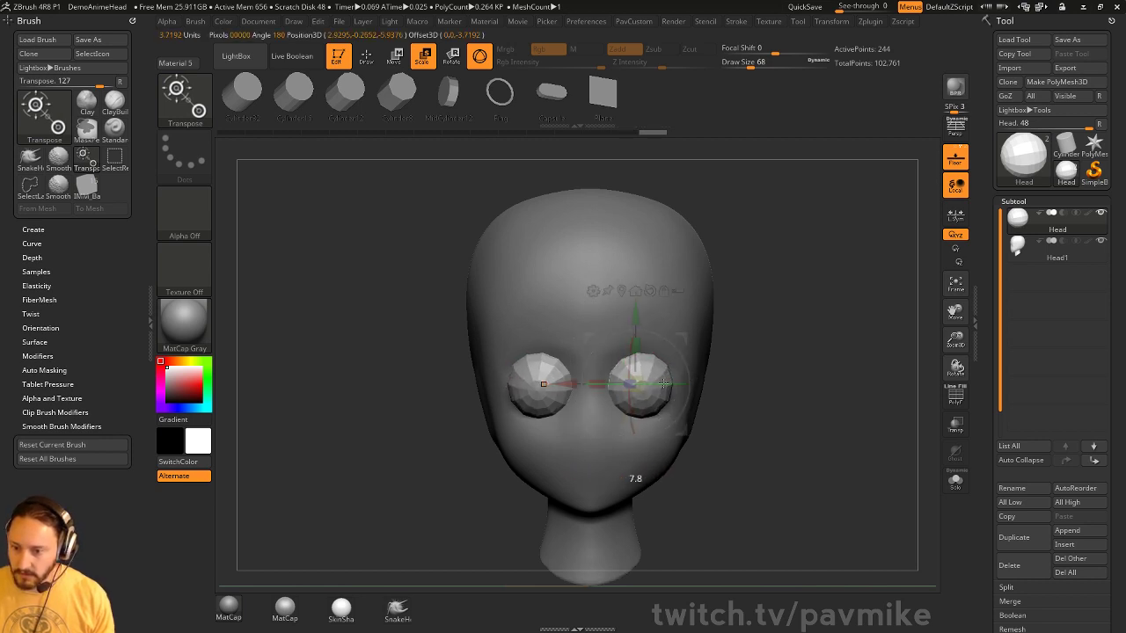
pyautogui.moveTo(663, 384); pyautogui.dragTo(630, 354)
pyautogui.press('q')
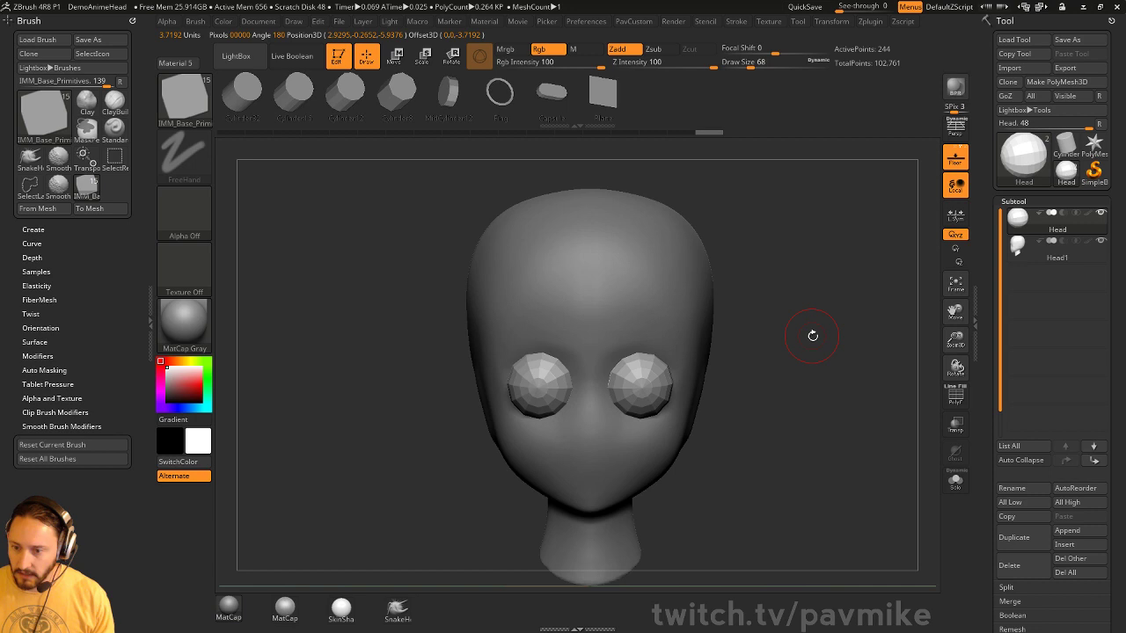
# Activate Dynamic Subdiv on the eye spheres
pyautogui.press('d')
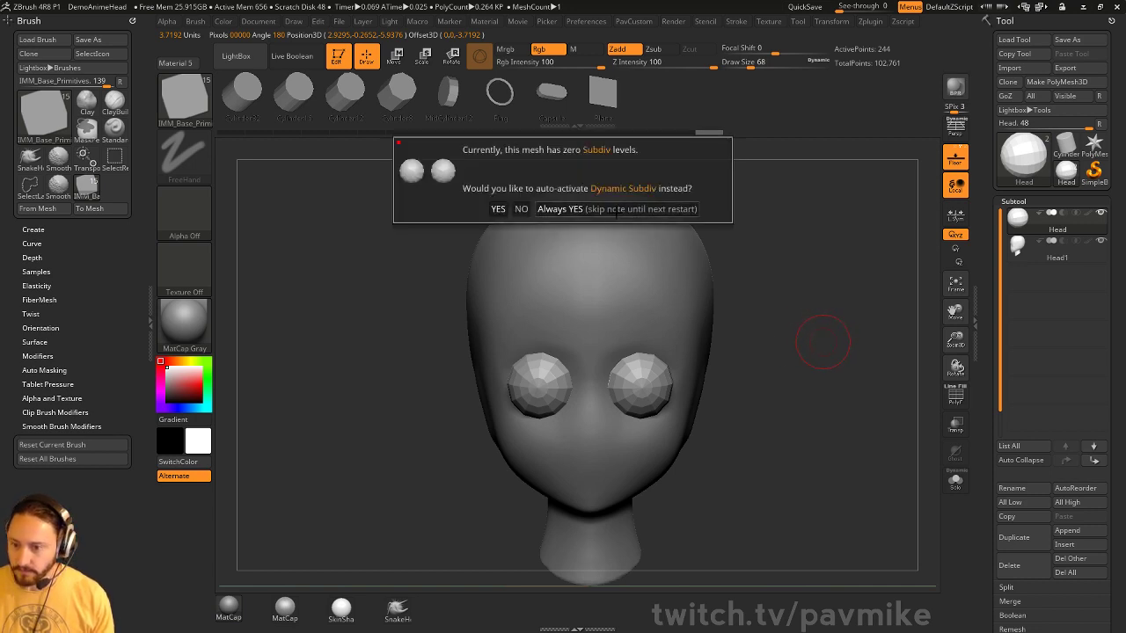
pyautogui.press('Return')
pyautogui.moveTo(834, 364)
pyautogui.mouseDown()
pyautogui.moveTo(755, 346)
pyautogui.moveTo(766, 372)
pyautogui.moveTo(798, 335)
pyautogui.moveTo(818, 367)
pyautogui.moveTo(791, 374)
pyautogui.moveTo(863, 385)
pyautogui.moveTo(836, 392)
pyautogui.mouseUp()
pyautogui.write('bsts41')
pyautogui.press('Return')
pyautogui.press('b')
pyautogui.press('i')
pyautogui.press('p')
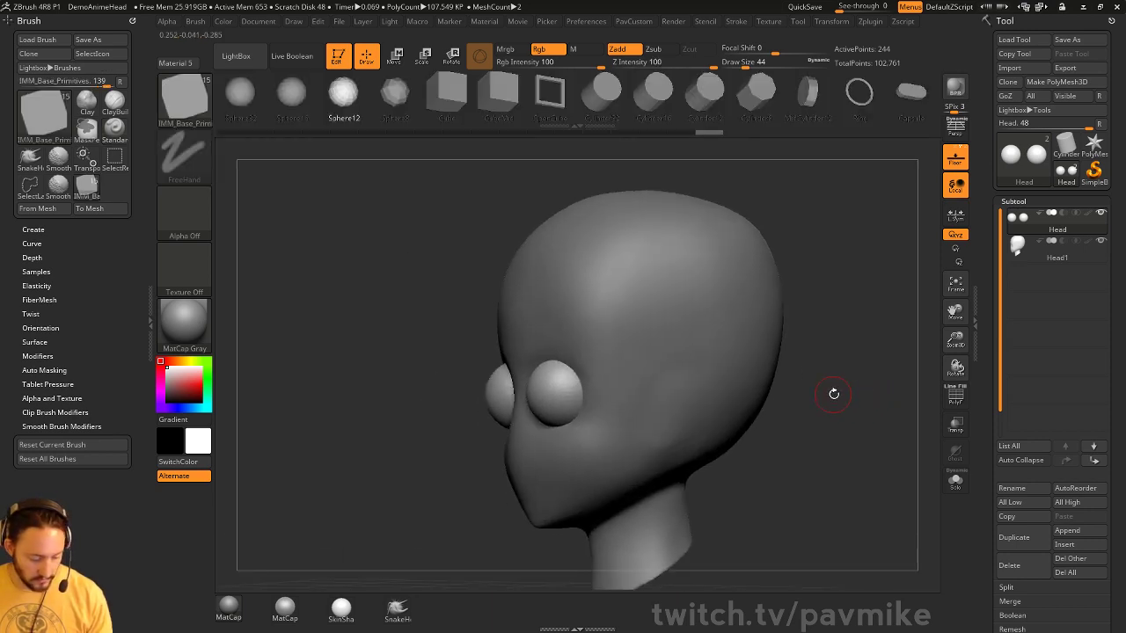
pyautogui.press('m')
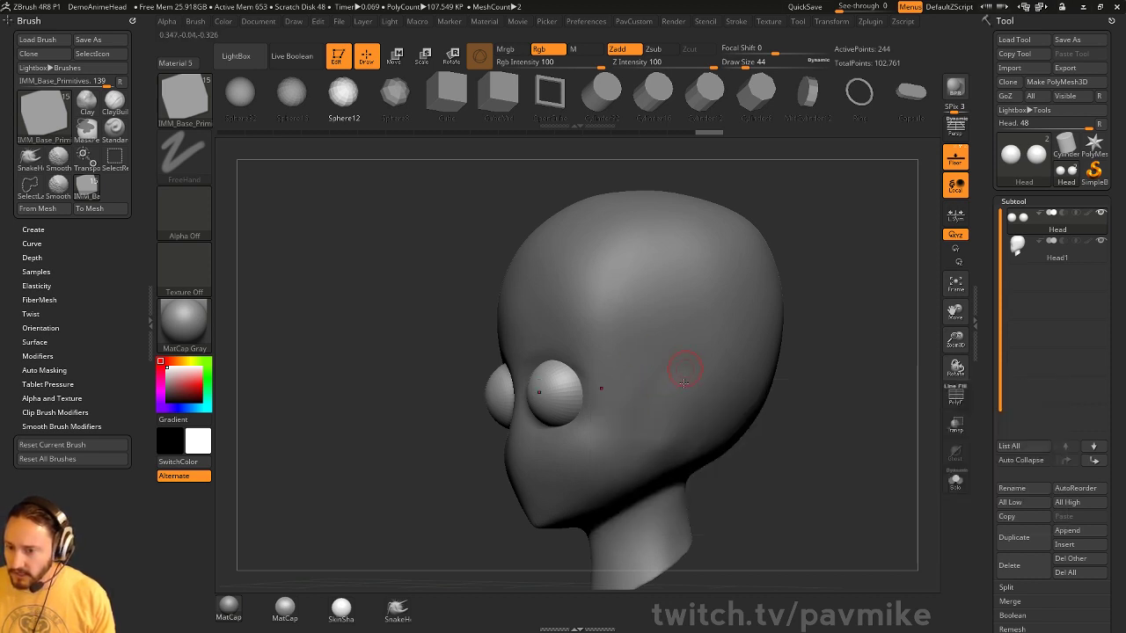
# Make the Head1 subtool active and choose the CurveQuadFill brush
pyautogui.moveTo(864, 377); pyautogui.dragTo(841, 369)
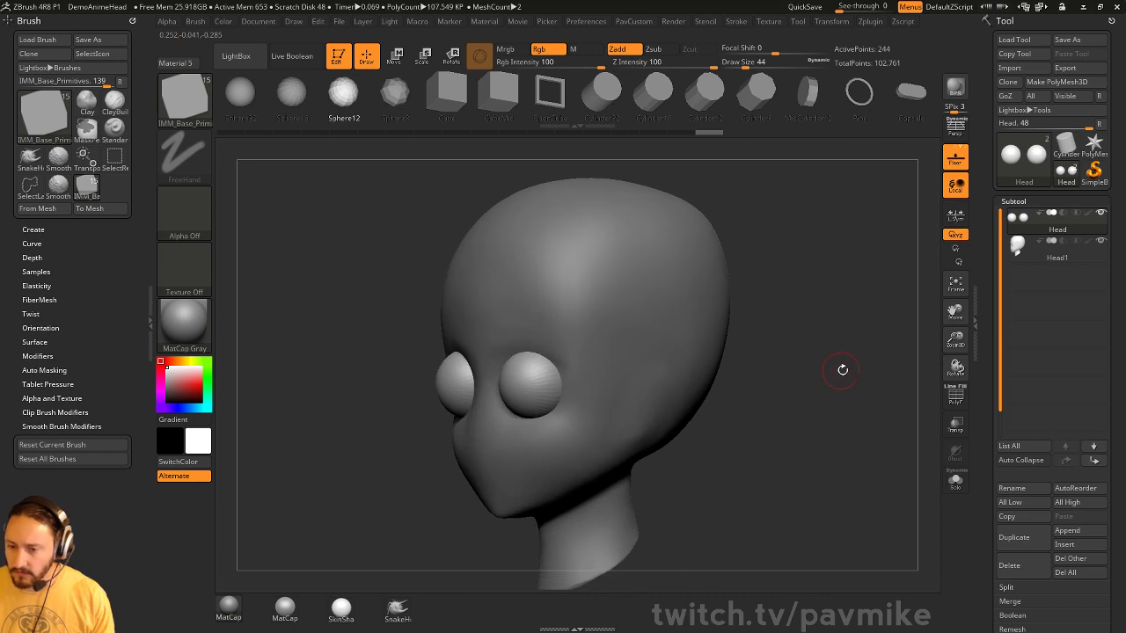
pyautogui.keyDown('alt'); pyautogui.click(704, 377); pyautogui.keyUp('alt')
pyautogui.press('b')
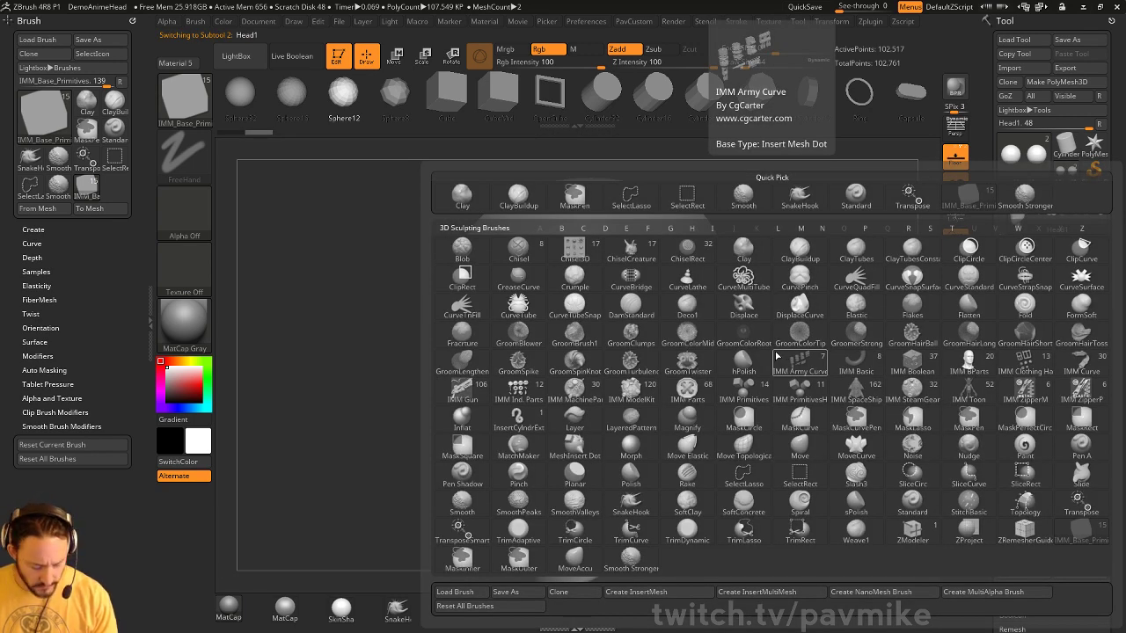
pyautogui.press('c')
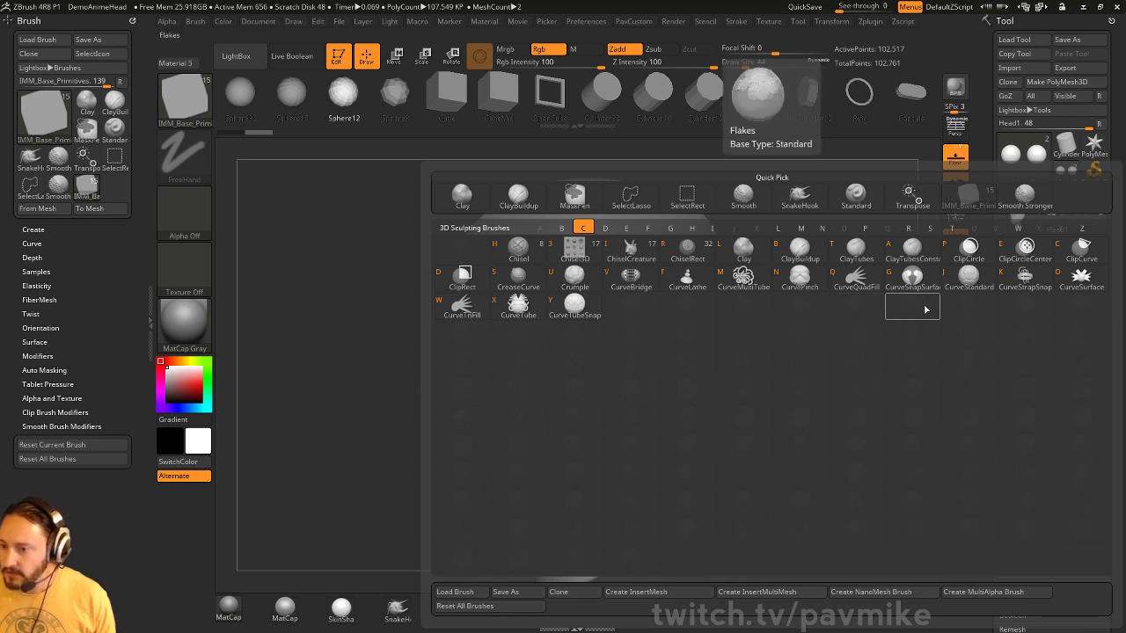
pyautogui.click(856, 278)
# Draw an ear-shaped CurveQuadFill patch on the side of the head
pyautogui.scroll(3, 774, 372)
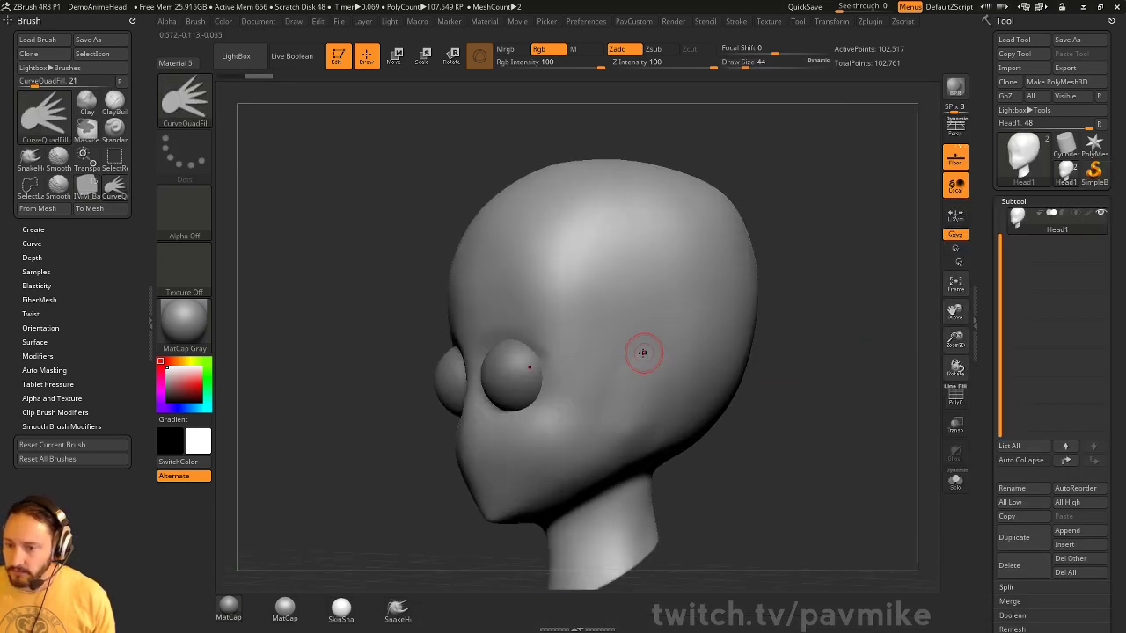
pyautogui.moveTo(606, 429); pyautogui.dragTo(607, 431)
pyautogui.moveTo(814, 381)
pyautogui.mouseDown()
pyautogui.moveTo(796, 387)
pyautogui.moveTo(827, 382)
pyautogui.moveTo(811, 458)
pyautogui.moveTo(695, 264)
pyautogui.mouseUp()
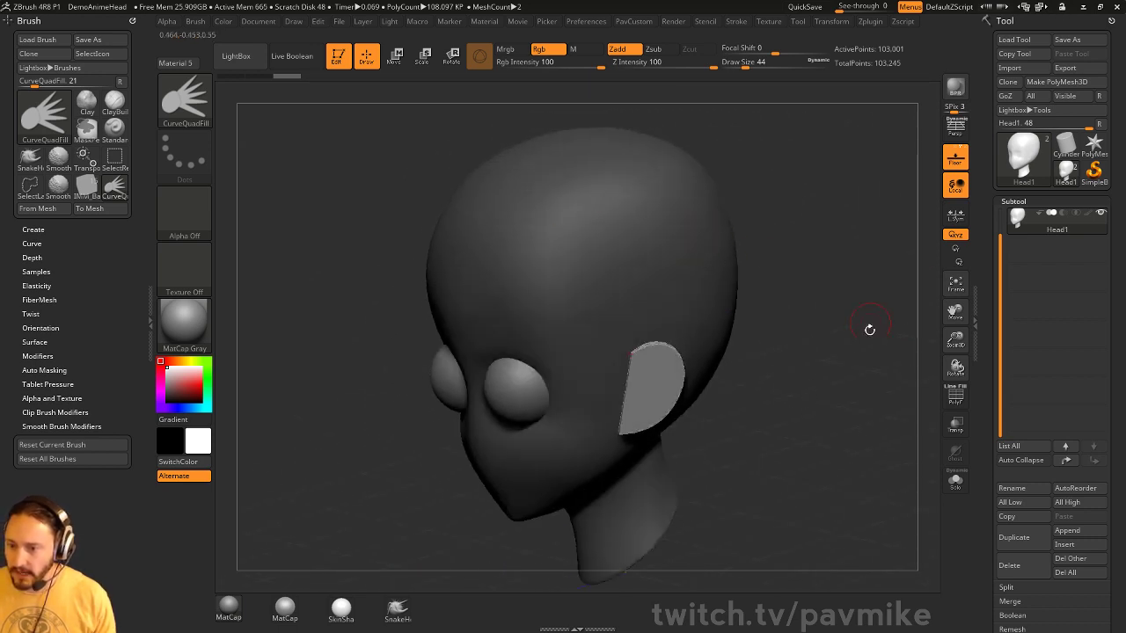
# Split the ear patches into their own subtool and rotate them outward from the head
pyautogui.moveTo(869, 329); pyautogui.dragTo(832, 295)
pyautogui.press('m')
pyautogui.click(869, 357)
pyautogui.press('w')
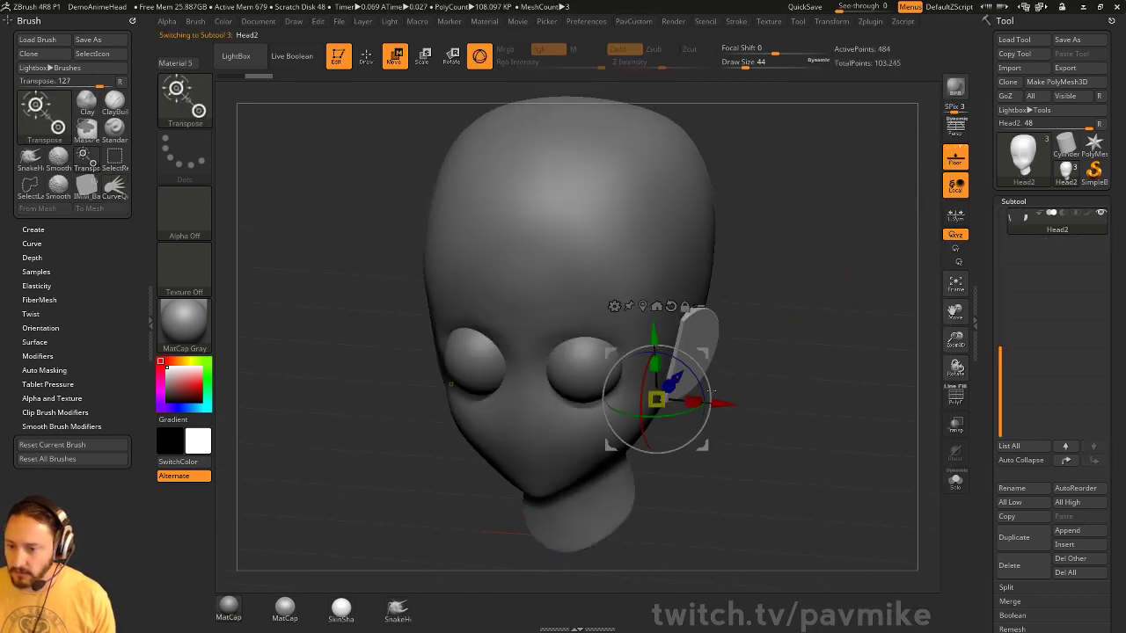
pyautogui.moveTo(710, 395)
pyautogui.mouseDown()
pyautogui.moveTo(674, 397)
pyautogui.moveTo(719, 404)
pyautogui.moveTo(703, 400)
pyautogui.mouseUp()
pyautogui.moveTo(791, 370); pyautogui.dragTo(818, 357)
pyautogui.press('q')
# Set the draw size to 51, make the head subtool active and choose the IMM Primitives brush
pyautogui.press('s')
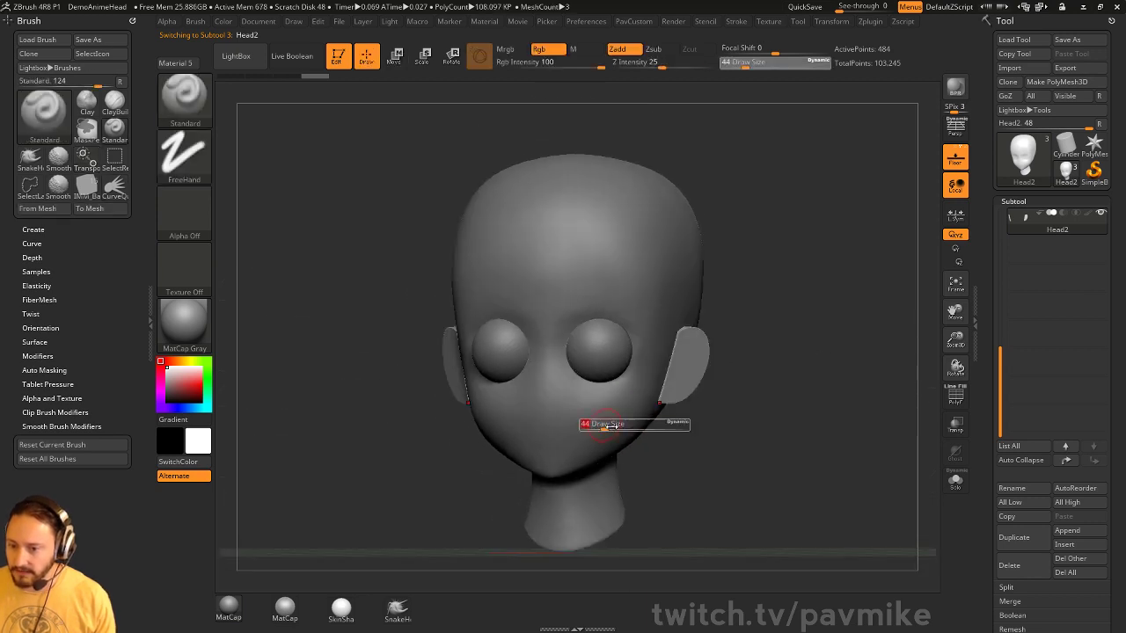
pyautogui.moveTo(604, 425); pyautogui.dragTo(613, 419)
pyautogui.keyDown('alt'); pyautogui.click(580, 403); pyautogui.keyUp('alt')
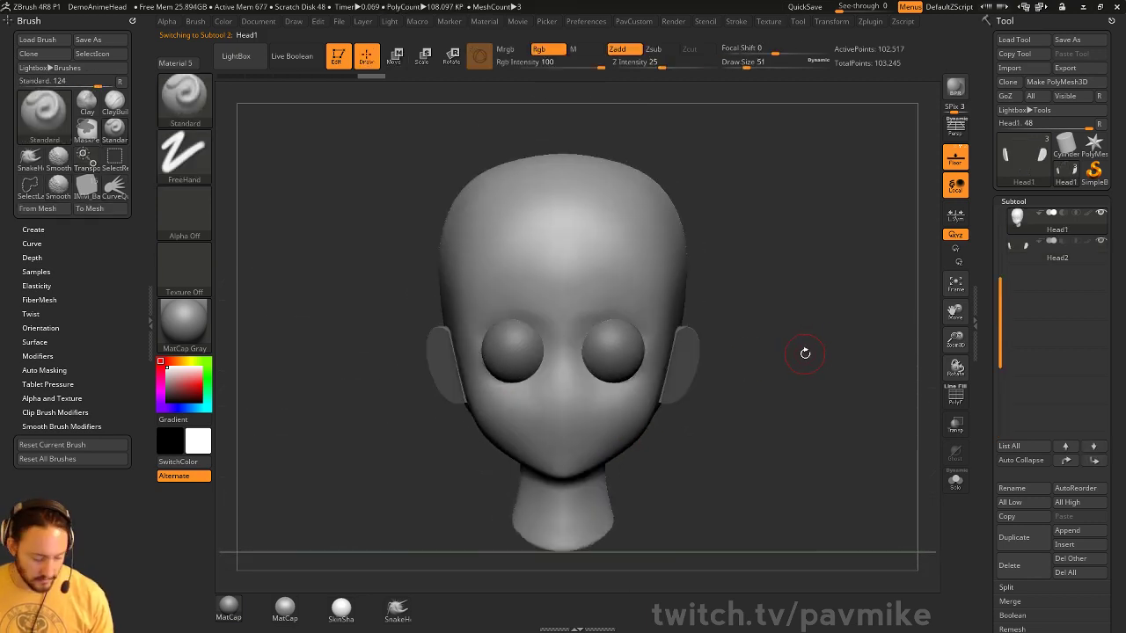
pyautogui.press('b')
pyautogui.press('i')
pyautogui.press('p')
pyautogui.press('m')
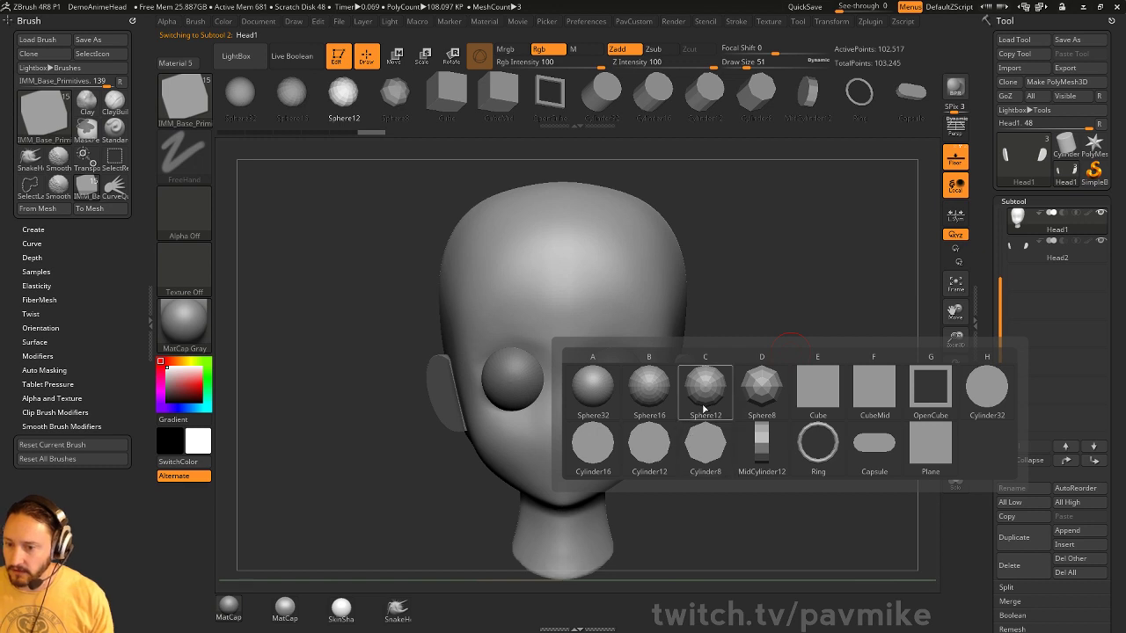
# Insert a small Sphere32 primitive at the nose position and split it into its own subtool
pyautogui.click(594, 393)
pyautogui.press('f')
pyautogui.moveTo(567, 385); pyautogui.dragTo(571, 399)
pyautogui.moveTo(836, 360); pyautogui.dragTo(701, 374)
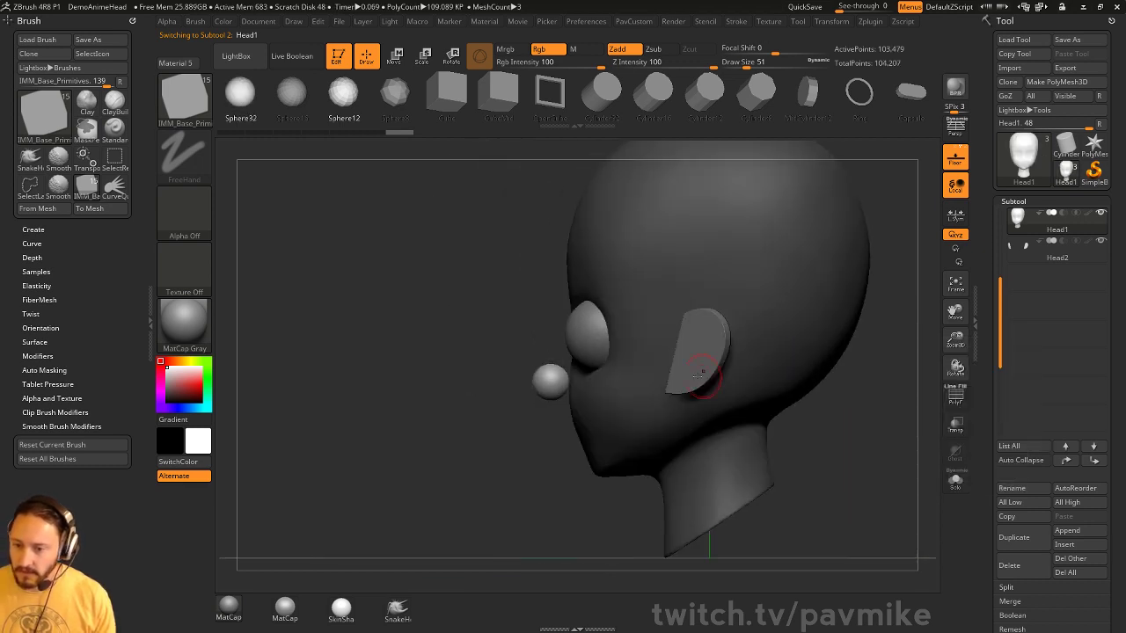
pyautogui.keyDown('shift'); pyautogui.moveTo(892, 361); pyautogui.dragTo(915, 371); pyautogui.keyUp('shift')
pyautogui.press('g')
pyautogui.click(908, 345)
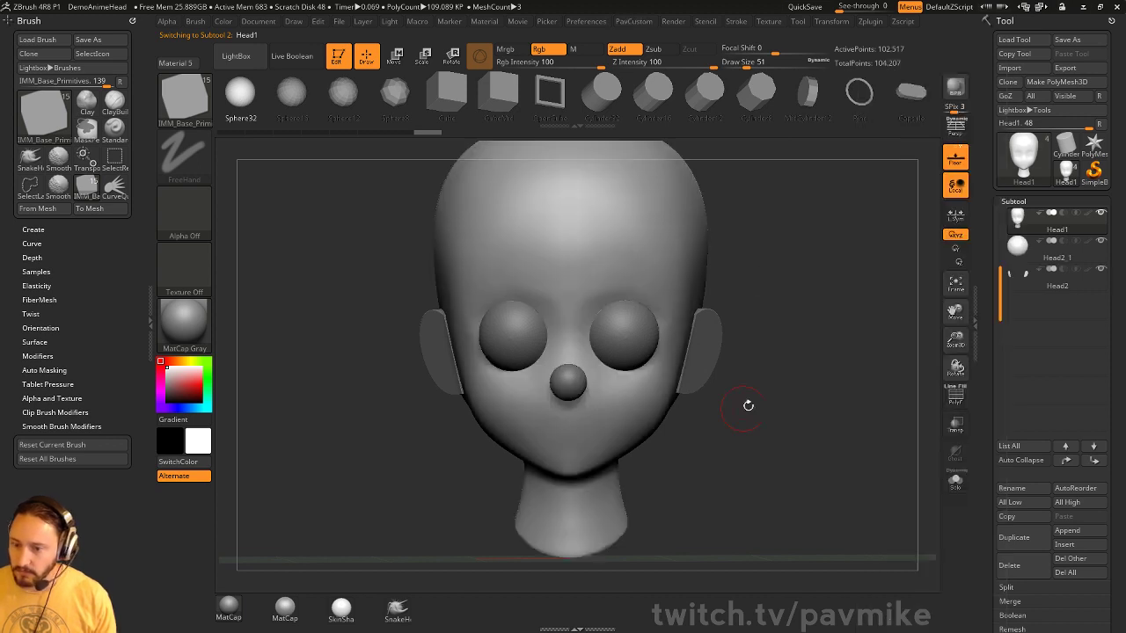
# Make the nose sphere's subtool active and move the sphere closer to the face
pyautogui.moveTo(749, 402); pyautogui.dragTo(572, 384)
pyautogui.press('w')
pyautogui.keyDown('alt'); pyautogui.click(563, 356); pyautogui.keyUp('alt')
pyautogui.moveTo(774, 378)
pyautogui.mouseDown()
pyautogui.moveTo(618, 359)
pyautogui.moveTo(628, 357)
pyautogui.mouseUp()
pyautogui.press('q')
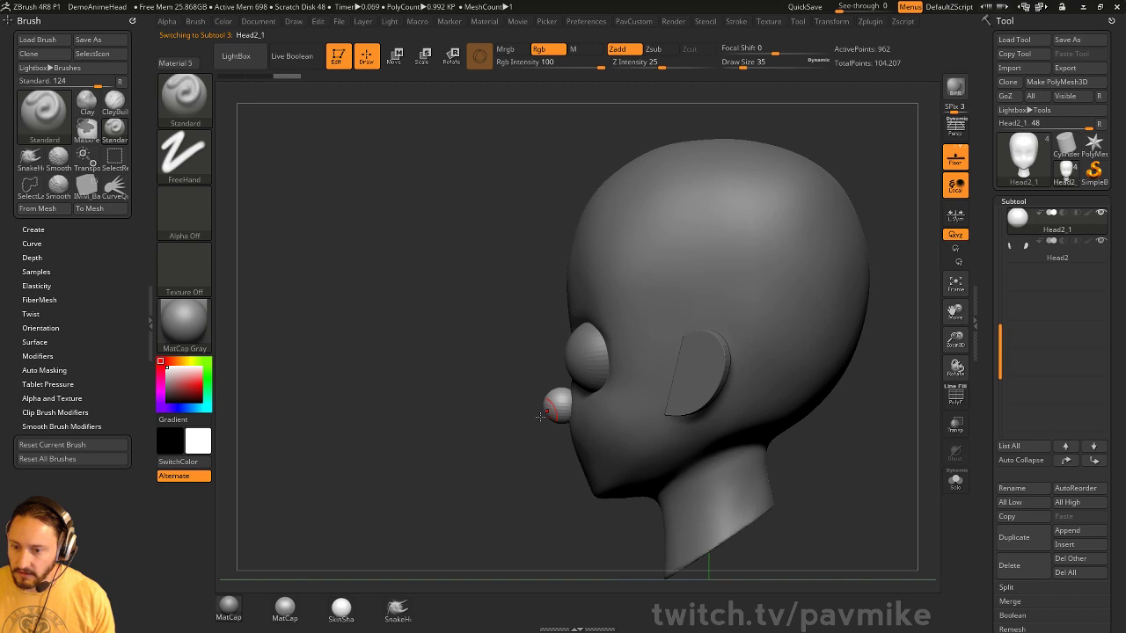
pyautogui.keyDown('shift'); pyautogui.moveTo(369, 405); pyautogui.dragTo(643, 409); pyautogui.keyUp('shift')
# Copy the nose sphere sideways onto the cheek and duplicate it to the other cheek with Mirror And Weld
pyautogui.press('w')
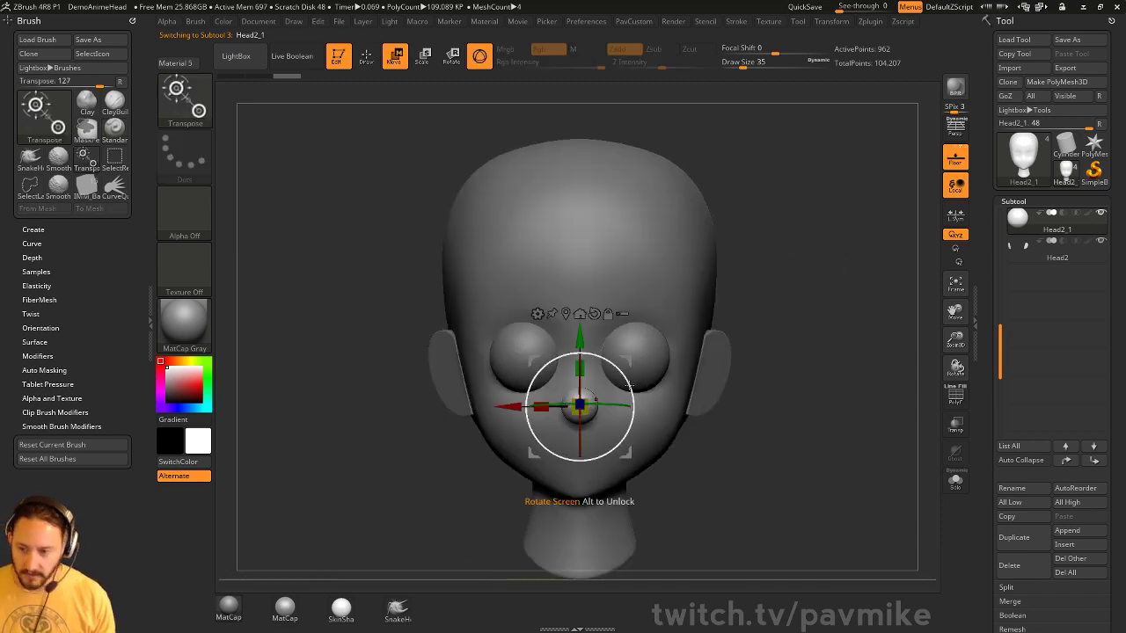
pyautogui.keyDown('ctrl'); pyautogui.moveTo(579, 405); pyautogui.dragTo(650, 405); pyautogui.keyUp('ctrl')
pyautogui.press('q')
pyautogui.press('g')
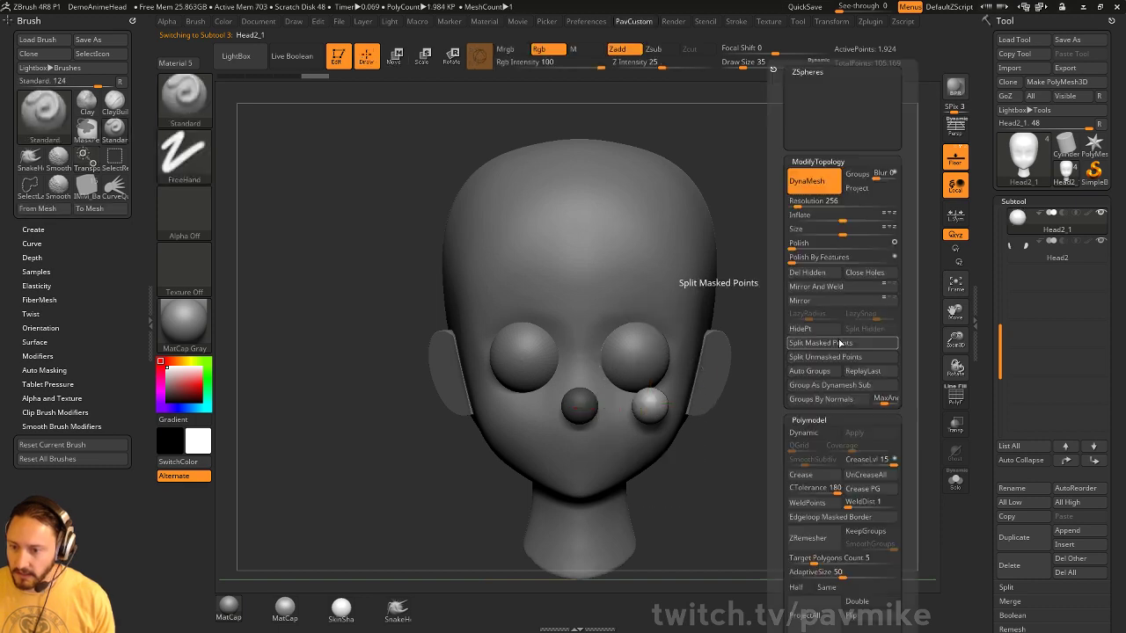
pyautogui.click(829, 286)
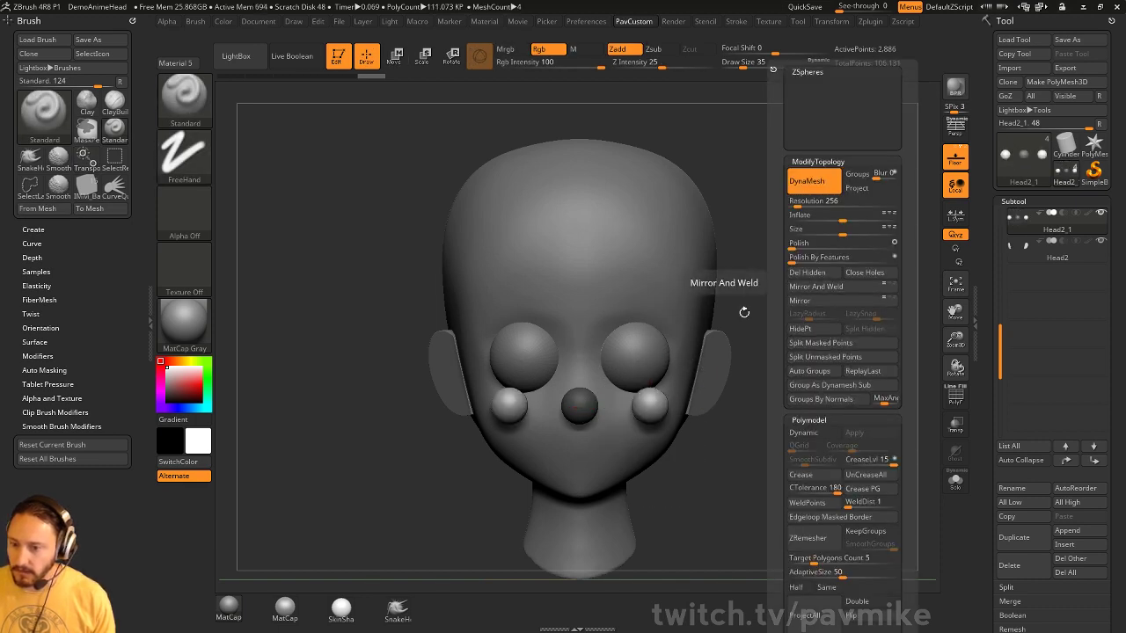
# Scale up the two cheek spheres with local symmetry turned on
pyautogui.moveTo(748, 457)
pyautogui.mouseDown()
pyautogui.moveTo(563, 462)
pyautogui.moveTo(757, 434)
pyautogui.mouseUp()
pyautogui.press('w')
pyautogui.press('q')
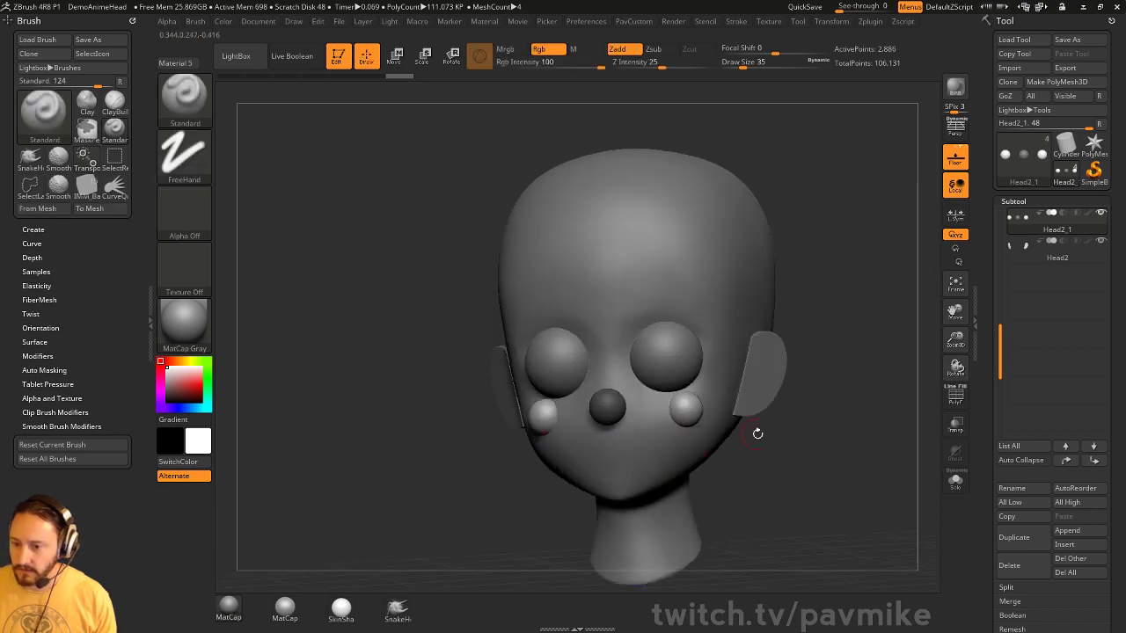
pyautogui.press('e')
pyautogui.moveTo(690, 412)
pyautogui.mouseDown()
pyautogui.moveTo(713, 400)
pyautogui.moveTo(690, 412)
pyautogui.moveTo(677, 480)
pyautogui.moveTo(686, 493)
pyautogui.mouseUp()
pyautogui.click(956, 215)
pyautogui.press('q')
pyautogui.moveTo(888, 369); pyautogui.dragTo(749, 363)
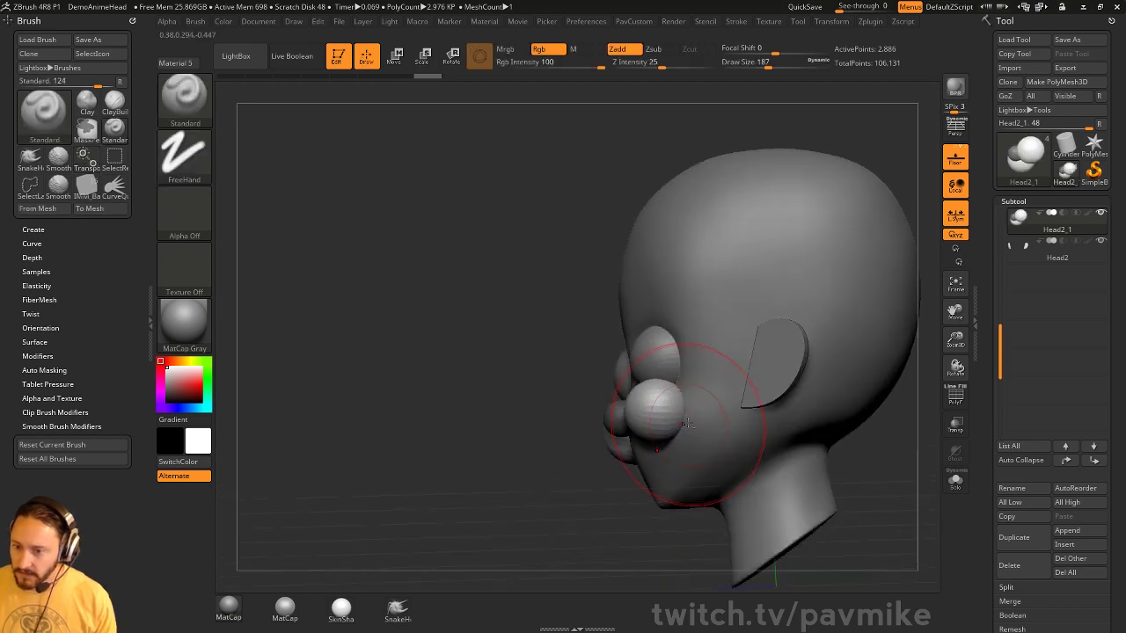
# Reshape the cheek spheres with the Move brush so they follow the sides of the face down to the jaw
pyautogui.press('b')
pyautogui.press('m')
pyautogui.press('v')
pyautogui.moveTo(655, 407)
pyautogui.mouseDown()
pyautogui.moveTo(616, 402)
pyautogui.moveTo(695, 415)
pyautogui.mouseUp()
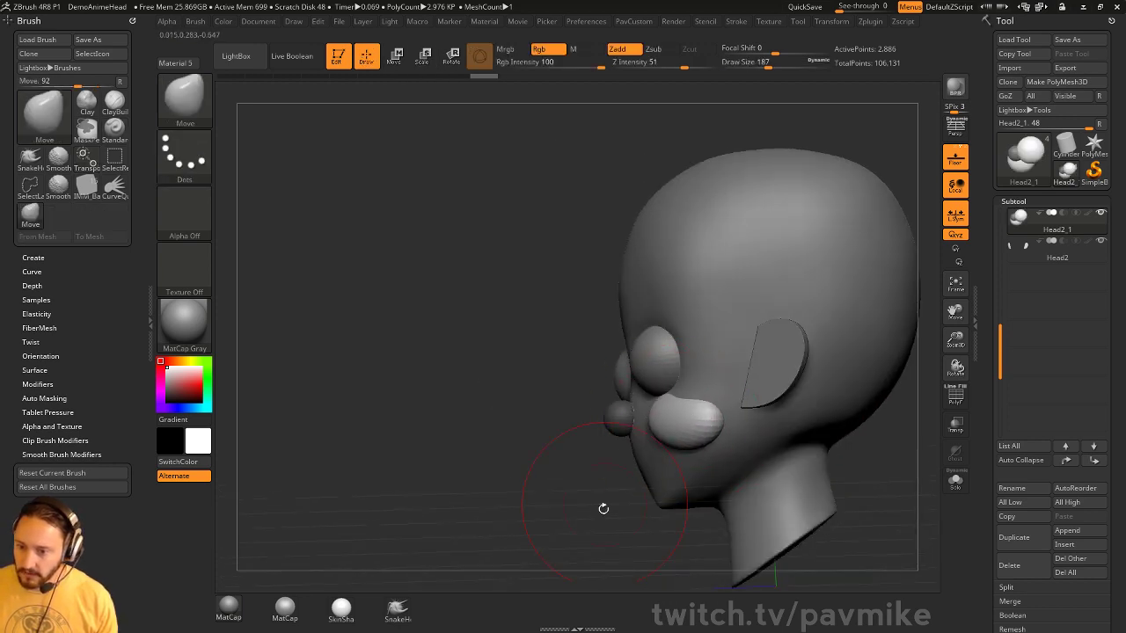
pyautogui.press('s')
pyautogui.moveTo(606, 501)
pyautogui.mouseDown()
pyautogui.moveTo(691, 469)
pyautogui.moveTo(682, 431)
pyautogui.moveTo(729, 402)
pyautogui.mouseUp()
pyautogui.press('[')
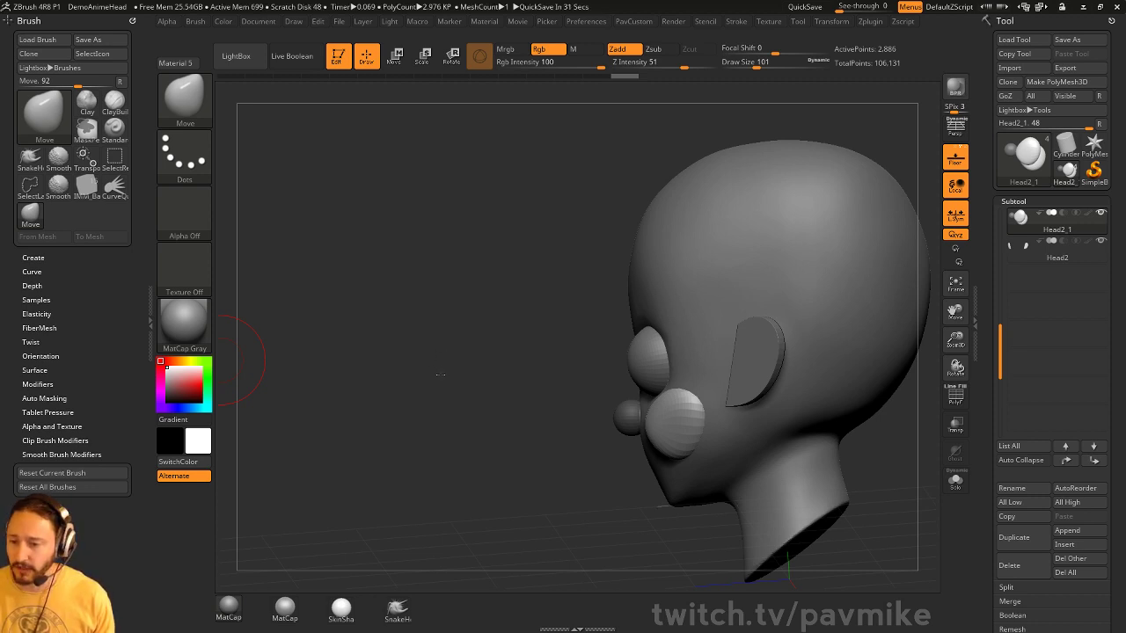
pyautogui.moveTo(246, 357)
pyautogui.mouseDown()
pyautogui.moveTo(806, 381)
pyautogui.moveTo(794, 366)
pyautogui.mouseUp()
pyautogui.press('s')
pyautogui.moveTo(711, 399); pyautogui.dragTo(704, 400)
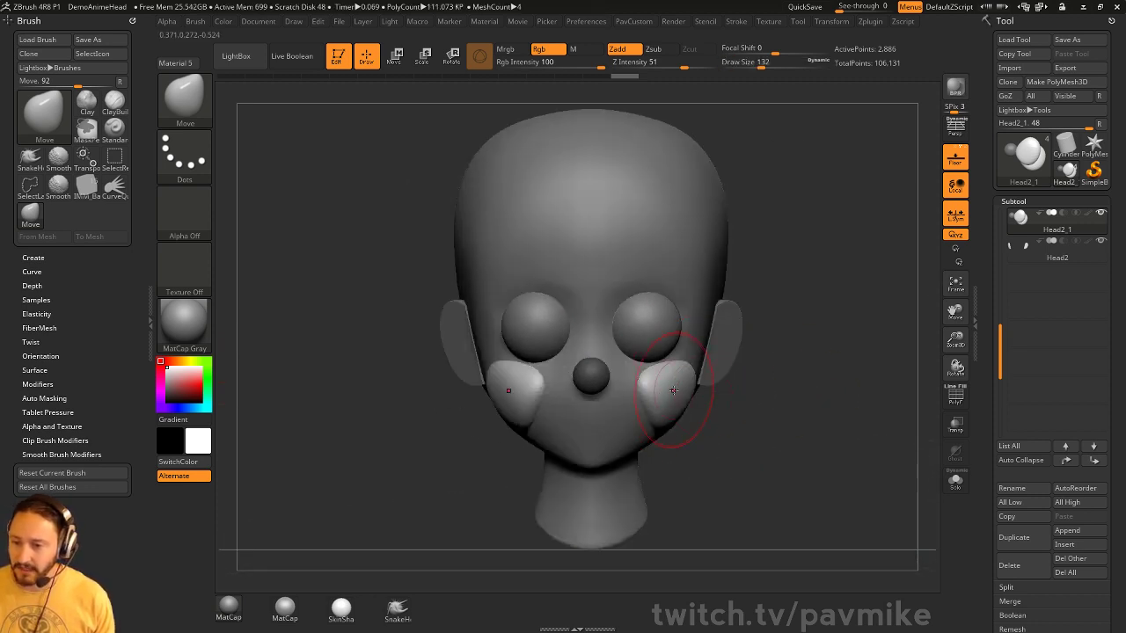
pyautogui.press('p')
pyautogui.click(586, 21)
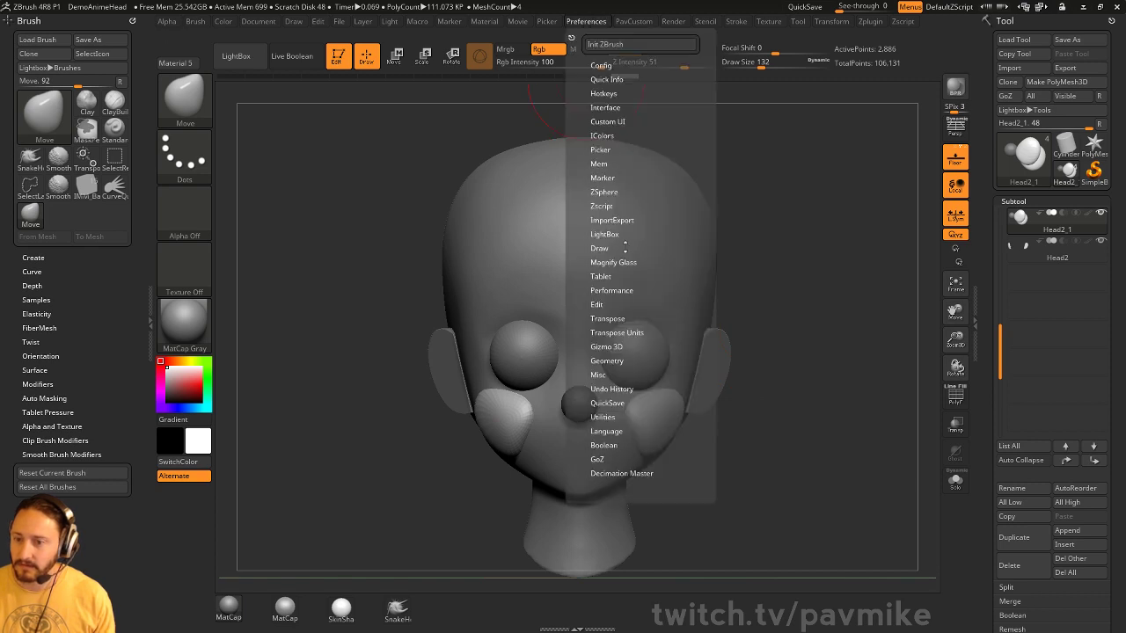
pyautogui.click(607, 292)
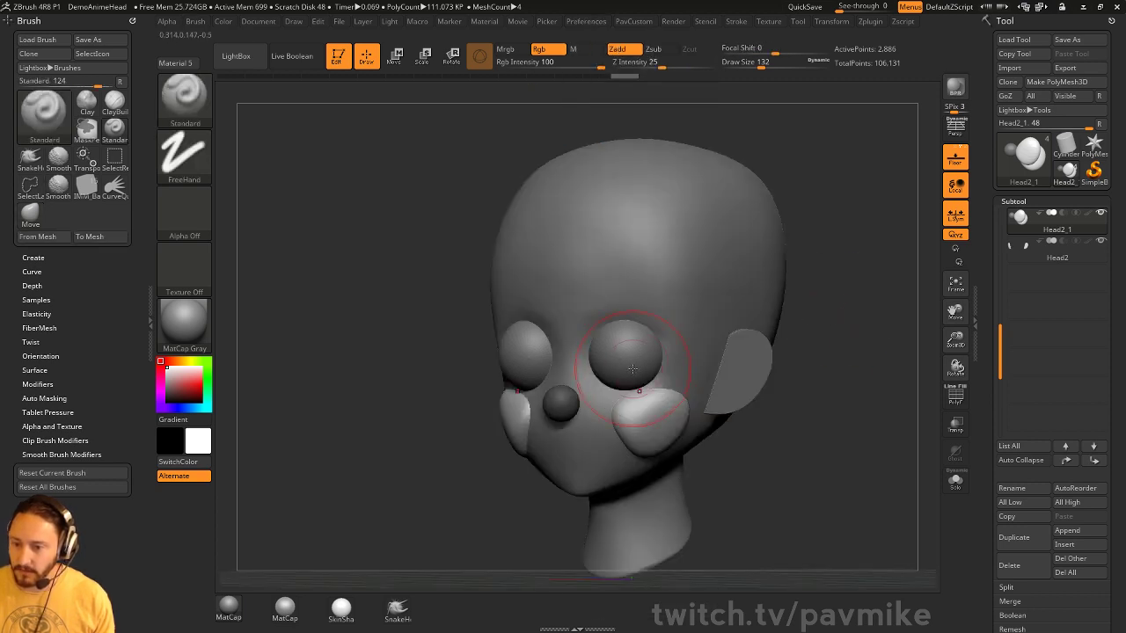
# Duplicate the eye spheres' subtool, turn on the polyframe, apply Dynamic Subdiv to the copy and delete its lower subdivision levels
pyautogui.click(1025, 537)
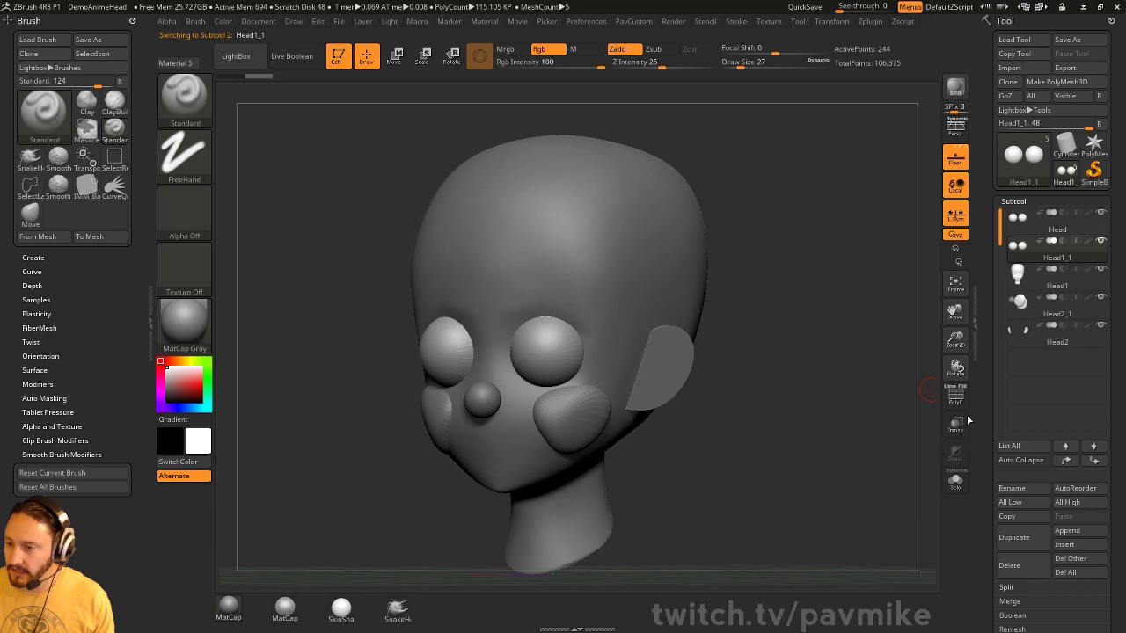
pyautogui.hotkey('shift', 'f')
pyautogui.moveTo(842, 377); pyautogui.dragTo(837, 383)
pyautogui.press('F1')
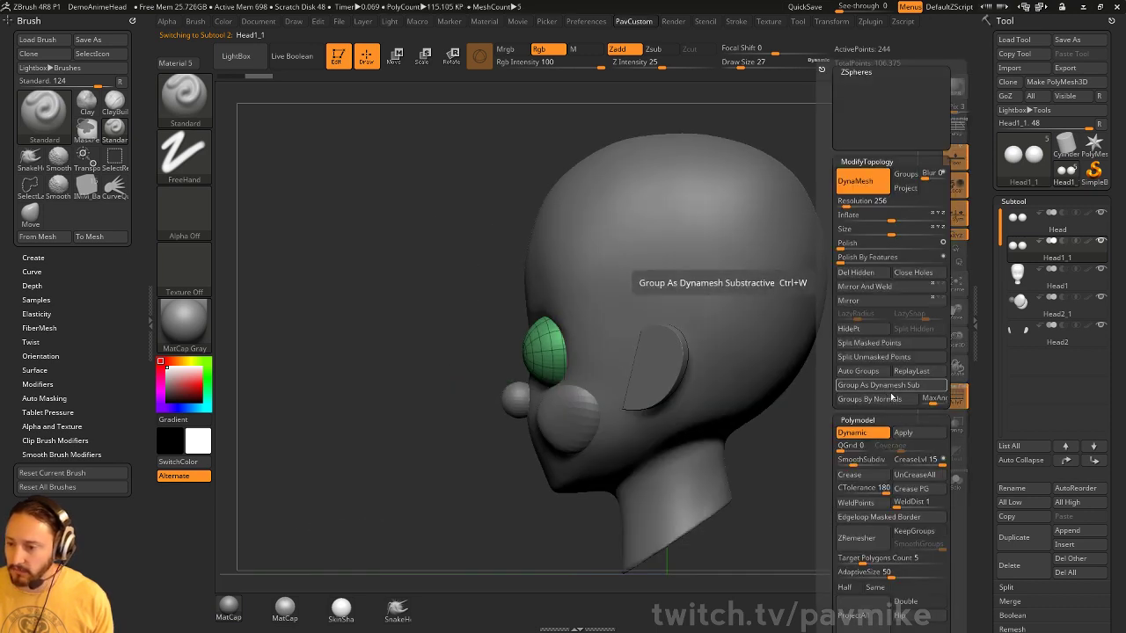
pyautogui.scroll(-5, 978, 319)
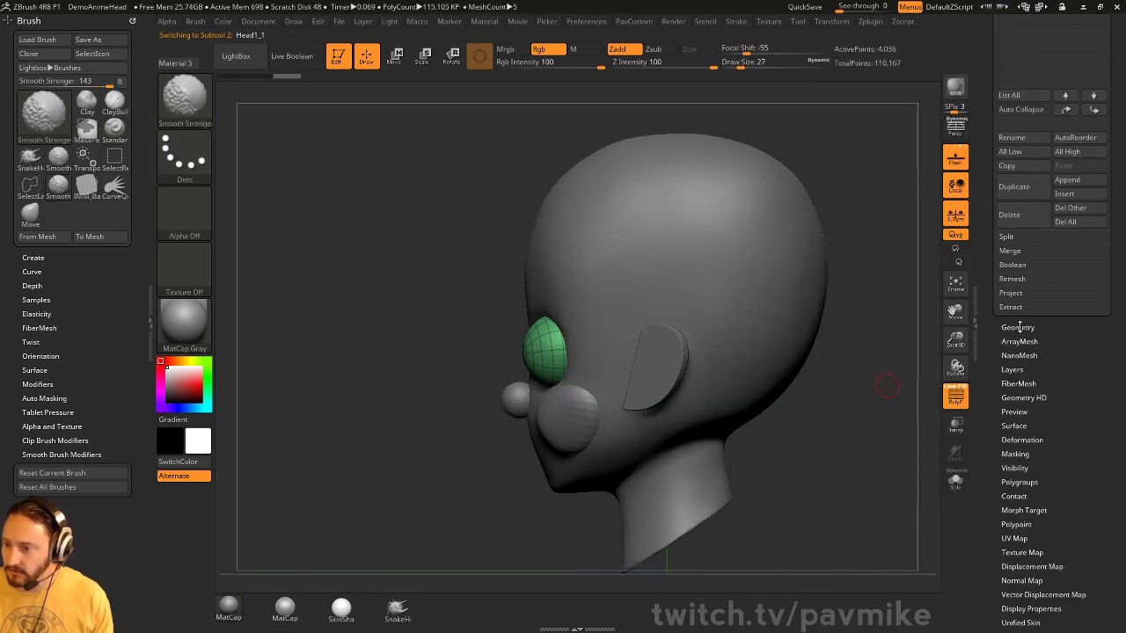
pyautogui.click(1017, 327)
# Cut away the lower part of the duplicated eye spheres with TrimCurve to form the upper eyelids
pyautogui.hotkey('ctrl', 'shift')
pyautogui.click(210, 114)
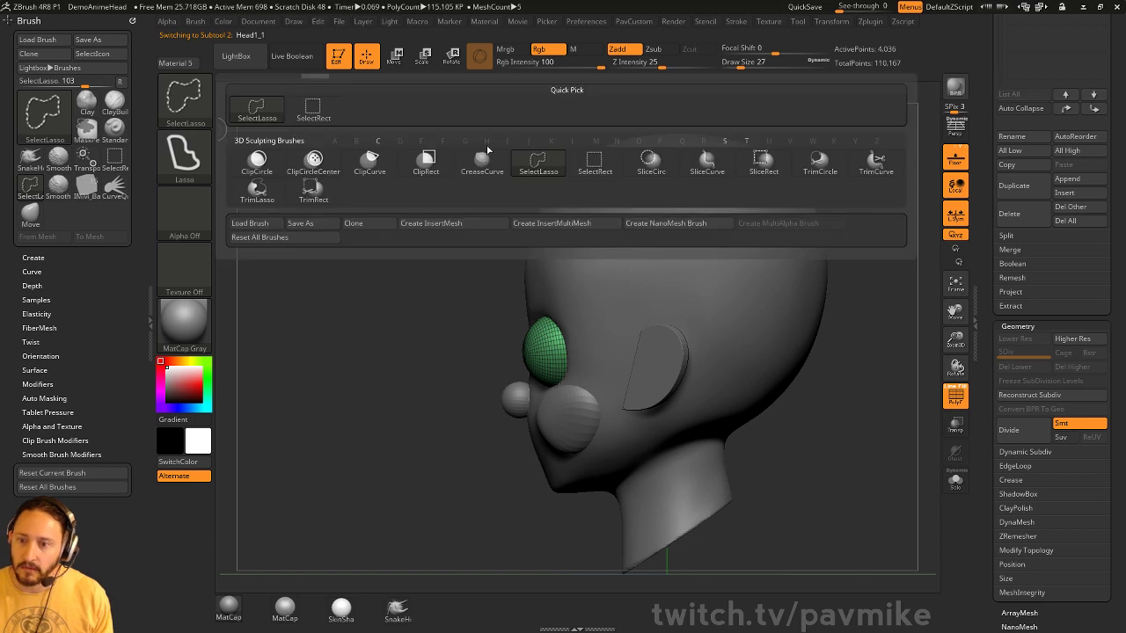
pyautogui.click(708, 162)
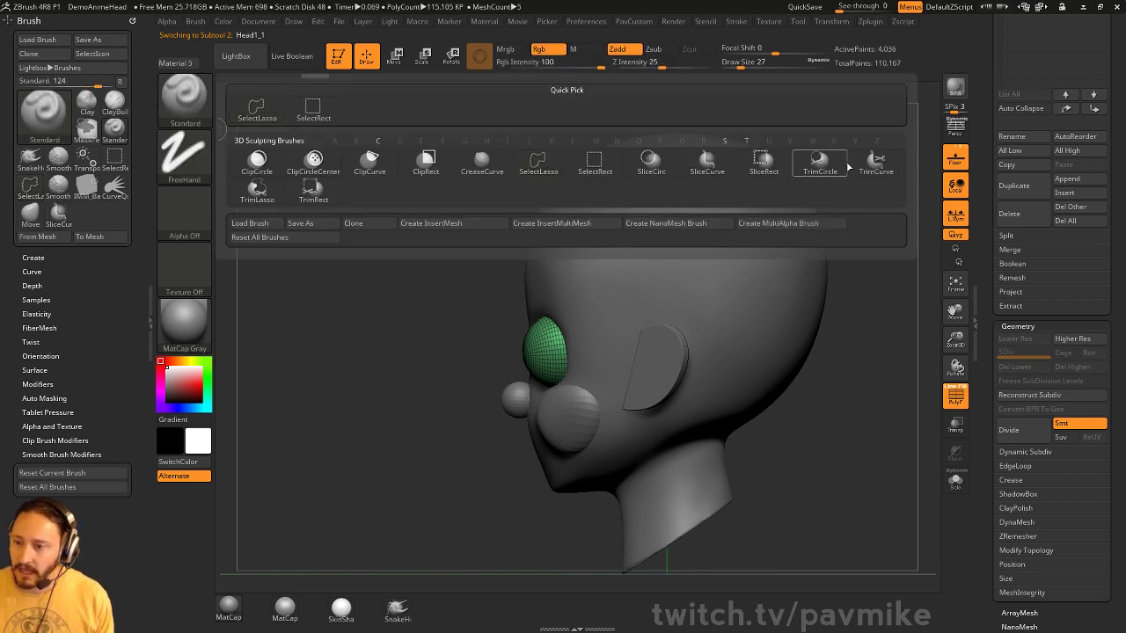
pyautogui.click(875, 162)
pyautogui.click(841, 187)
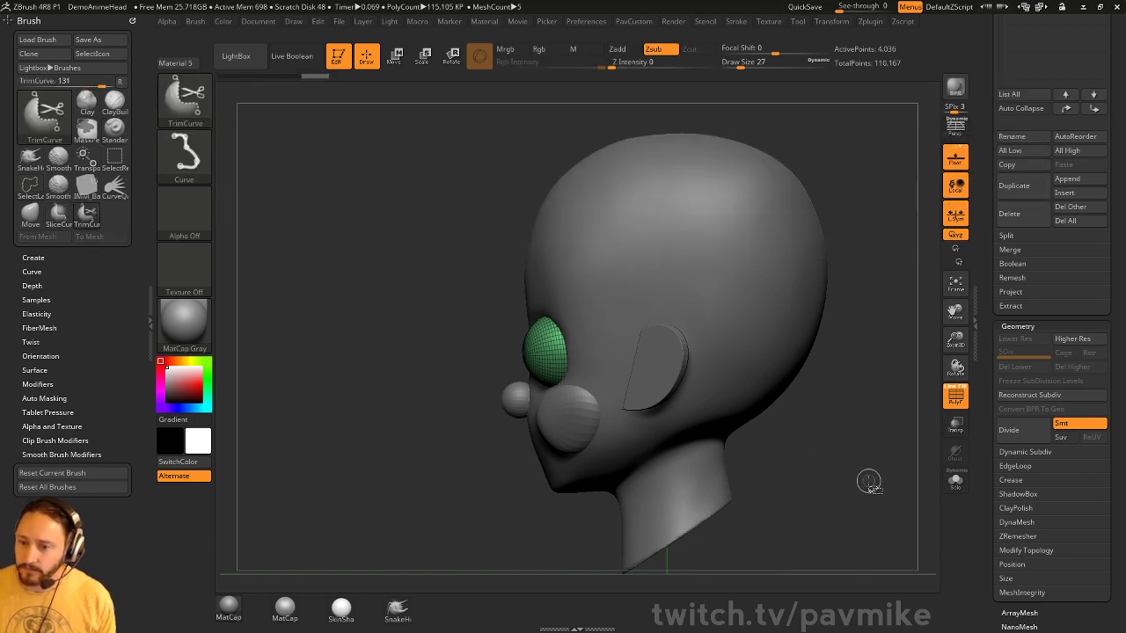
pyautogui.keyDown('ctrl'); pyautogui.keyDown('shift'); pyautogui.moveTo(867, 450); pyautogui.dragTo(378, 281); pyautogui.keyUp('shift'); pyautogui.keyUp('ctrl')
pyautogui.moveTo(877, 384)
pyautogui.keyDown('shift'); pyautogui.mouseDown()
pyautogui.moveTo(890, 399)
pyautogui.moveTo(891, 389)
pyautogui.mouseUp(); pyautogui.keyUp('shift')
# Duplicate the original eye spheres again, apply Dynamic Subdiv to the new copy and delete its lower subdivision levels
pyautogui.click(1007, 328)
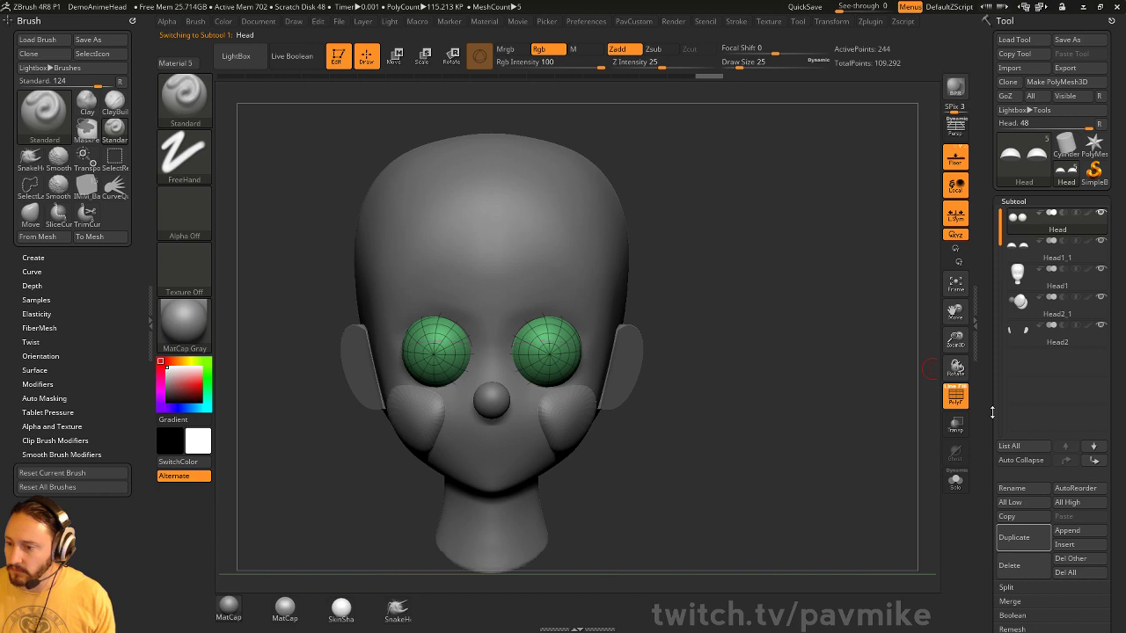
pyautogui.click(1016, 537)
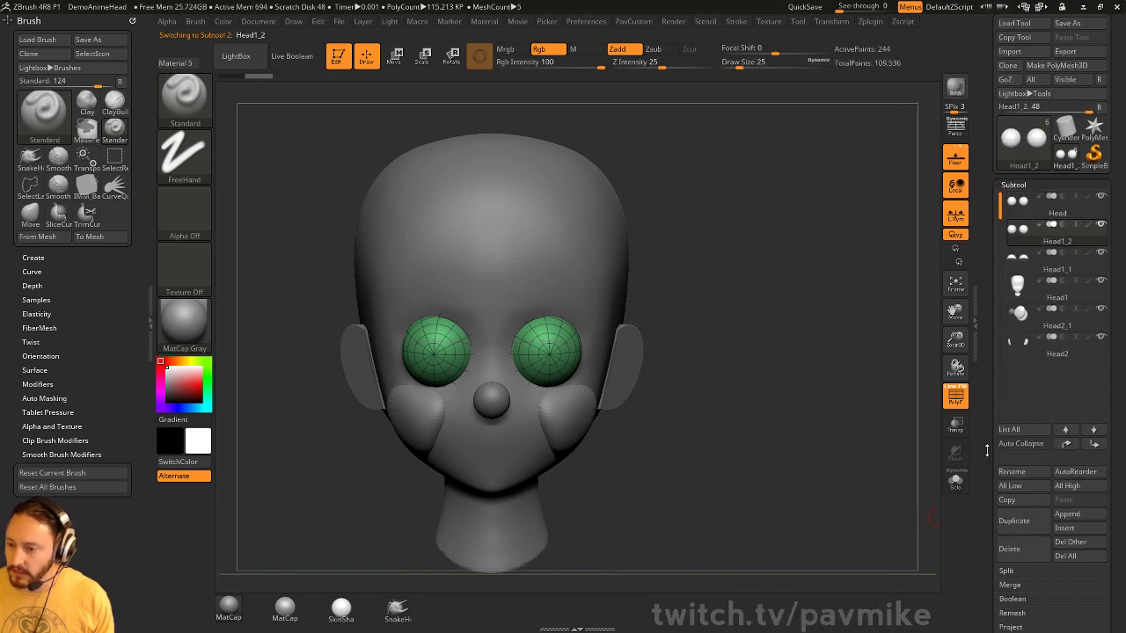
pyautogui.scroll(3, 990, 444)
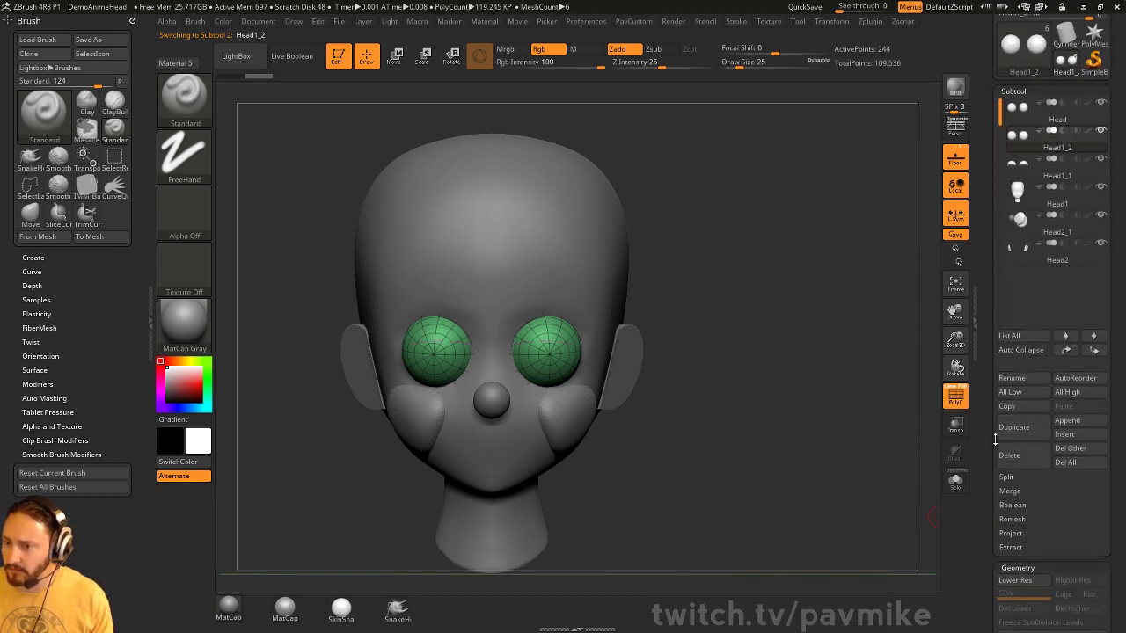
pyautogui.press('F1')
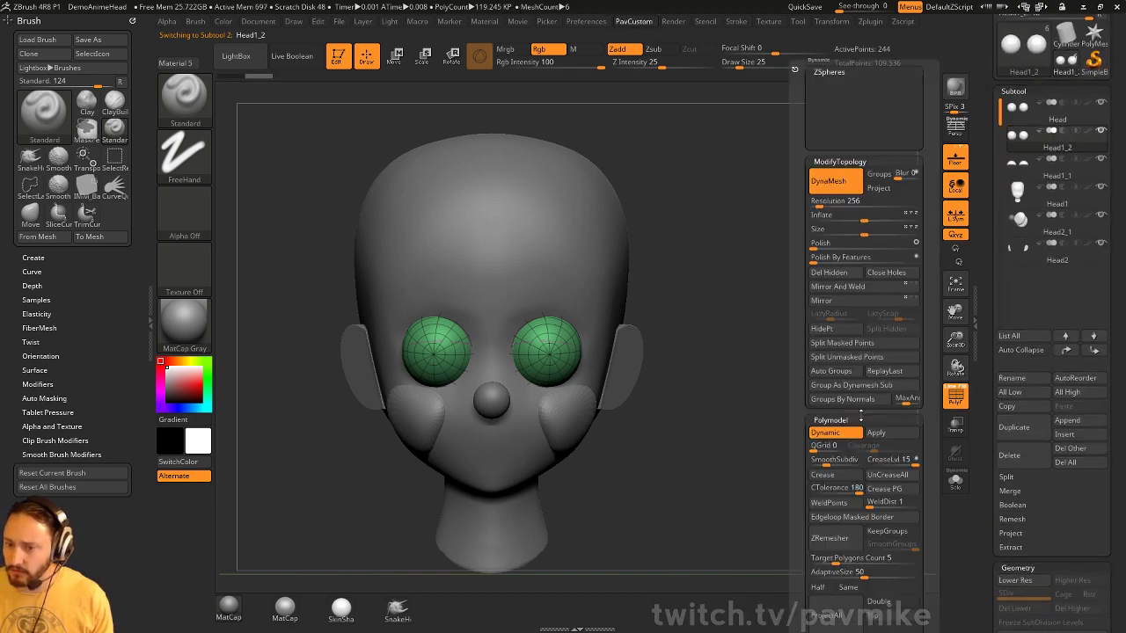
pyautogui.click(884, 434)
pyautogui.scroll(-4, 988, 380)
pyautogui.click(1031, 406)
pyautogui.moveTo(862, 413)
pyautogui.mouseDown()
pyautogui.moveTo(774, 422)
pyautogui.moveTo(808, 445)
pyautogui.mouseUp()
pyautogui.hotkey('ctrl', 'shift')
pyautogui.moveTo(844, 343)
pyautogui.keyDown('ctrl'); pyautogui.keyDown('shift'); pyautogui.mouseDown()
pyautogui.moveTo(342, 450)
pyautogui.moveTo(357, 427)
pyautogui.moveTo(361, 442)
pyautogui.moveTo(827, 279)
pyautogui.moveTo(829, 258)
pyautogui.mouseUp(); pyautogui.keyUp('shift'); pyautogui.keyUp('ctrl')
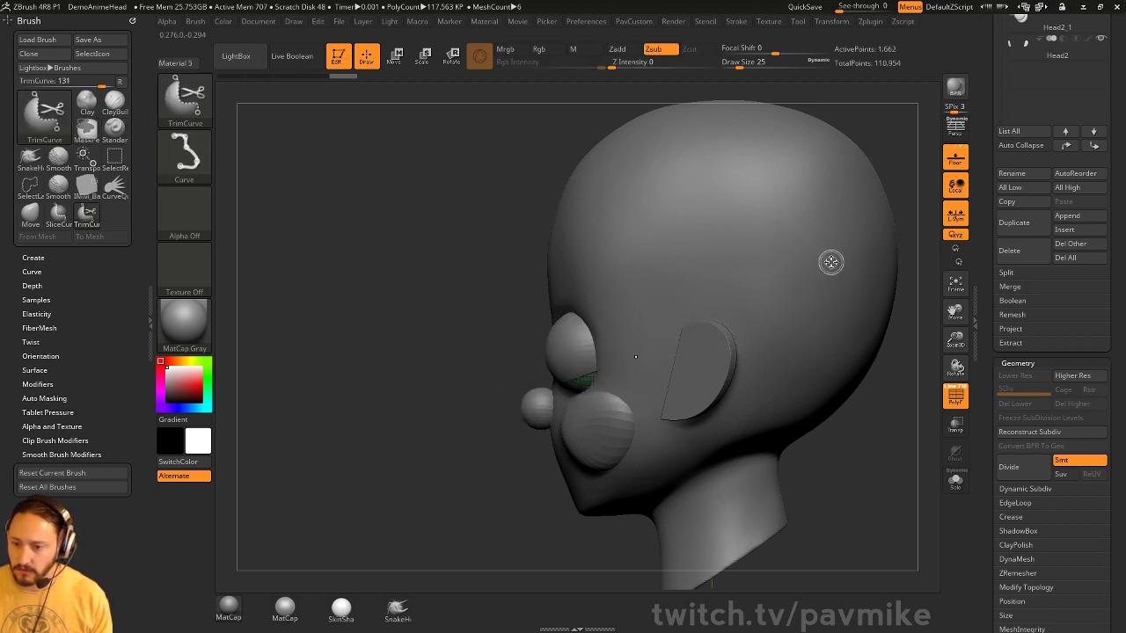
pyautogui.moveTo(910, 264)
pyautogui.mouseDown()
pyautogui.moveTo(521, 533)
pyautogui.moveTo(766, 417)
pyautogui.mouseUp()
pyautogui.hotkey('ctrl', 'z')
pyautogui.hotkey('ctrl', 'z')
# Cut away the upper part of the second eye sphere copy with TrimCurve to form the lower eyelids
pyautogui.moveTo(819, 392); pyautogui.dragTo(668, 396)
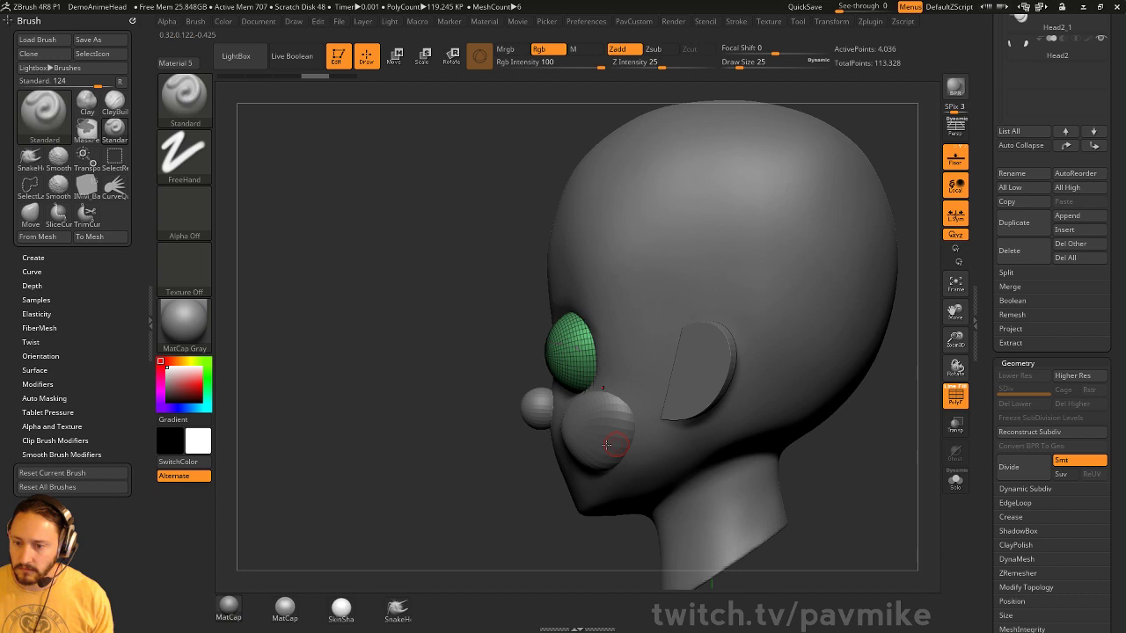
pyautogui.moveTo(401, 455)
pyautogui.keyDown('ctrl'); pyautogui.keyDown('shift'); pyautogui.mouseDown()
pyautogui.moveTo(719, 334)
pyautogui.moveTo(728, 307)
pyautogui.mouseUp(); pyautogui.keyUp('shift'); pyautogui.keyUp('ctrl')
pyautogui.moveTo(870, 413); pyautogui.dragTo(634, 406)
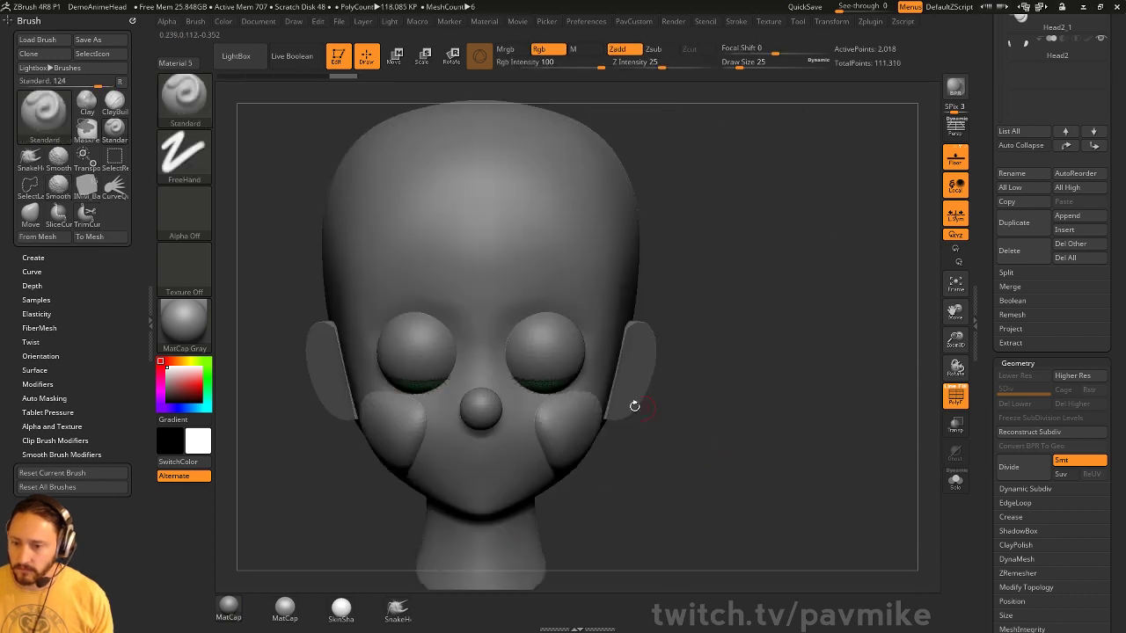
# Turn off the polyframe display and make the lower eyelid subtool active
pyautogui.keyDown('alt'); pyautogui.click(539, 388); pyautogui.keyUp('alt')
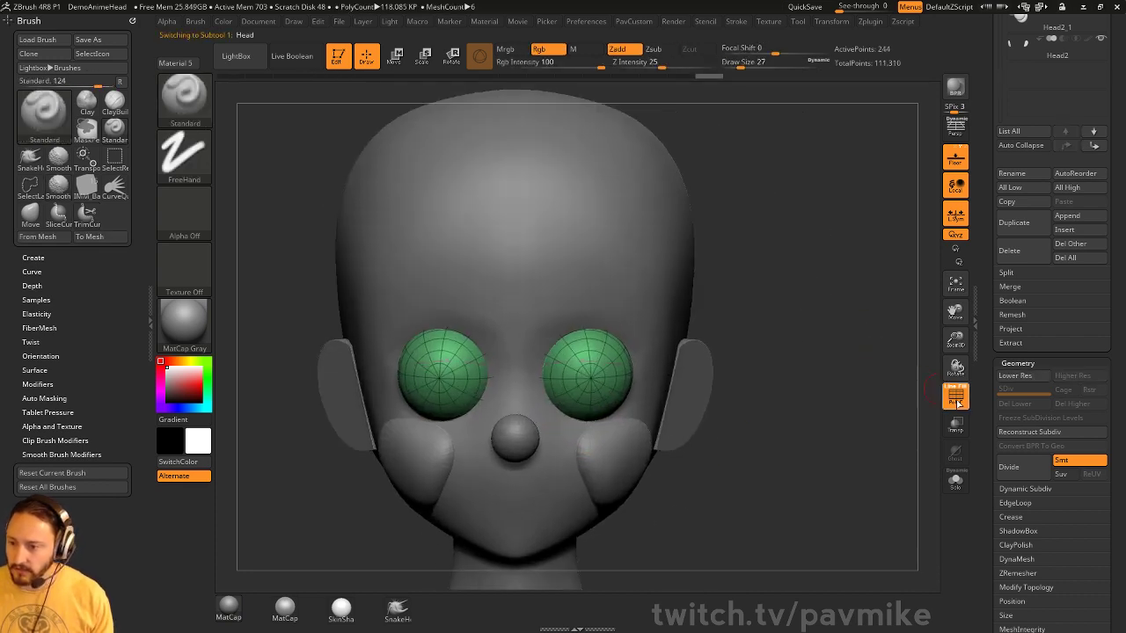
pyautogui.hotkey('shift', 'f')
pyautogui.click(978, 363)
pyautogui.click(1115, 345)
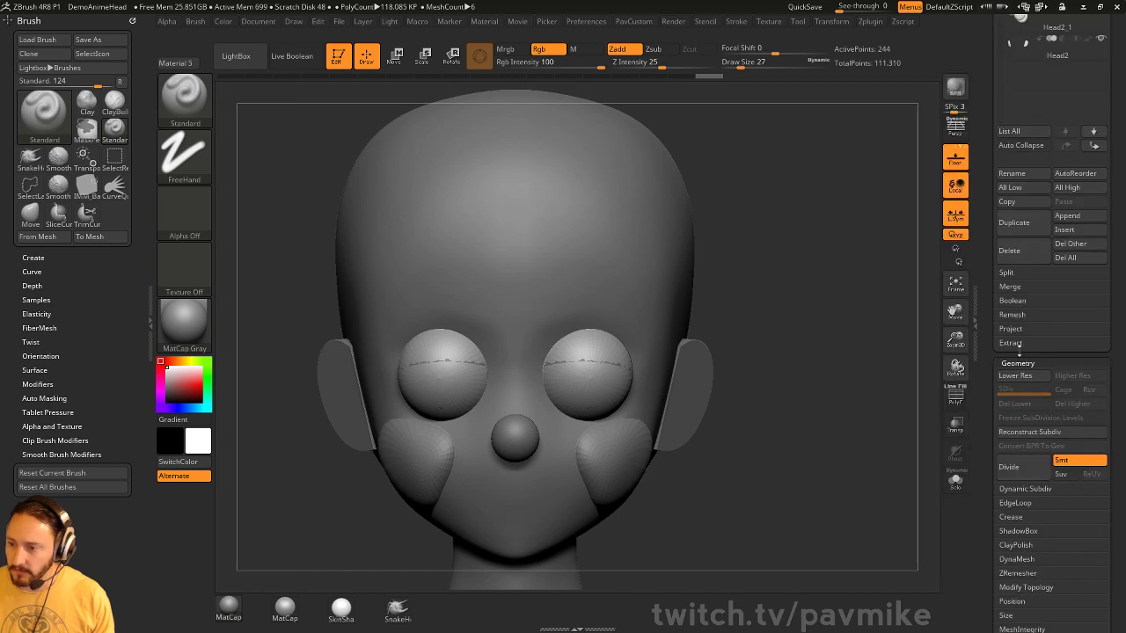
pyautogui.click(1025, 251)
pyautogui.moveTo(884, 314); pyautogui.dragTo(862, 349)
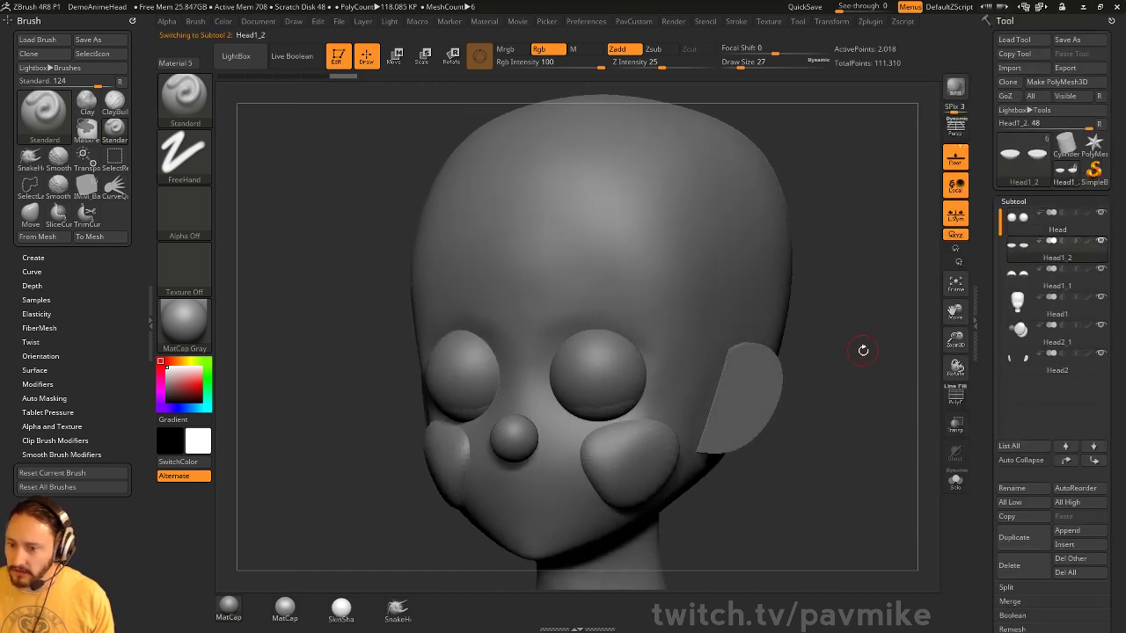
# Centre the transform gizmo on the lower eyelids and enlarge them slightly so they stand out from the eye spheres
pyautogui.press('space')
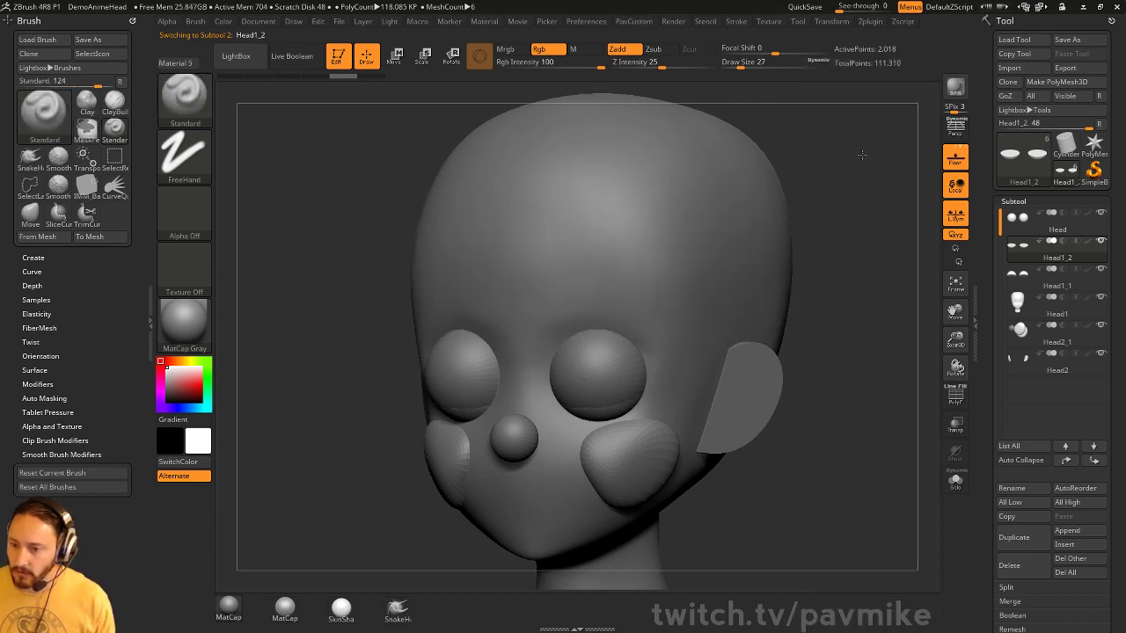
pyautogui.moveTo(859, 150); pyautogui.dragTo(789, 240)
pyautogui.press('space')
pyautogui.press('w')
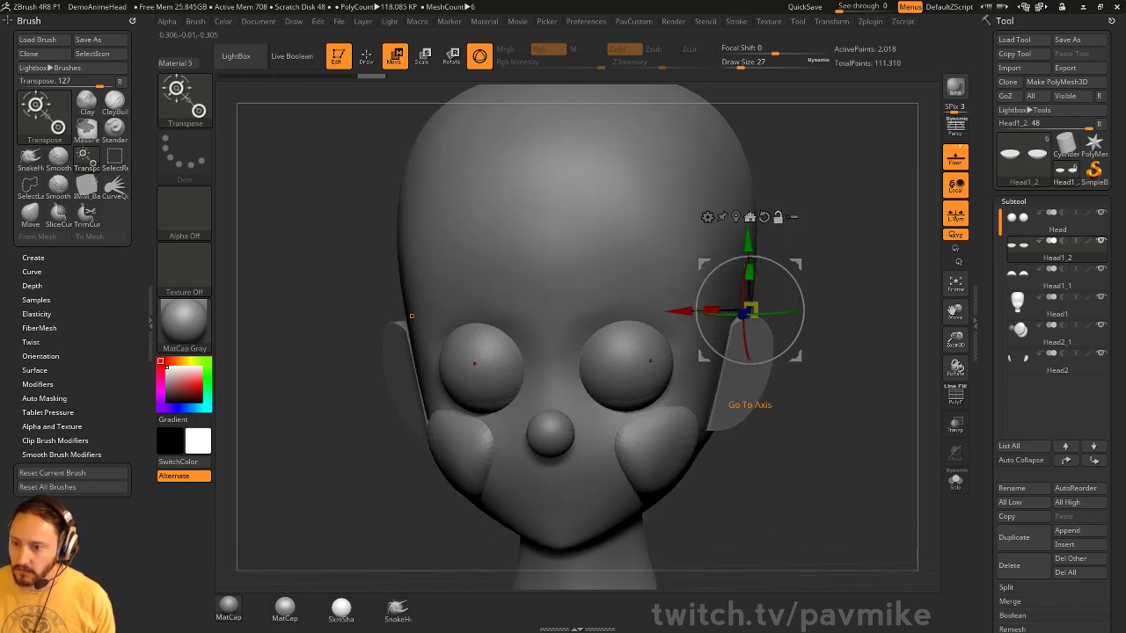
pyautogui.click(621, 387)
pyautogui.moveTo(669, 423); pyautogui.dragTo(631, 381)
pyautogui.press('q')
pyautogui.moveTo(792, 352); pyautogui.dragTo(704, 343)
# Make the upper eyelid subtool active and scale it up slightly around the eyes, by a factor of about 1.06
pyautogui.keyDown('alt'); pyautogui.click(701, 343); pyautogui.keyUp('alt')
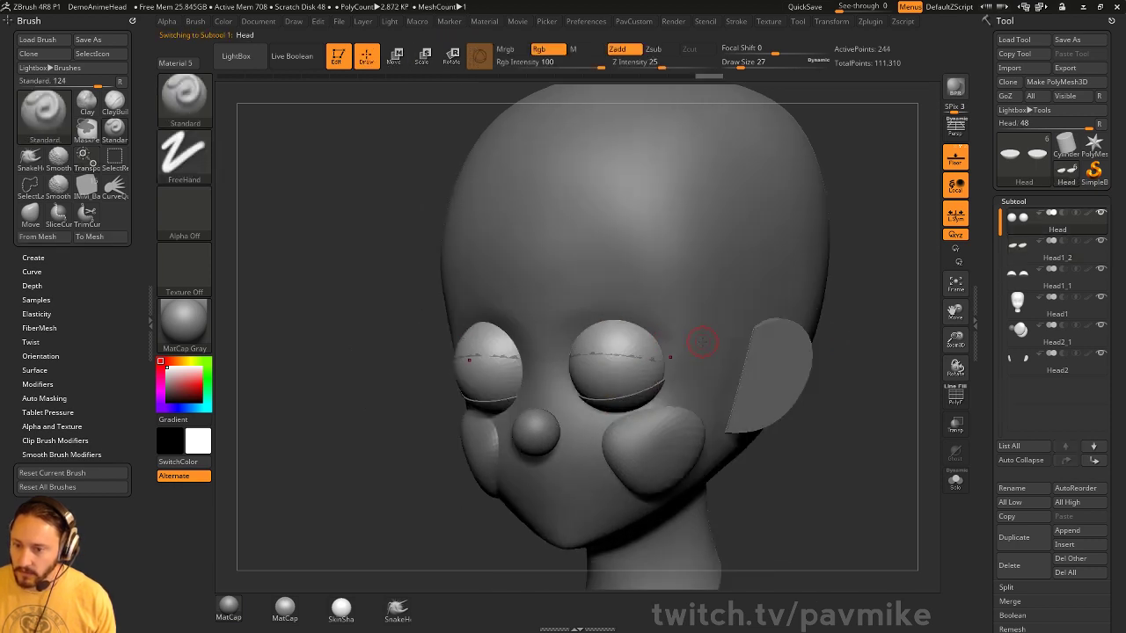
pyautogui.click(1049, 266)
pyautogui.click(1047, 279)
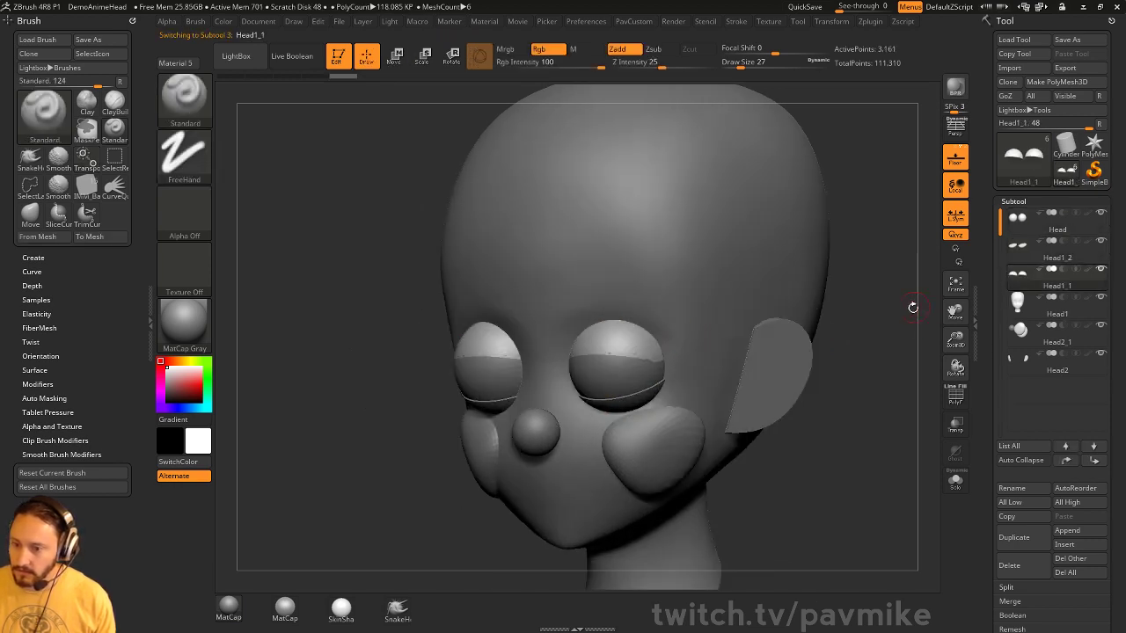
pyautogui.press('w')
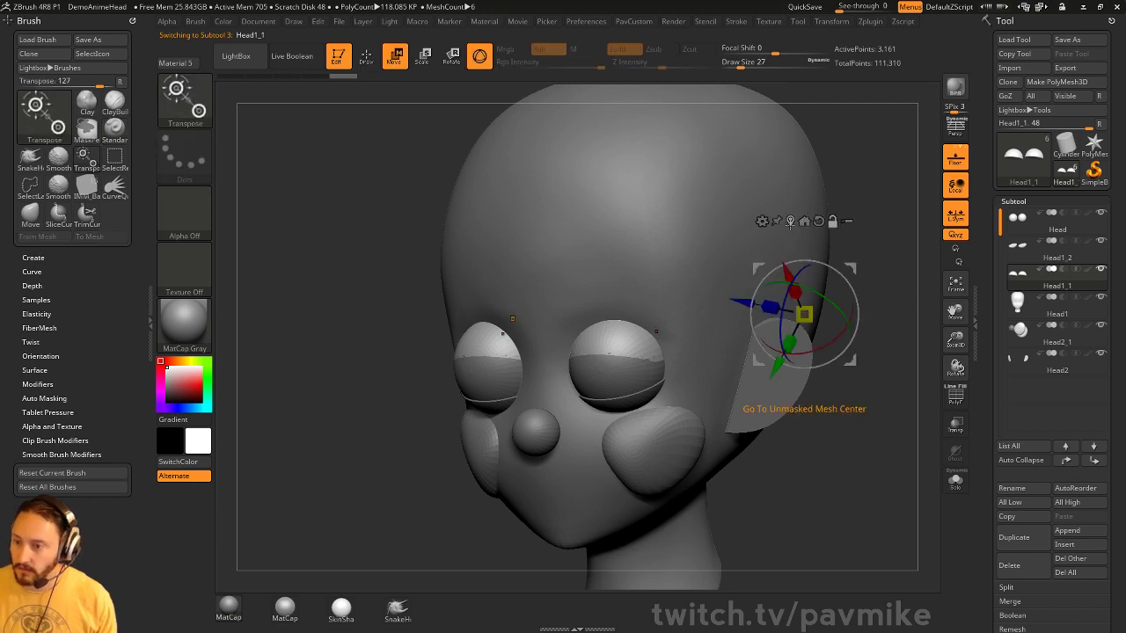
pyautogui.keyDown('shift'); pyautogui.moveTo(868, 251); pyautogui.dragTo(845, 264); pyautogui.keyUp('shift')
pyautogui.moveTo(615, 343); pyautogui.dragTo(628, 343)
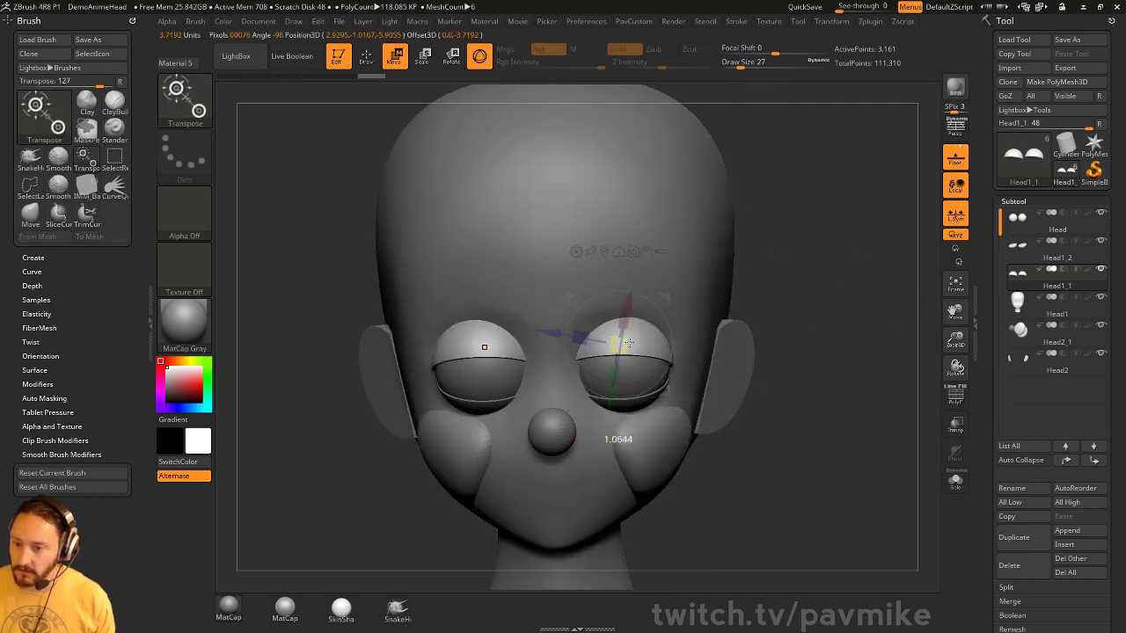
pyautogui.press('q')
# Adjust the outer part of the upper eyelids with the Move brush, reducing the draw size to about 29
pyautogui.moveTo(870, 326)
pyautogui.mouseDown()
pyautogui.moveTo(669, 374)
pyautogui.moveTo(616, 317)
pyautogui.mouseUp()
pyautogui.press('b')
pyautogui.press('m')
pyautogui.press('v')
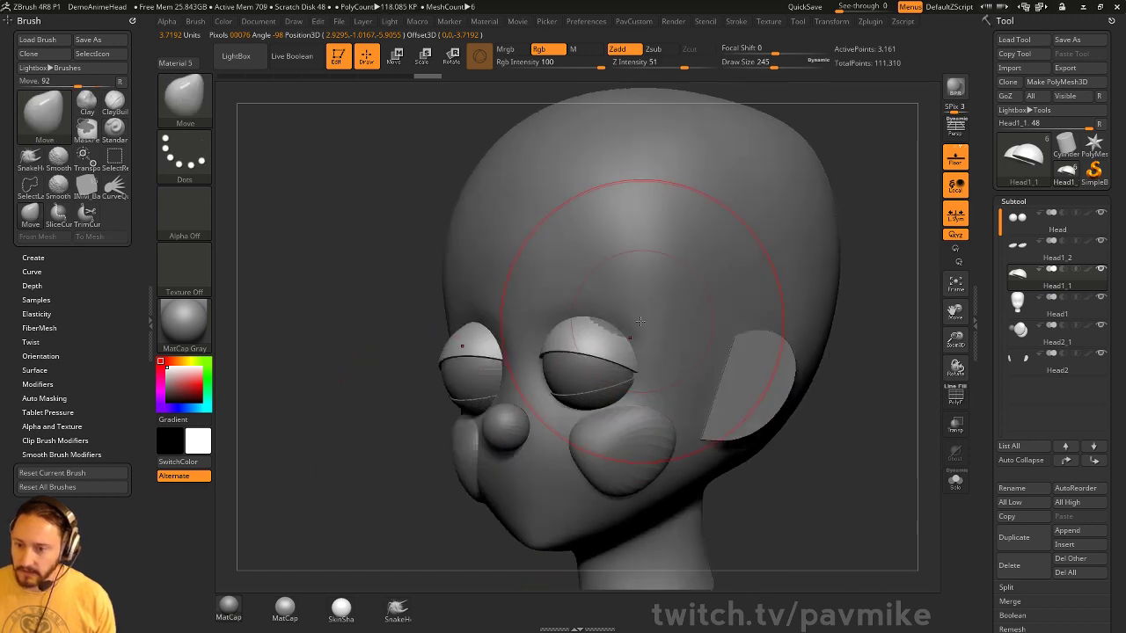
pyautogui.keyDown('shift'); pyautogui.moveTo(838, 317); pyautogui.dragTo(904, 350); pyautogui.keyUp('shift')
pyautogui.press('s')
pyautogui.moveTo(822, 364); pyautogui.dragTo(806, 365)
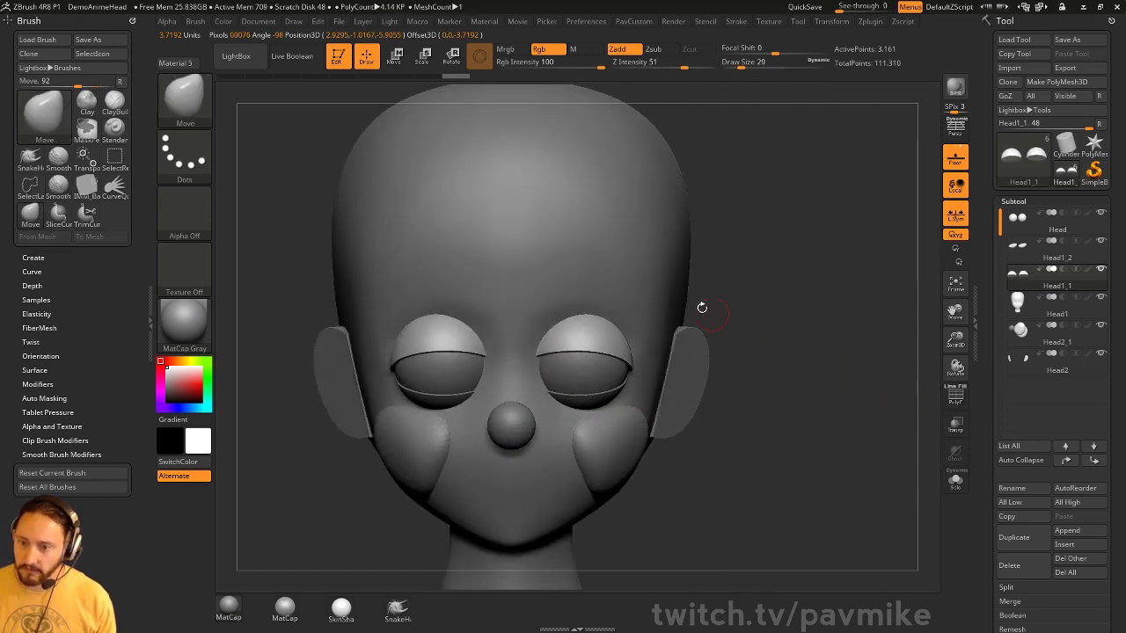
# On the head subtool, draw mirrored eyebrow strips above the eyes with the Topology brush, using two long curves crossed by short ones
pyautogui.press('b')
pyautogui.press('s')
pyautogui.press('t')
pyautogui.keyDown('alt'); pyautogui.click(647, 261); pyautogui.keyUp('alt')
pyautogui.moveTo(811, 234)
pyautogui.keyDown('alt'); pyautogui.mouseDown()
pyautogui.moveTo(825, 257)
pyautogui.moveTo(784, 272)
pyautogui.mouseUp(); pyautogui.keyUp('alt')
pyautogui.press('b')
pyautogui.press('t')
pyautogui.press('o')
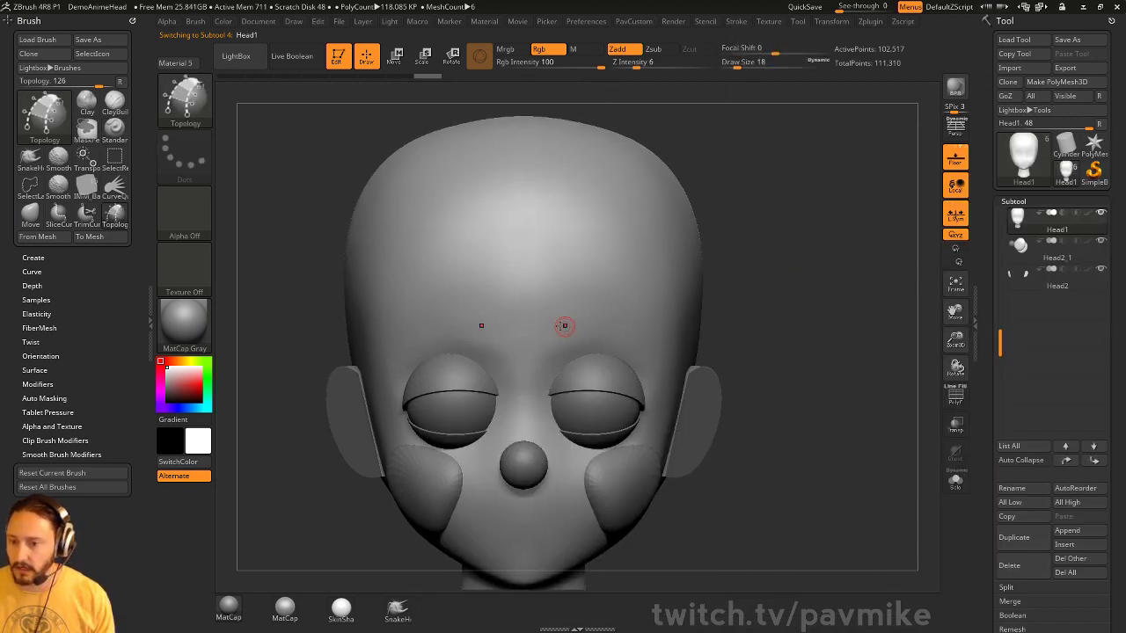
pyautogui.moveTo(664, 302)
pyautogui.mouseDown()
pyautogui.moveTo(714, 316)
pyautogui.moveTo(818, 317)
pyautogui.mouseUp()
pyautogui.moveTo(497, 314); pyautogui.dragTo(684, 311)
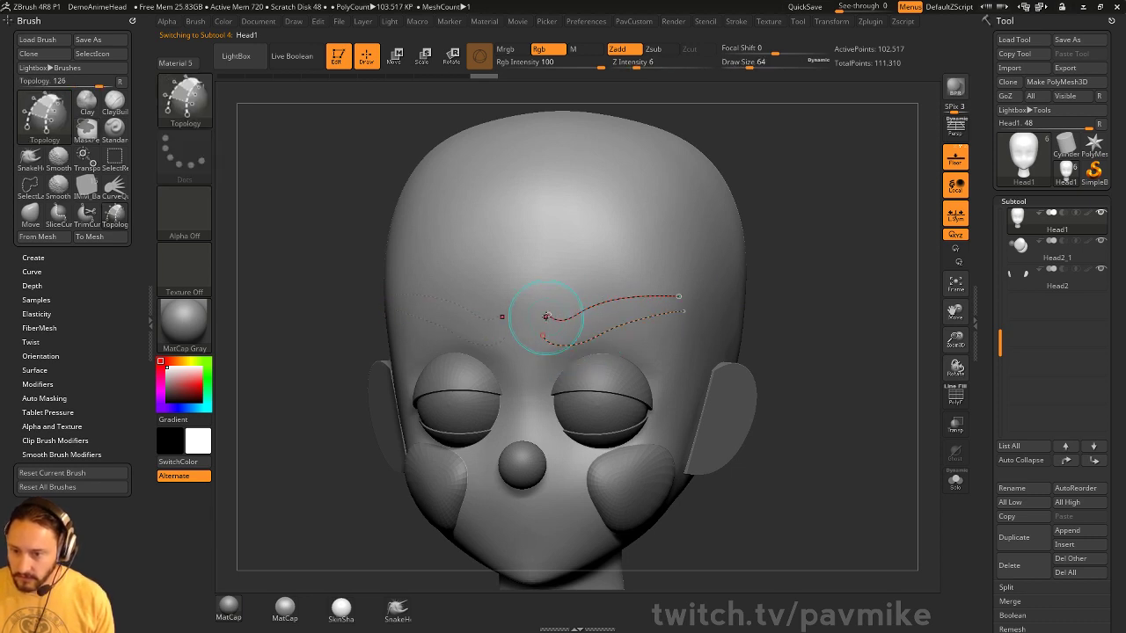
pyautogui.moveTo(614, 286); pyautogui.dragTo(632, 338)
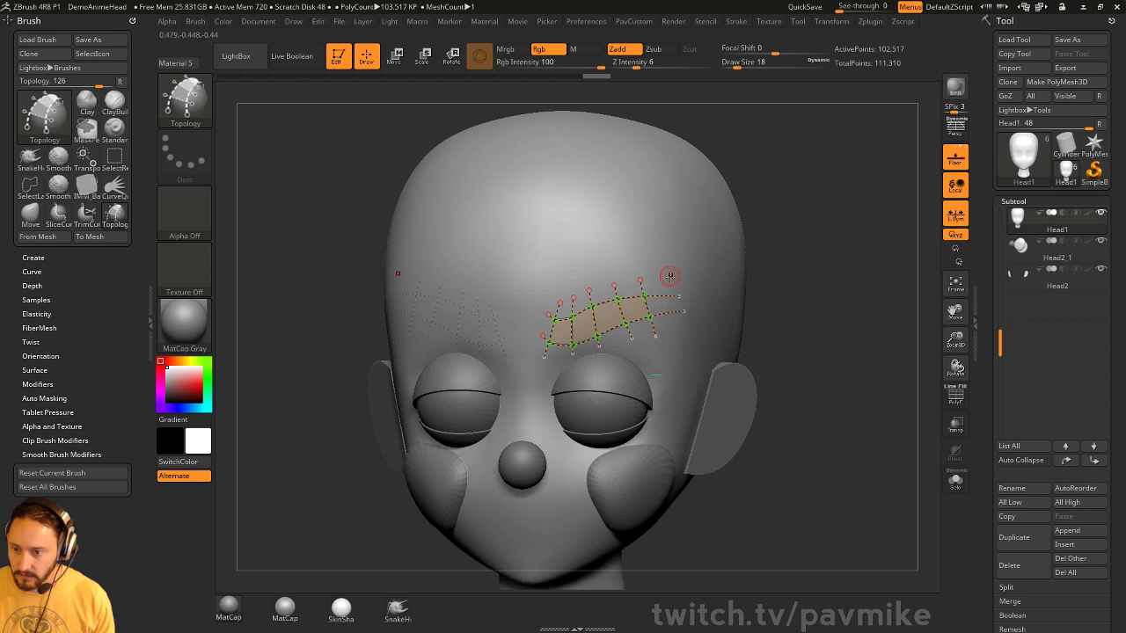
pyautogui.moveTo(774, 268); pyautogui.dragTo(809, 201)
pyautogui.keyDown('shift'); pyautogui.moveTo(831, 256); pyautogui.dragTo(673, 215); pyautogui.keyUp('shift')
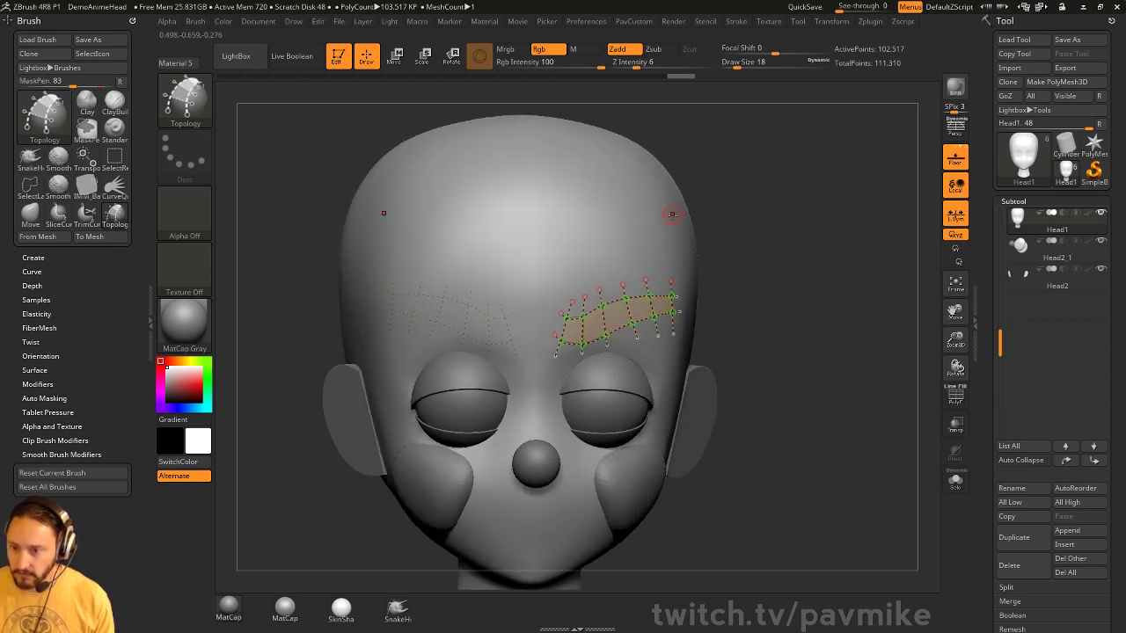
# Generate the eyebrow mesh from the topology curves and split the unmasked points into a separate subtool
pyautogui.click(673, 215)
pyautogui.press('space')
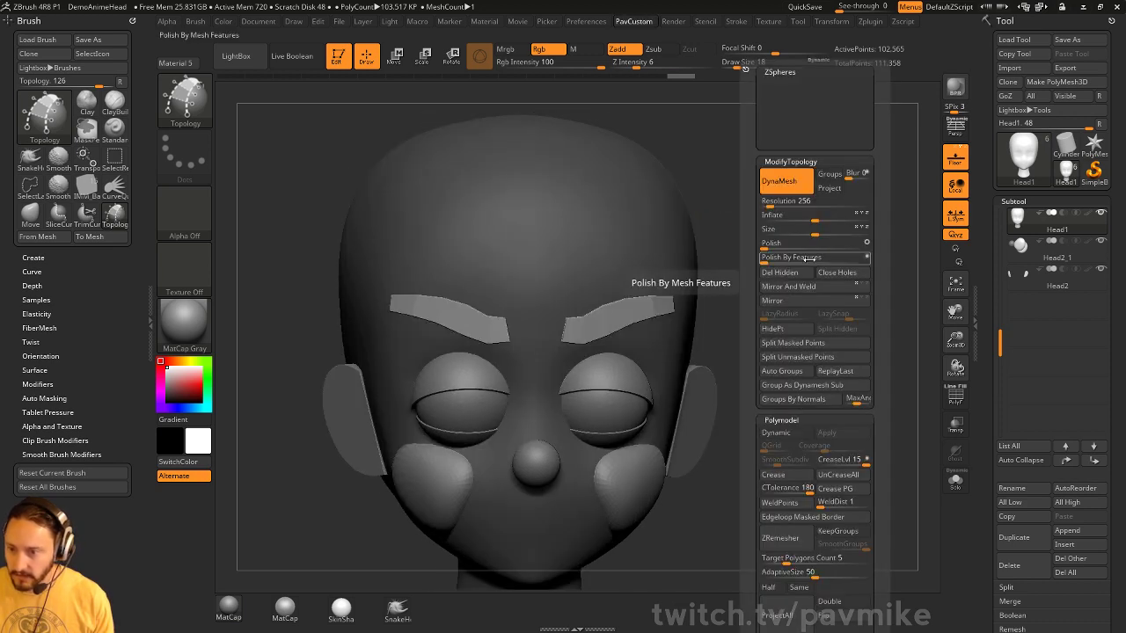
pyautogui.click(797, 357)
# Shape the eyebrows with the Move brush, lowering and narrowing the inner ends and arching the middle
pyautogui.moveTo(828, 323); pyautogui.dragTo(686, 325)
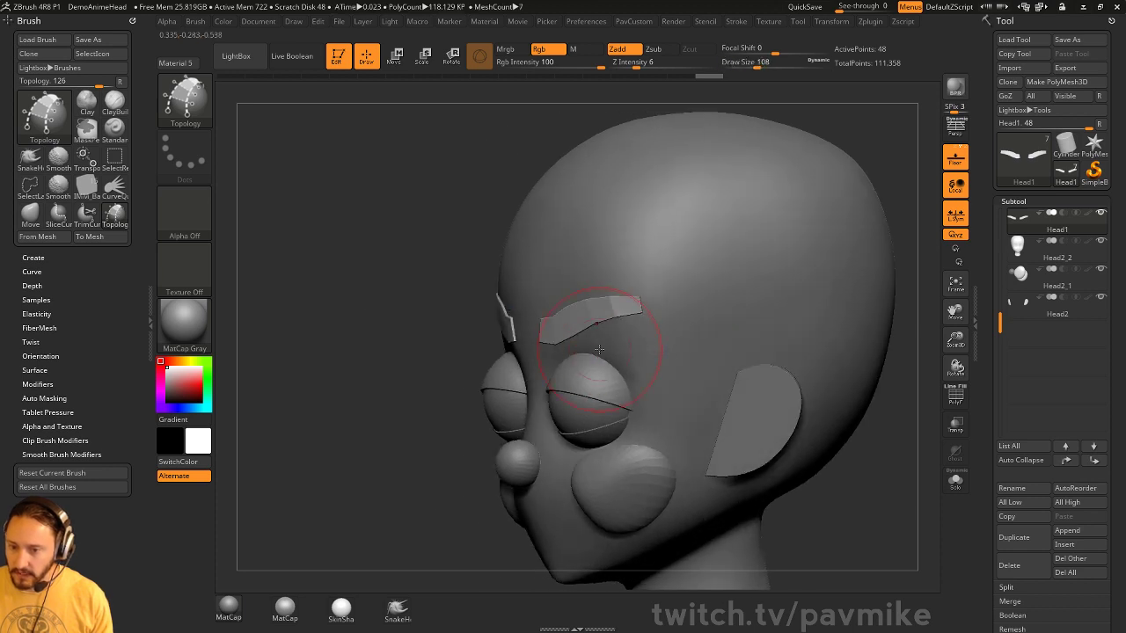
pyautogui.press('b')
pyautogui.press('m')
pyautogui.press('v')
pyautogui.moveTo(539, 329); pyautogui.dragTo(542, 336)
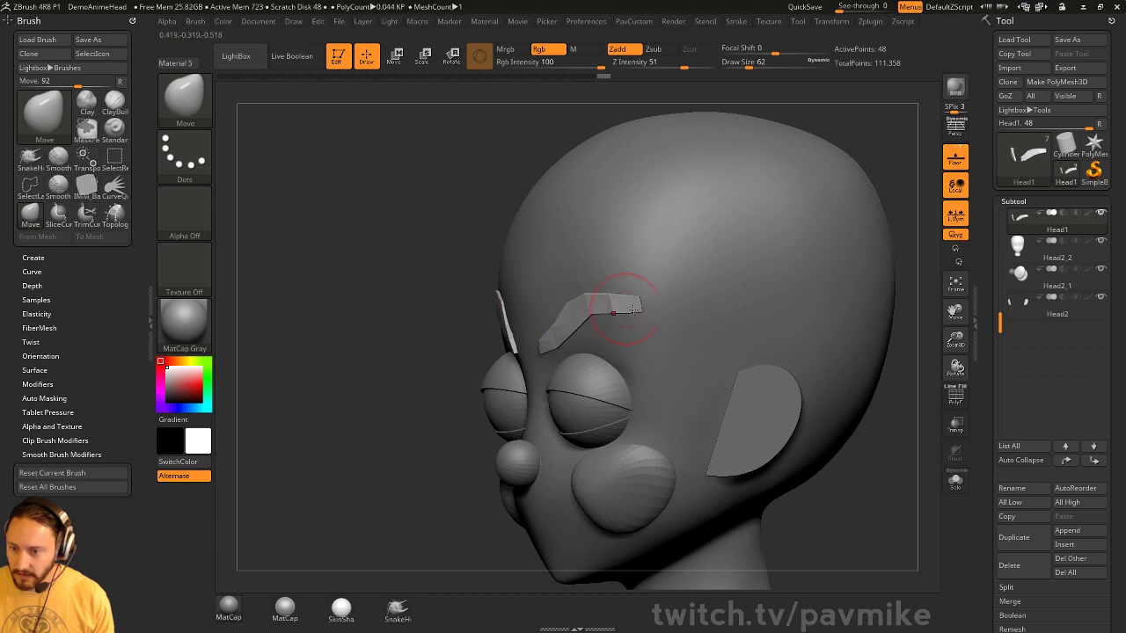
pyautogui.keyDown('shift'); pyautogui.moveTo(643, 312); pyautogui.dragTo(526, 342, button='right'); pyautogui.keyUp('shift')
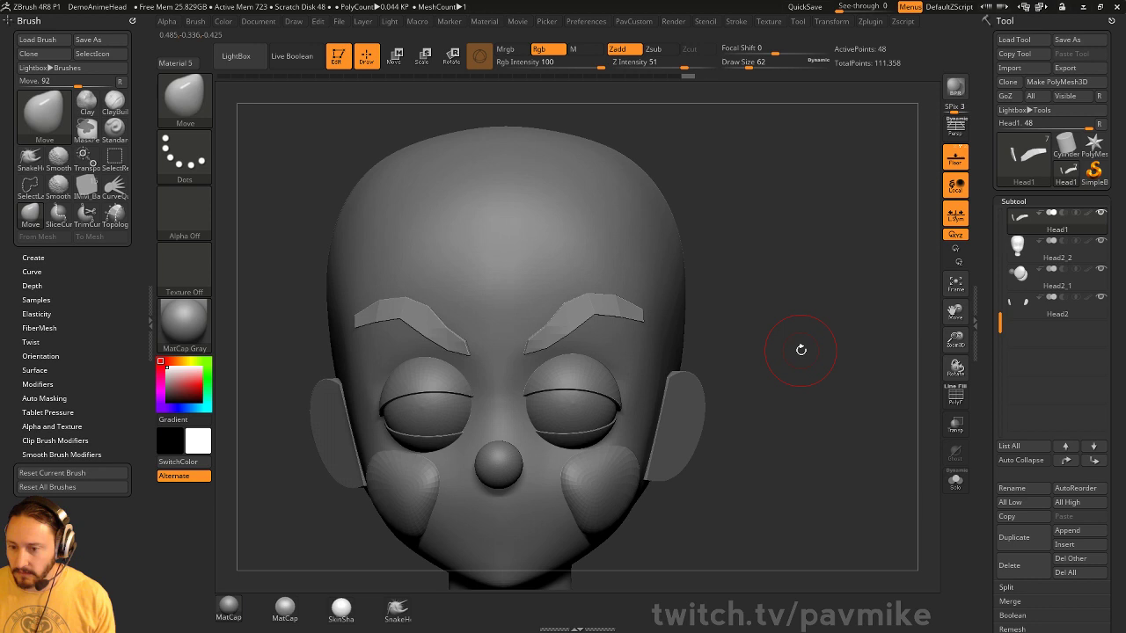
# Make the cheeks and nose subtool active, mask the nose and split the unmasked points to separate it from the cheeks
pyautogui.press('b')
pyautogui.press('s')
pyautogui.press('t')
pyautogui.moveTo(799, 347); pyautogui.dragTo(610, 478, button='right')
pyautogui.keyDown('alt'); pyautogui.click(502, 464); pyautogui.keyUp('alt')
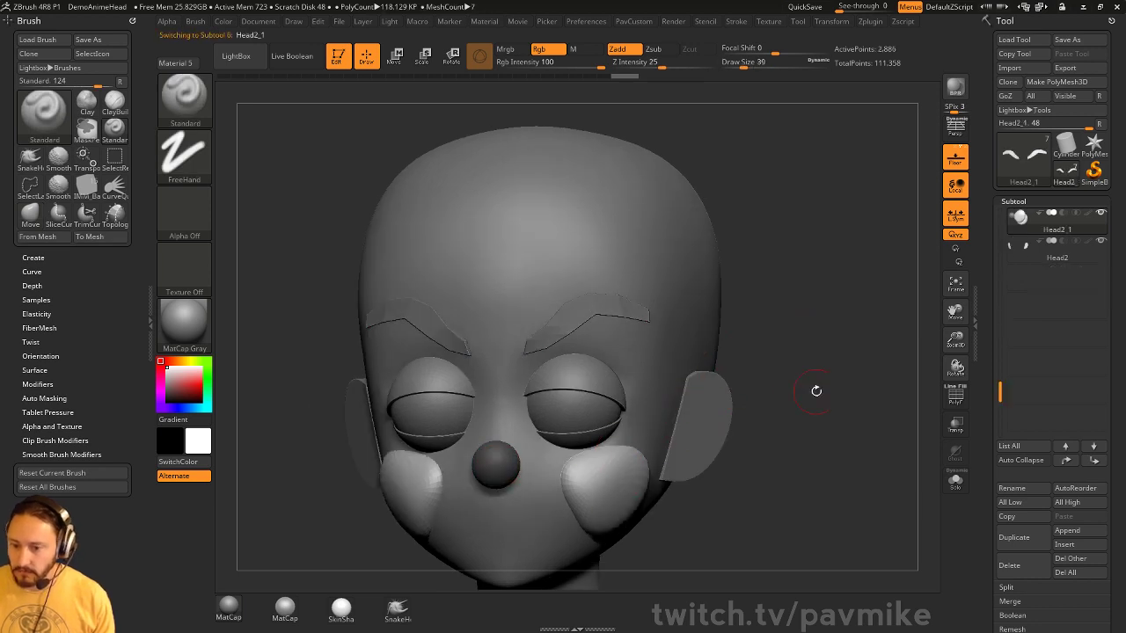
pyautogui.moveTo(812, 390); pyautogui.dragTo(814, 356, button='right')
pyautogui.keyDown('shift'); pyautogui.moveTo(556, 491); pyautogui.dragTo(915, 417, button='right'); pyautogui.keyUp('shift')
pyautogui.hotkey('shift', 'space')
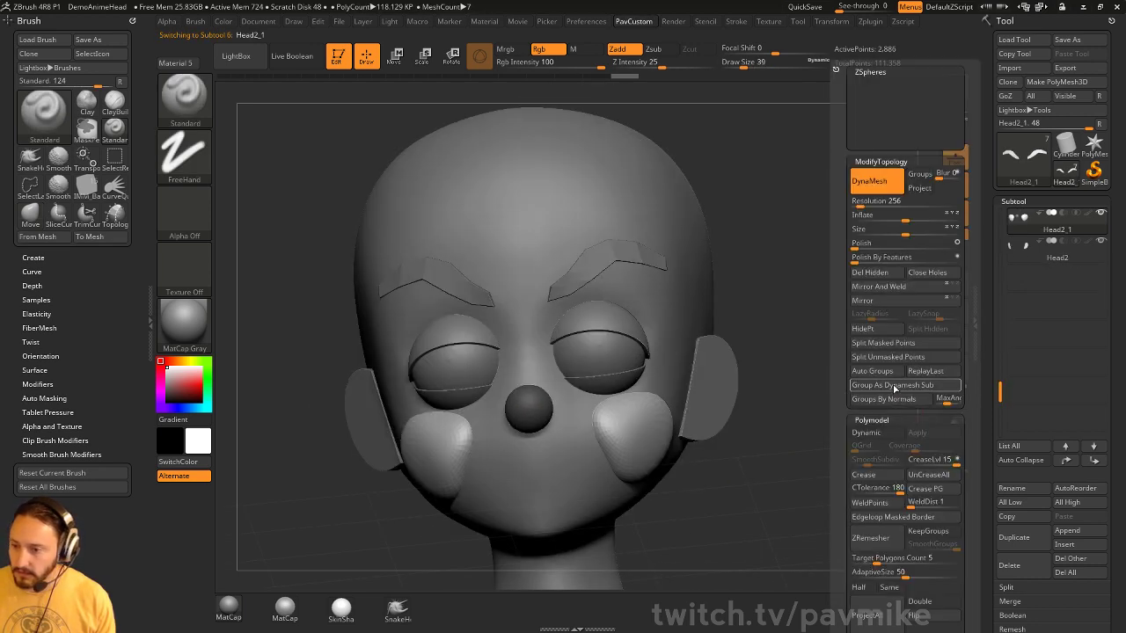
pyautogui.click(887, 357)
# Make the nose subtool active and stretch the sphere upward into an egg shape with the Move brush
pyautogui.moveTo(784, 427); pyautogui.dragTo(595, 427, button='right')
pyautogui.keyDown('alt'); pyautogui.click(510, 472); pyautogui.keyUp('alt')
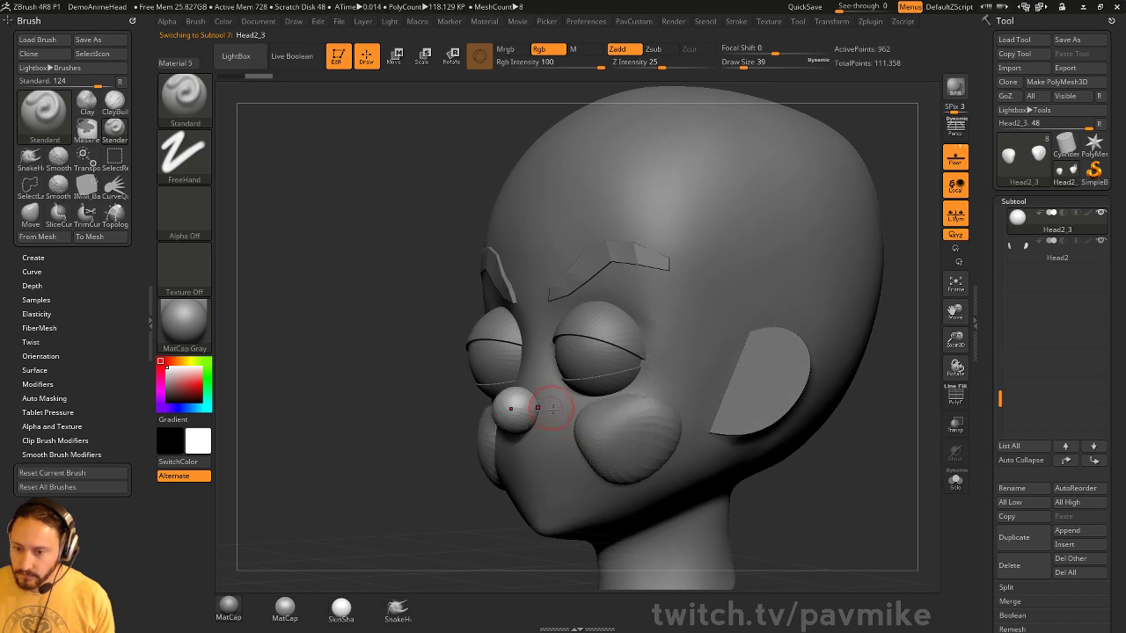
pyautogui.press('w')
pyautogui.press('q')
pyautogui.press('b')
pyautogui.press('m')
pyautogui.press('v')
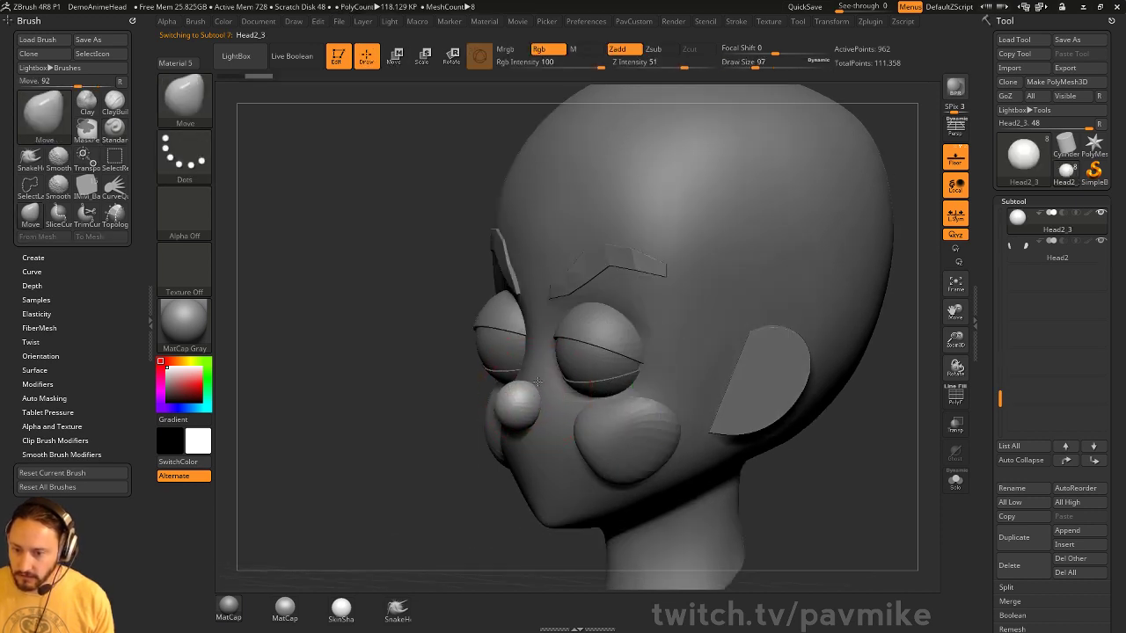
pyautogui.moveTo(504, 411); pyautogui.dragTo(535, 410, button='right')
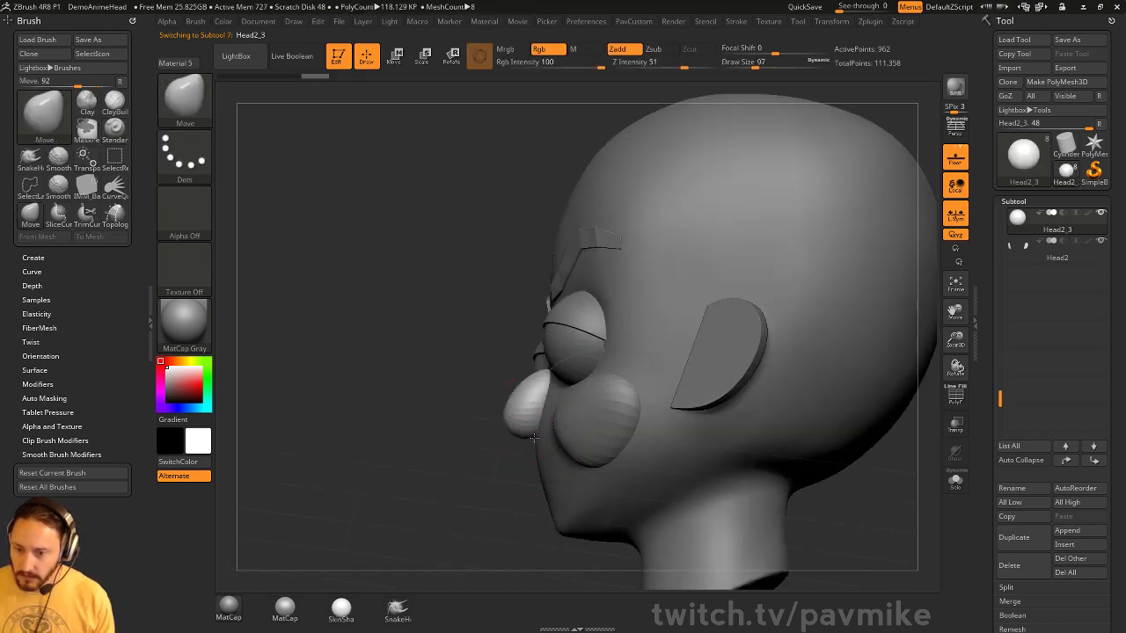
# Insert mirrored Sphere32 primitives beside the nose with the IMM Base Primitives brush and move them in as nostrils
pyautogui.moveTo(458, 471)
pyautogui.mouseDown(button='right')
pyautogui.moveTo(521, 401)
pyautogui.moveTo(662, 367)
pyautogui.moveTo(826, 358)
pyautogui.moveTo(858, 387)
pyautogui.mouseUp(button='right')
pyautogui.press('b')
pyautogui.press('i')
pyautogui.press('m')
pyautogui.press('m')
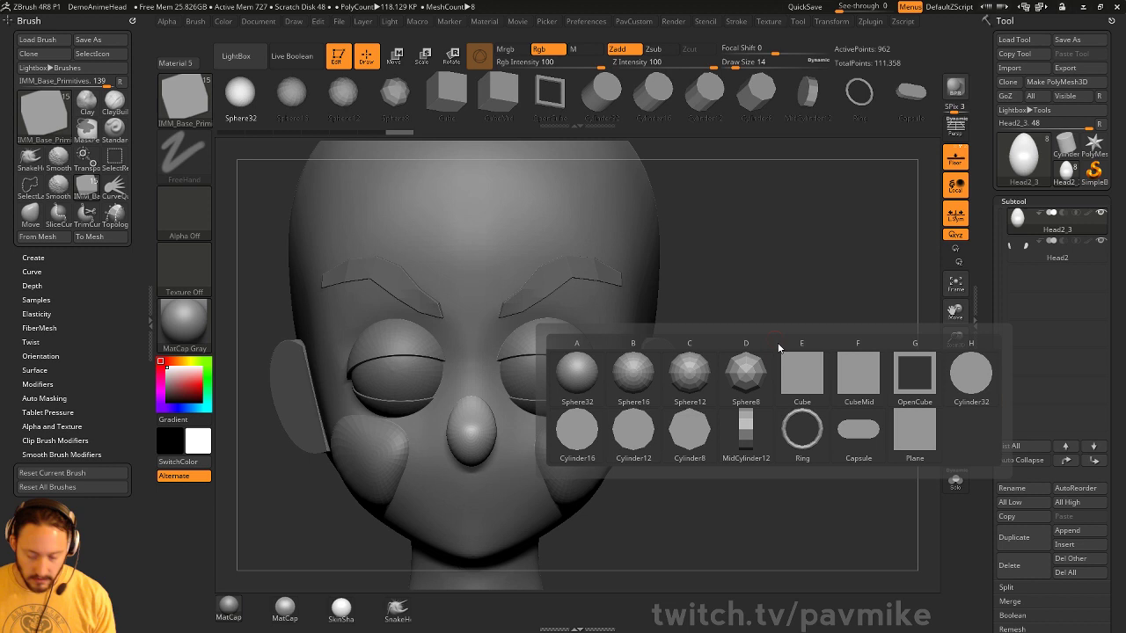
pyautogui.moveTo(606, 385); pyautogui.dragTo(646, 360, button='right')
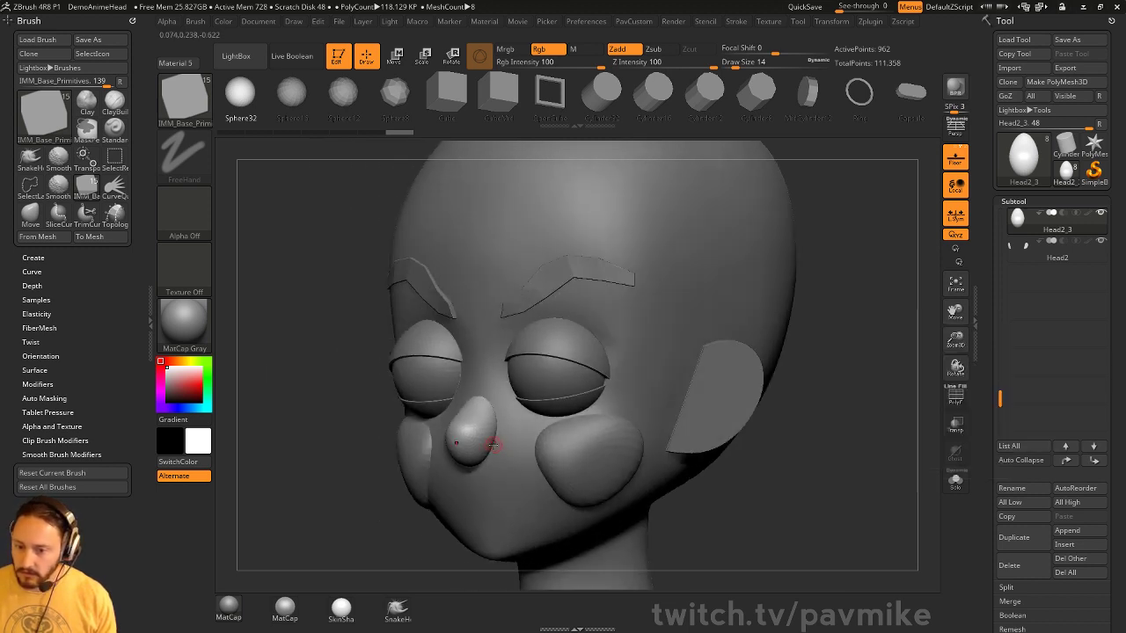
pyautogui.moveTo(492, 446); pyautogui.dragTo(498, 450)
pyautogui.press('w')
pyautogui.moveTo(819, 389); pyautogui.dragTo(565, 441, button='right')
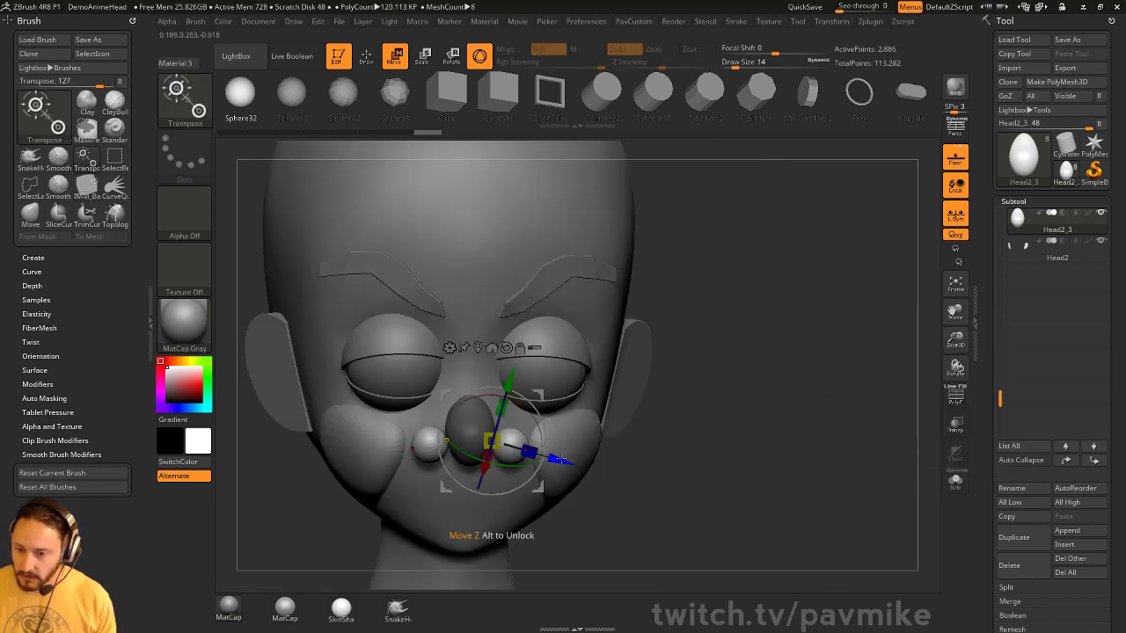
pyautogui.press('q')
# Clear the mask on the nose, turn on the polyframe display and remesh the nose and nostrils with DynaMesh
pyautogui.keyDown('ctrl'); pyautogui.moveTo(761, 401); pyautogui.dragTo(767, 397); pyautogui.keyUp('ctrl')
pyautogui.keyDown('ctrl'); pyautogui.click(816, 411); pyautogui.keyUp('ctrl')
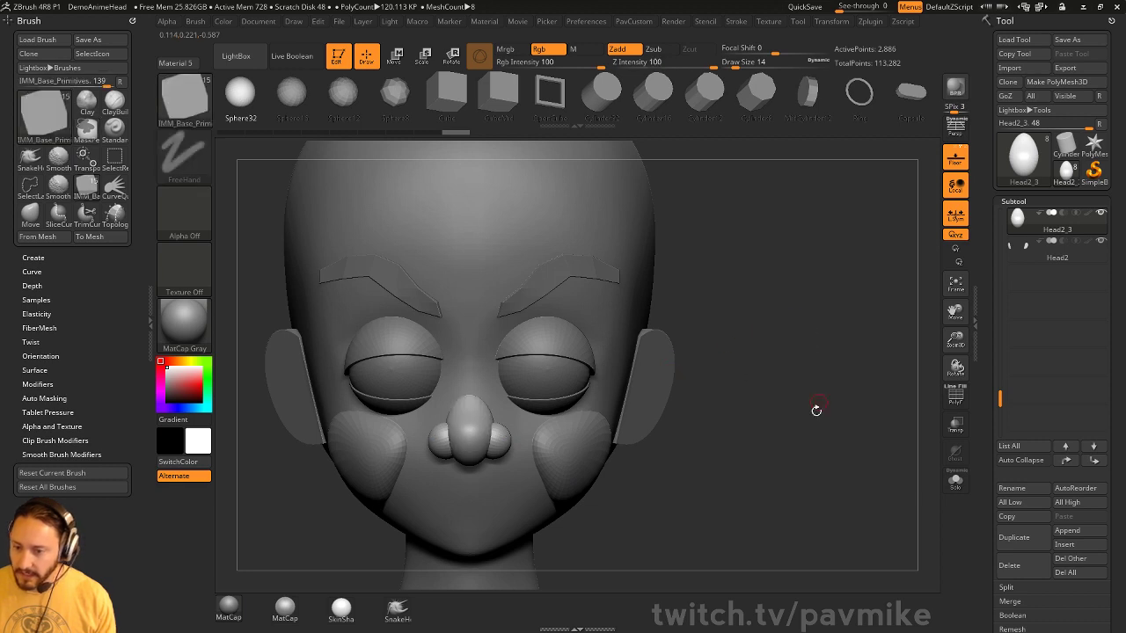
pyautogui.hotkey('shift', 'f')
pyautogui.keyDown('ctrl'); pyautogui.moveTo(621, 460); pyautogui.dragTo(824, 372, button='right'); pyautogui.keyUp('ctrl')
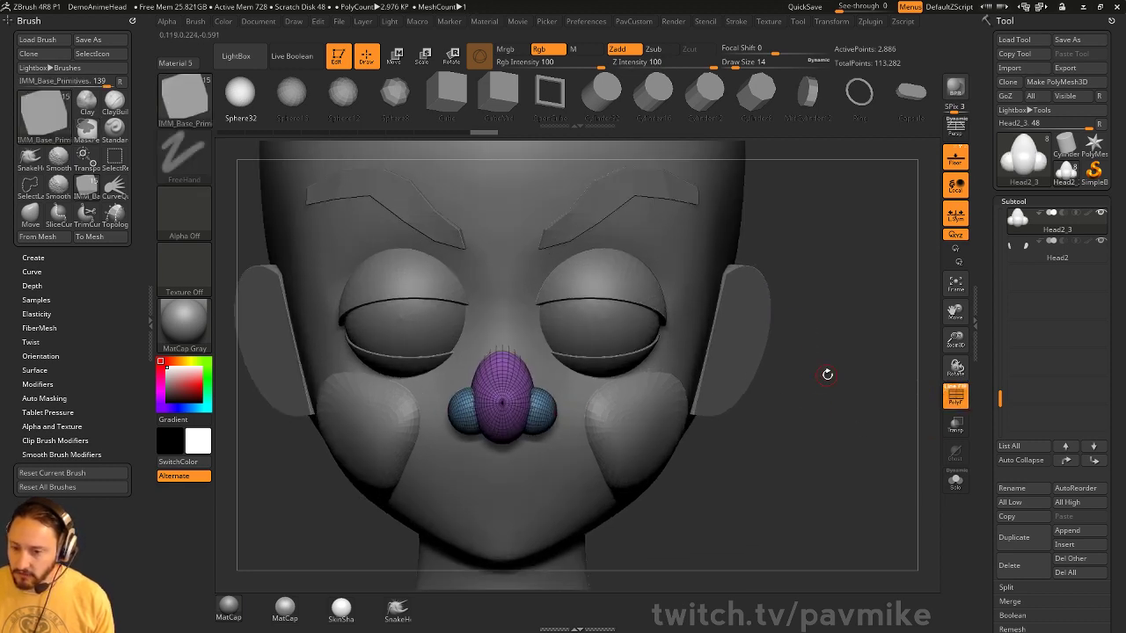
pyautogui.hotkey('alt', 'd')
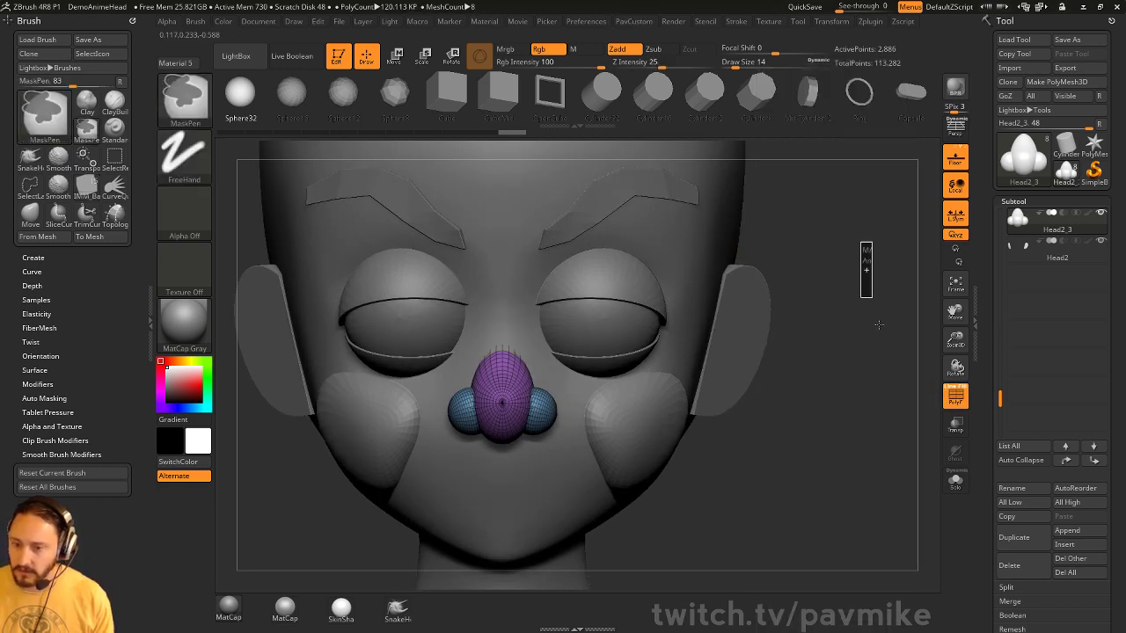
pyautogui.moveTo(845, 407); pyautogui.dragTo(855, 321)
# Blend the nostrils into the nose with the Clay brush, enlarging the draw size, and turn off the polyframe display
pyautogui.press('b')
pyautogui.press('c')
pyautogui.press('l')
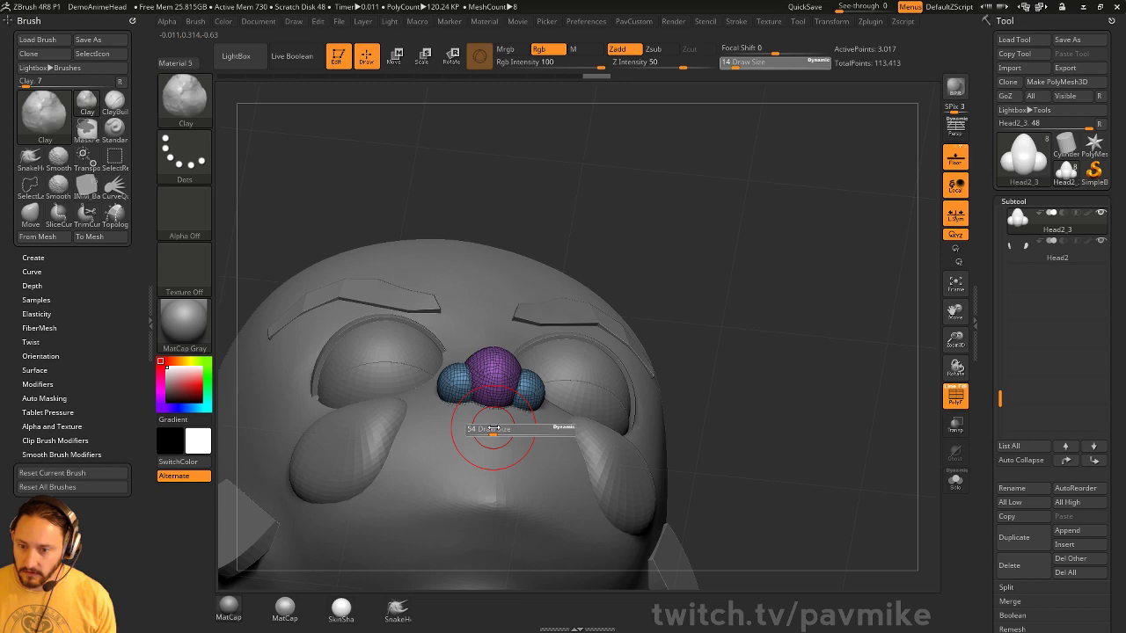
pyautogui.moveTo(782, 341)
pyautogui.mouseDown()
pyautogui.moveTo(892, 387)
pyautogui.moveTo(733, 366)
pyautogui.mouseUp()
pyautogui.hotkey('shift', 'f')
# Switch to the Standard brush, make the eyebrow subtool active and toggle its Dynamic Subdiv smoothing to compare the shapes
pyautogui.press('b')
pyautogui.press('s')
pyautogui.press('t')
pyautogui.keyDown('alt'); pyautogui.click(631, 384); pyautogui.keyUp('alt')
pyautogui.moveTo(656, 384); pyautogui.dragTo(623, 376)
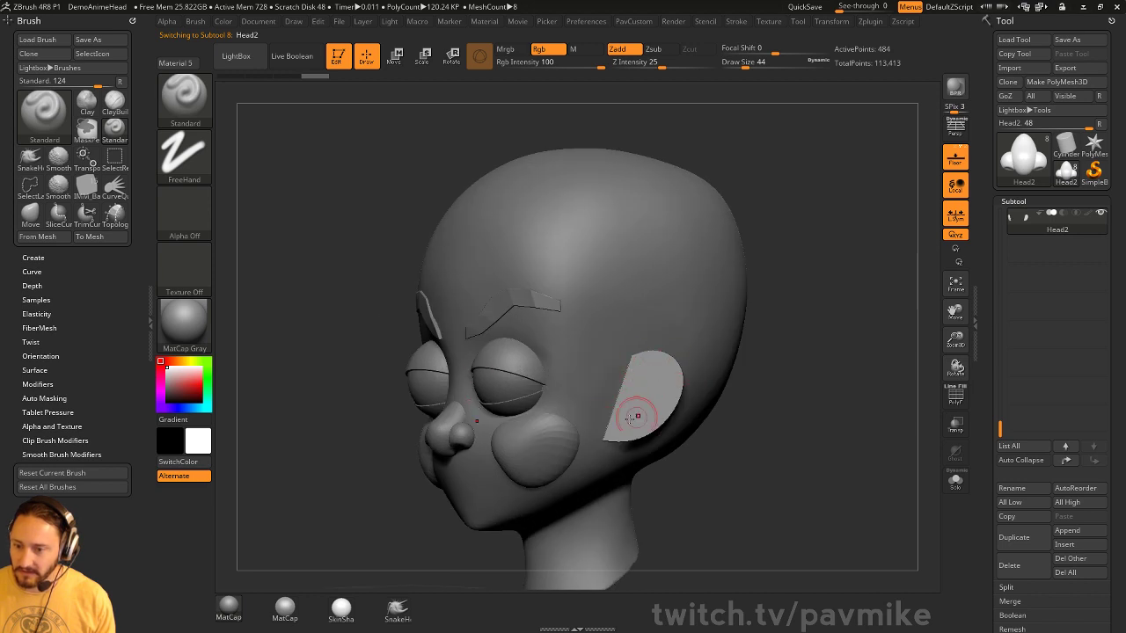
pyautogui.moveTo(774, 352); pyautogui.dragTo(699, 358)
pyautogui.keyDown('alt'); pyautogui.click(548, 304); pyautogui.keyUp('alt')
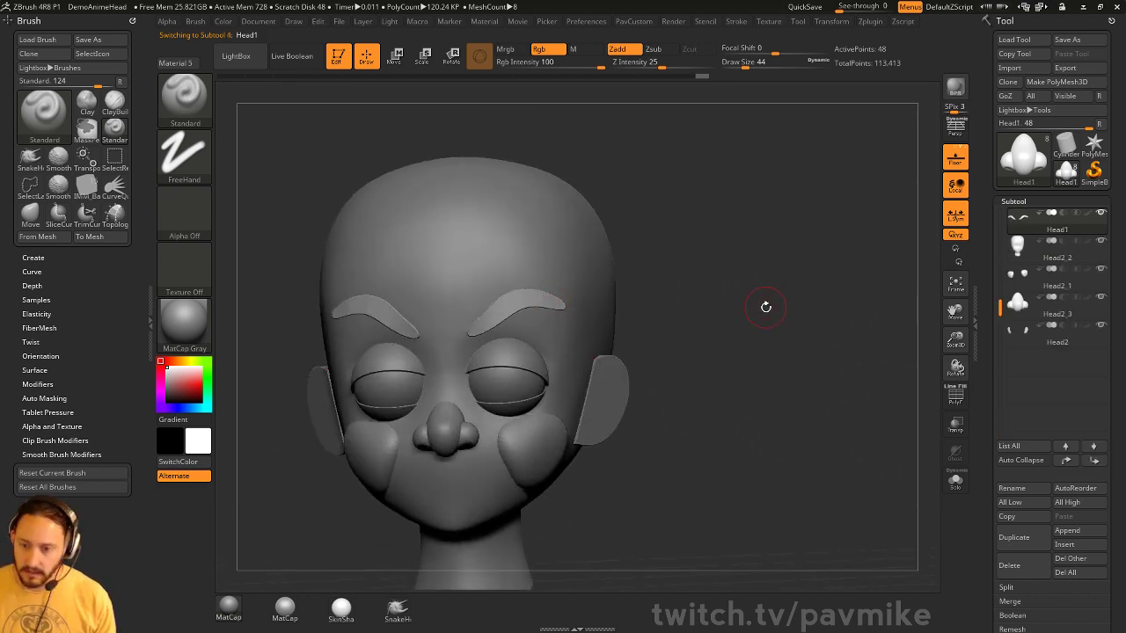
pyautogui.moveTo(765, 314); pyautogui.dragTo(771, 322)
pyautogui.press('space')
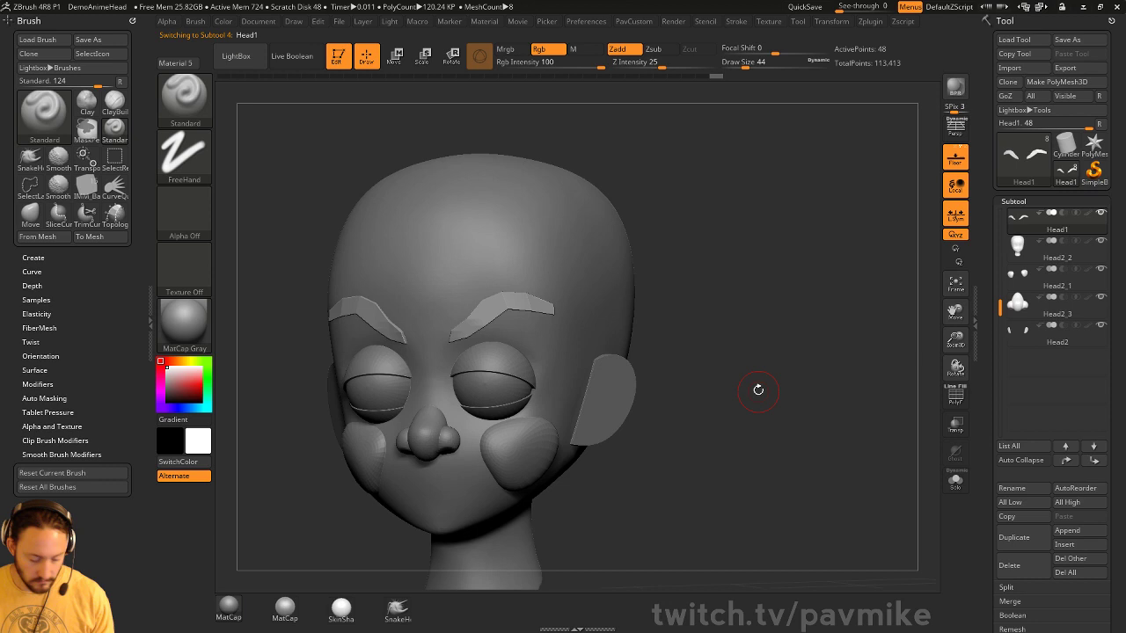
pyautogui.hotkey('shift', 'd')
pyautogui.moveTo(748, 331)
pyautogui.mouseDown()
pyautogui.moveTo(769, 336)
pyautogui.moveTo(763, 369)
pyautogui.moveTo(563, 395)
pyautogui.moveTo(529, 414)
pyautogui.mouseUp()
# Refine the shape of the smoothed eyebrows with the Move brush
pyautogui.press('b')
pyautogui.press('m')
pyautogui.press('v')
pyautogui.moveTo(745, 378)
pyautogui.mouseDown()
pyautogui.moveTo(736, 349)
pyautogui.moveTo(703, 350)
pyautogui.mouseUp()
# Switch to the Standard brush and reorder the subtools so the head, cheeks, nose, eyelids and ears are stacked together
pyautogui.press('b')
pyautogui.press('s')
pyautogui.press('t')
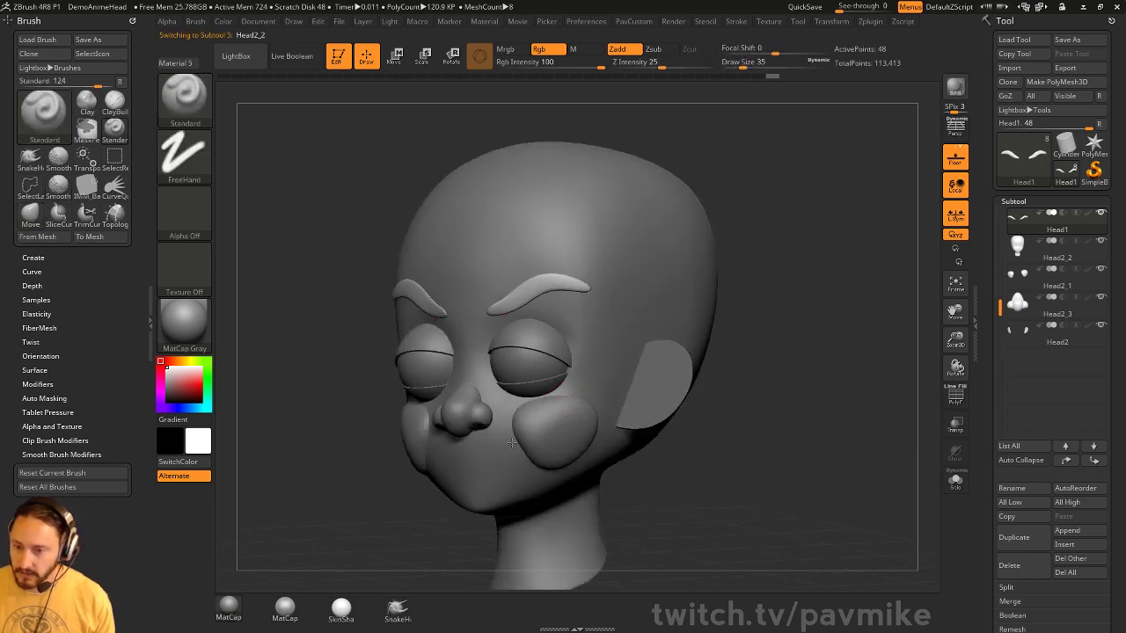
pyautogui.keyDown('alt'); pyautogui.click(503, 478); pyautogui.keyUp('alt')
pyautogui.keyDown('shift'); pyautogui.moveTo(842, 410); pyautogui.dragTo(920, 426); pyautogui.keyUp('shift')
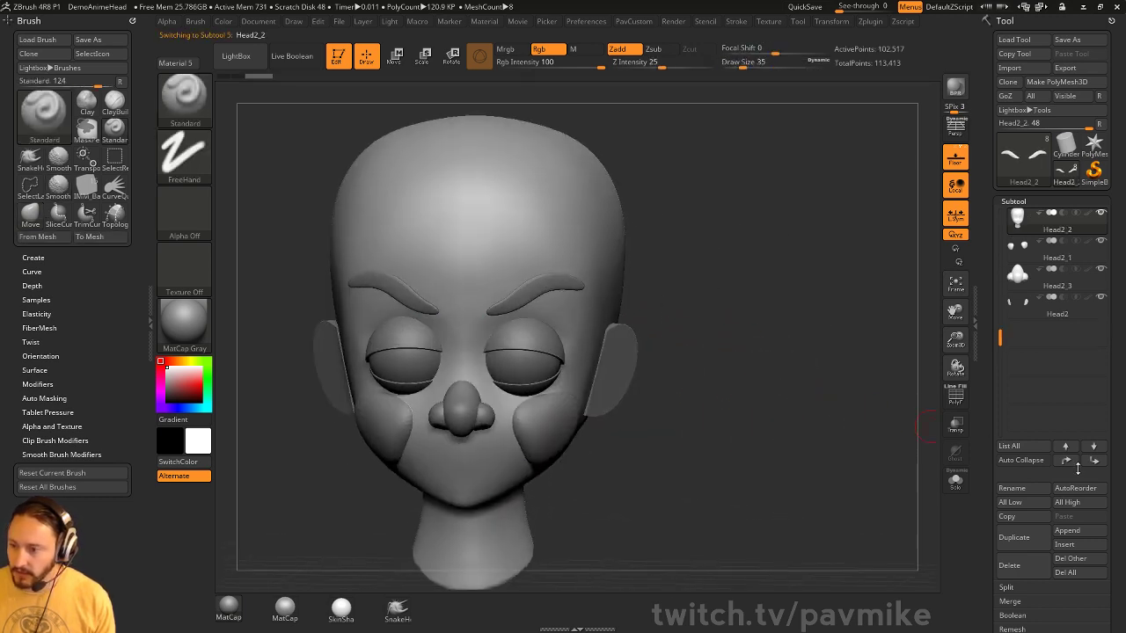
pyautogui.keyDown('alt'); pyautogui.click(550, 420); pyautogui.keyUp('alt')
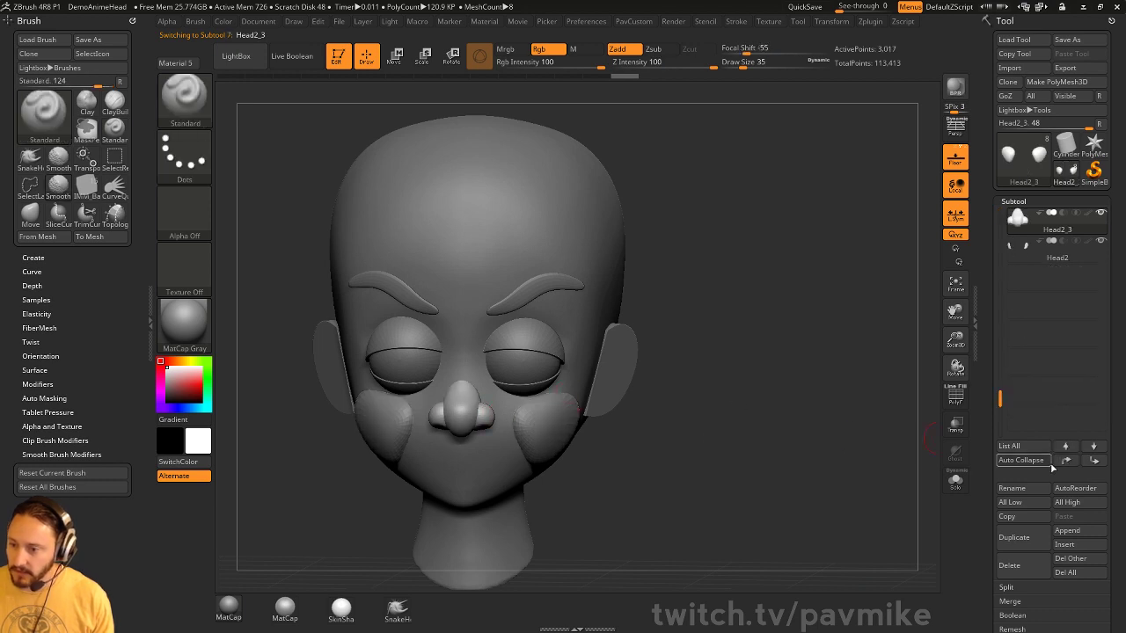
pyautogui.keyDown('alt'); pyautogui.click(524, 343); pyautogui.keyUp('alt')
pyautogui.keyDown('alt'); pyautogui.click(524, 380); pyautogui.keyUp('alt')
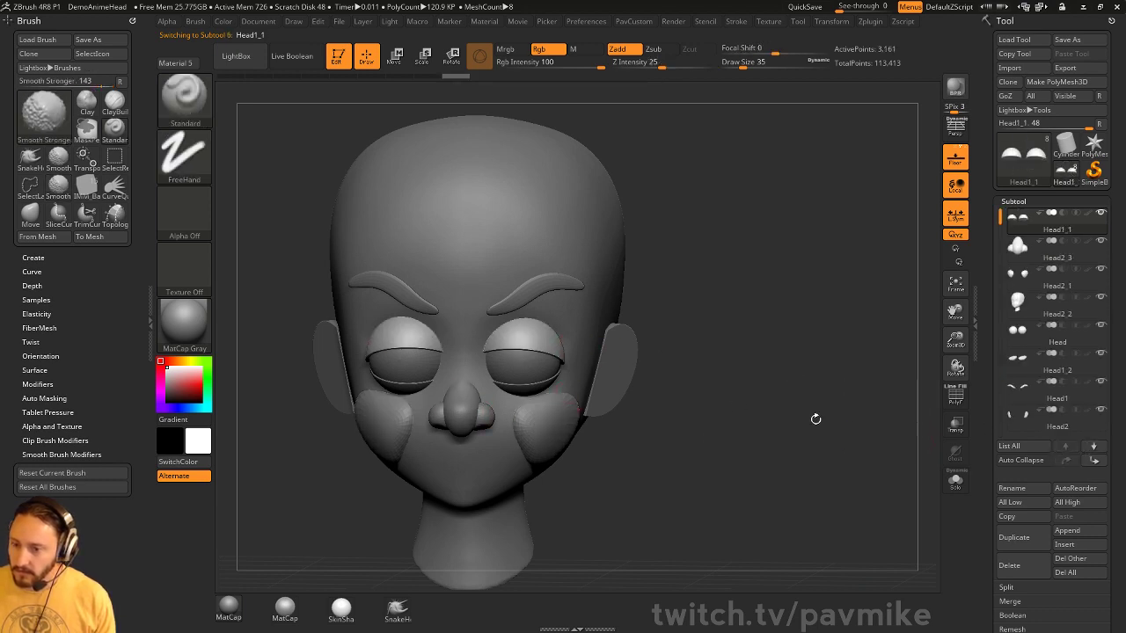
pyautogui.moveTo(924, 431); pyautogui.dragTo(845, 422)
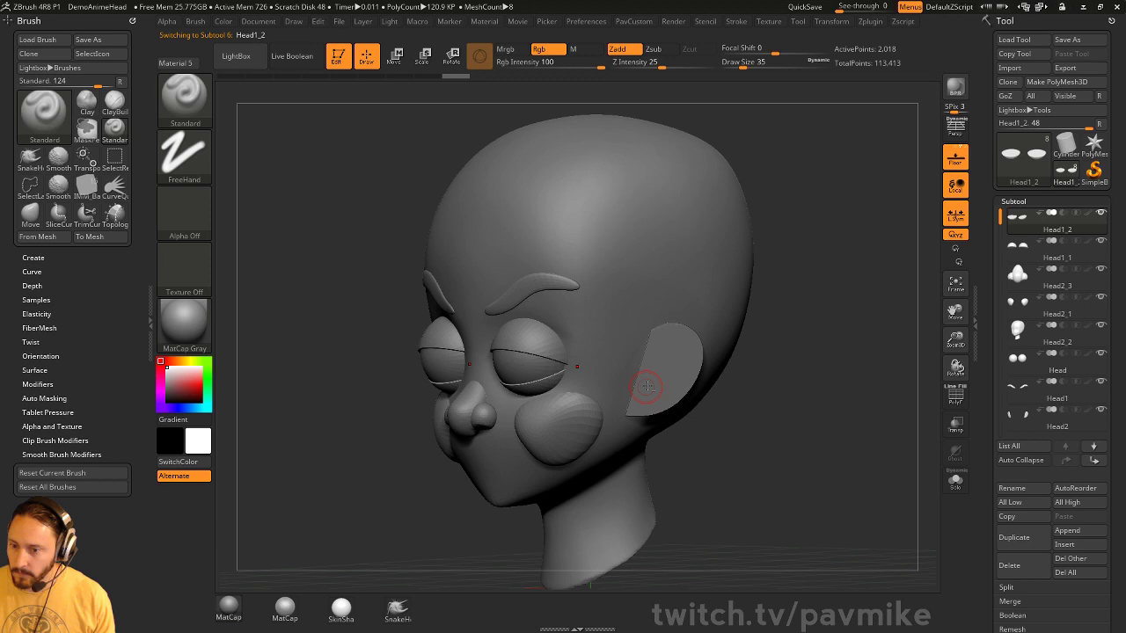
pyautogui.keyDown('alt'); pyautogui.click(673, 369); pyautogui.keyUp('alt')
# Merge the ears, eyelids, nose, cheeks and head into one subtool and remesh it with DynaMesh at resolution 256
pyautogui.press('e')
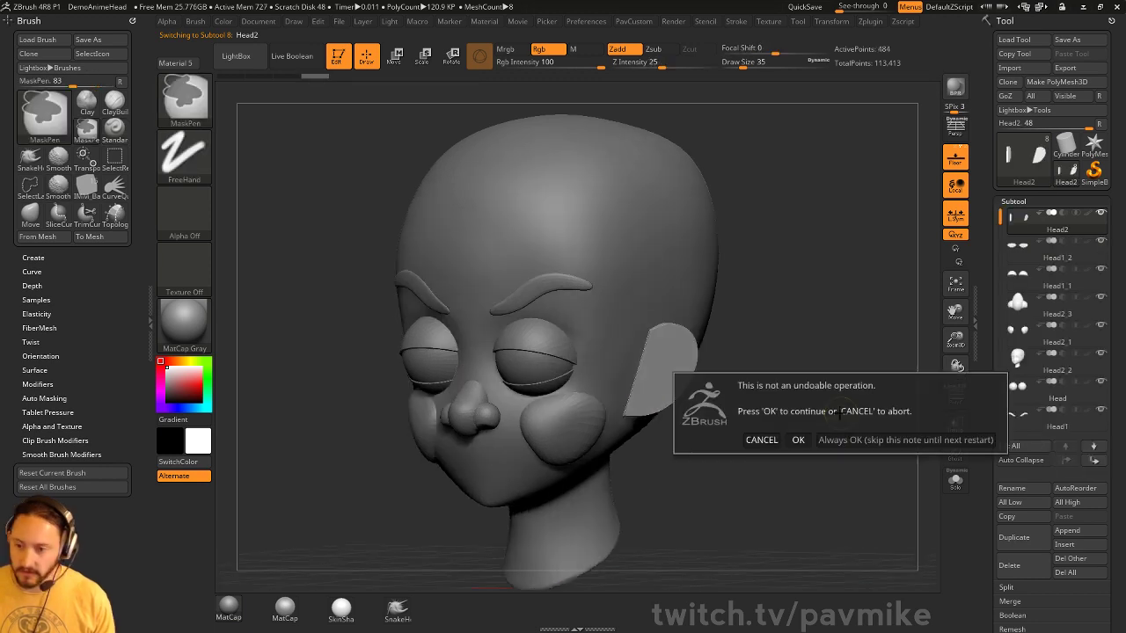
pyautogui.click(845, 435)
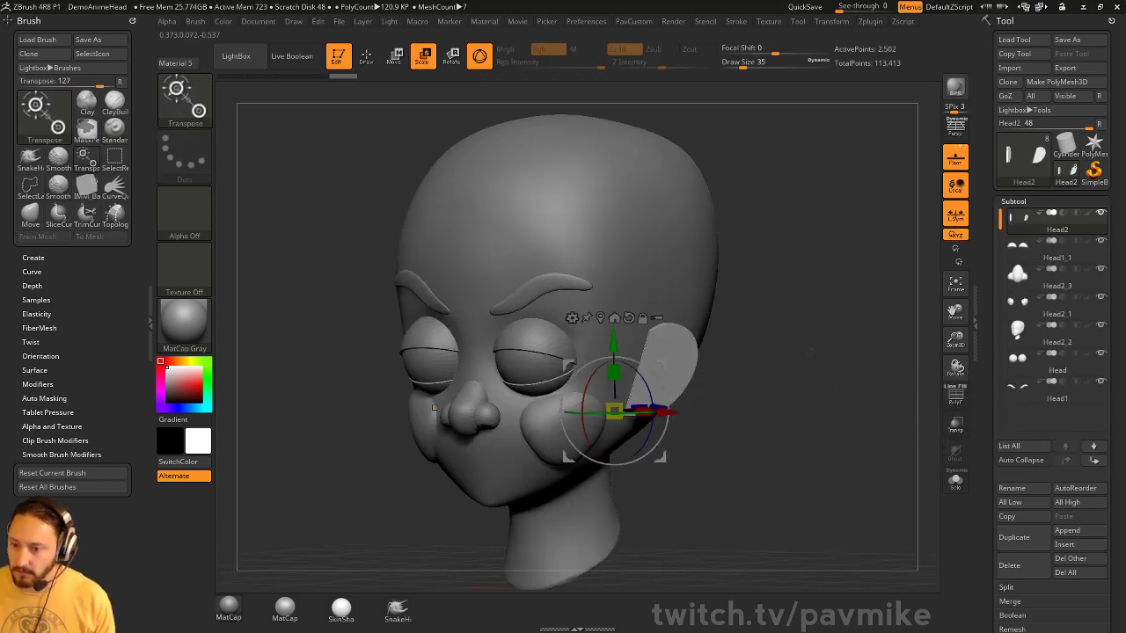
pyautogui.moveTo(812, 350); pyautogui.dragTo(835, 371)
pyautogui.hotkey('ctrl', 'z')
pyautogui.hotkey('ctrl', 'z')
pyautogui.hotkey('ctrl', 'z')
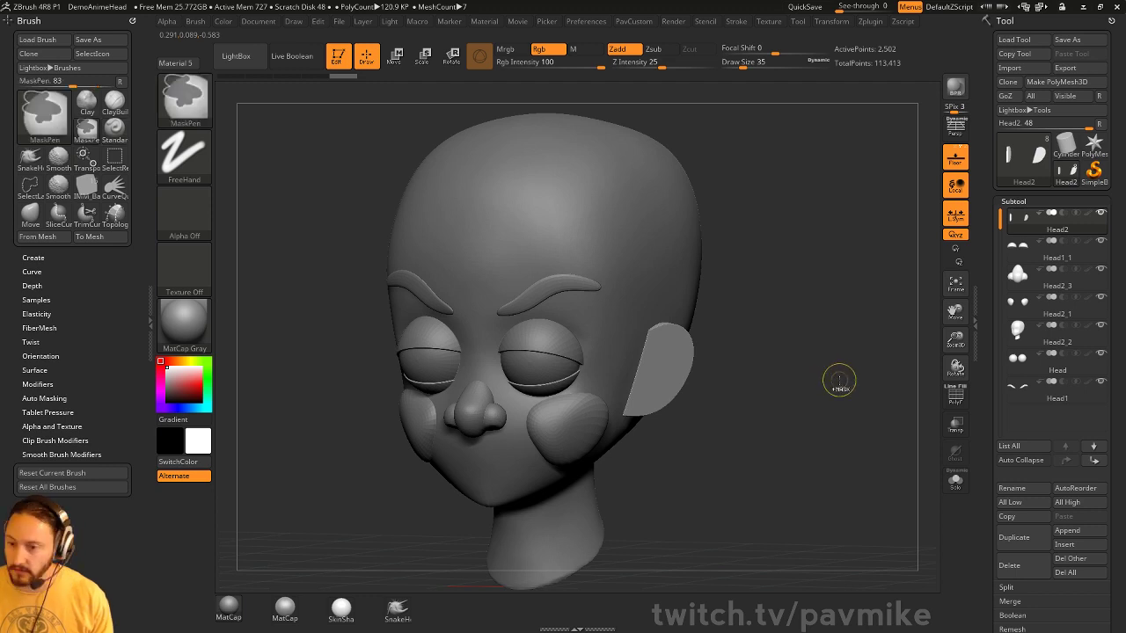
pyautogui.hotkey('ctrl', 'z')
pyautogui.hotkey('ctrl', 'z')
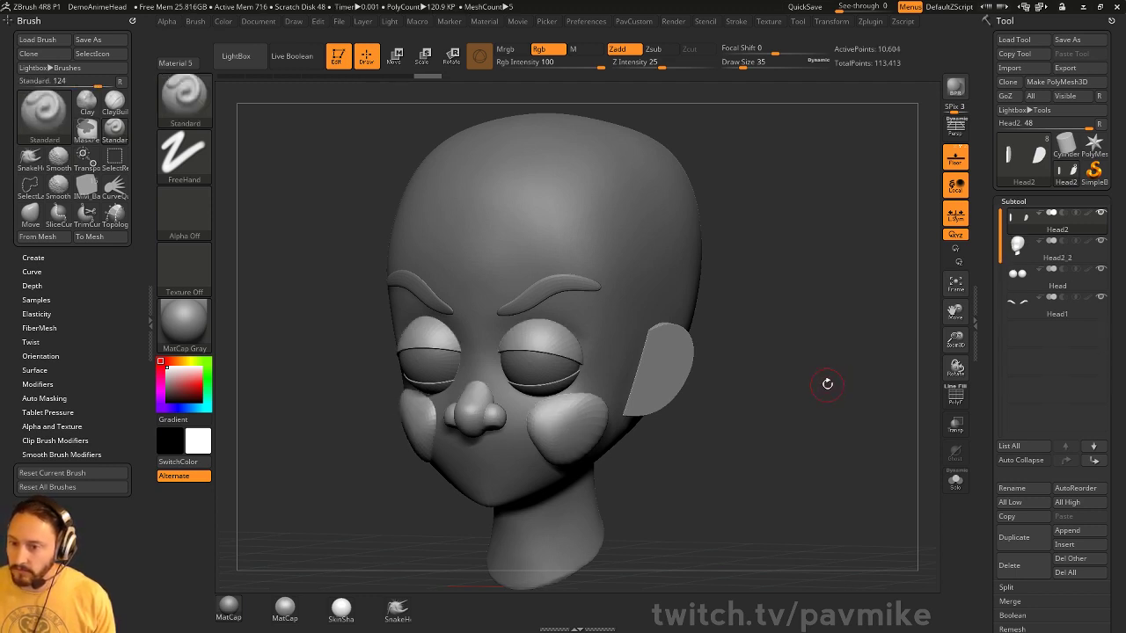
pyautogui.hotkey('ctrl', 'z')
pyautogui.hotkey('ctrl', 'z')
pyautogui.press('space')
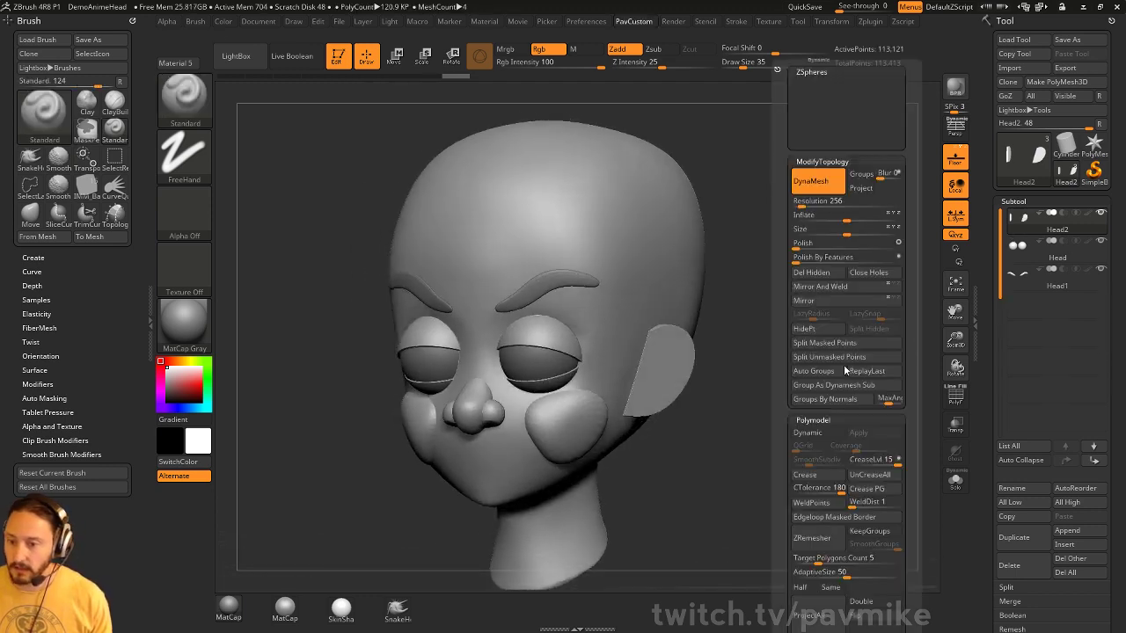
pyautogui.click(829, 190)
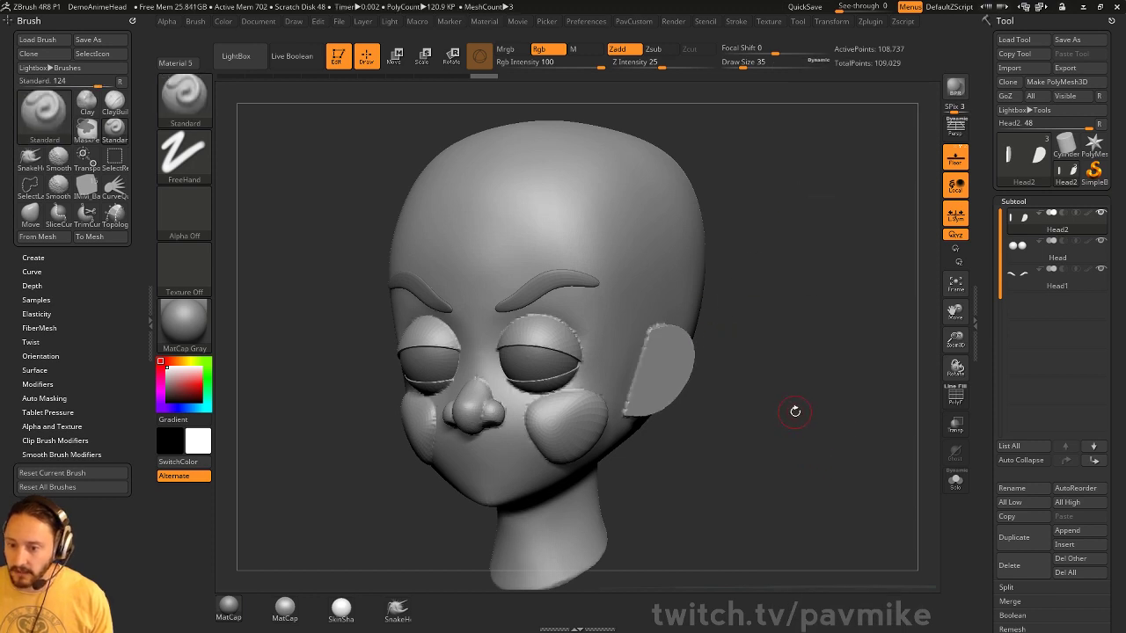
# Smooth the seams where the ears, eyelids, cheeks and nose join the head
pyautogui.press('shift')
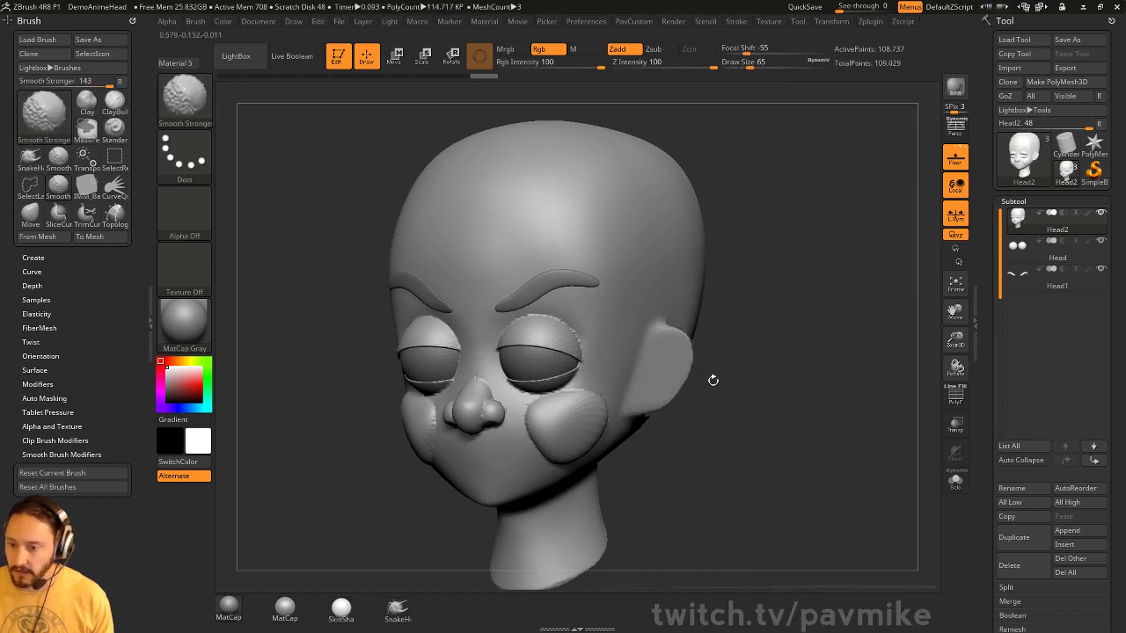
pyautogui.keyDown('shift'); pyautogui.moveTo(713, 380); pyautogui.dragTo(577, 326); pyautogui.keyUp('shift')
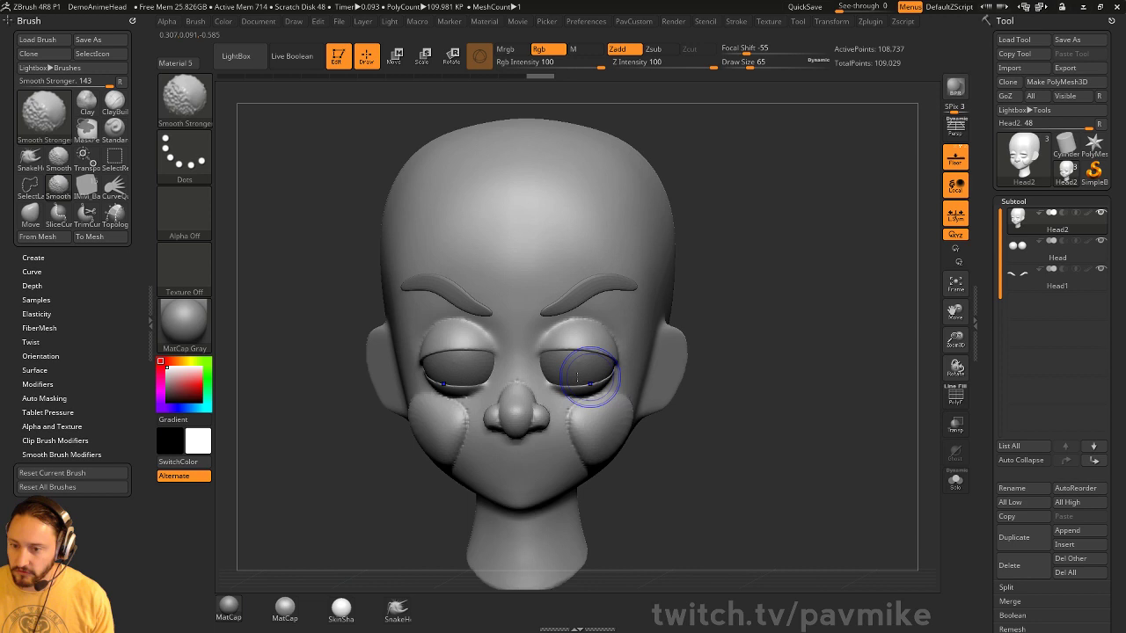
pyautogui.moveTo(581, 453); pyautogui.dragTo(659, 432)
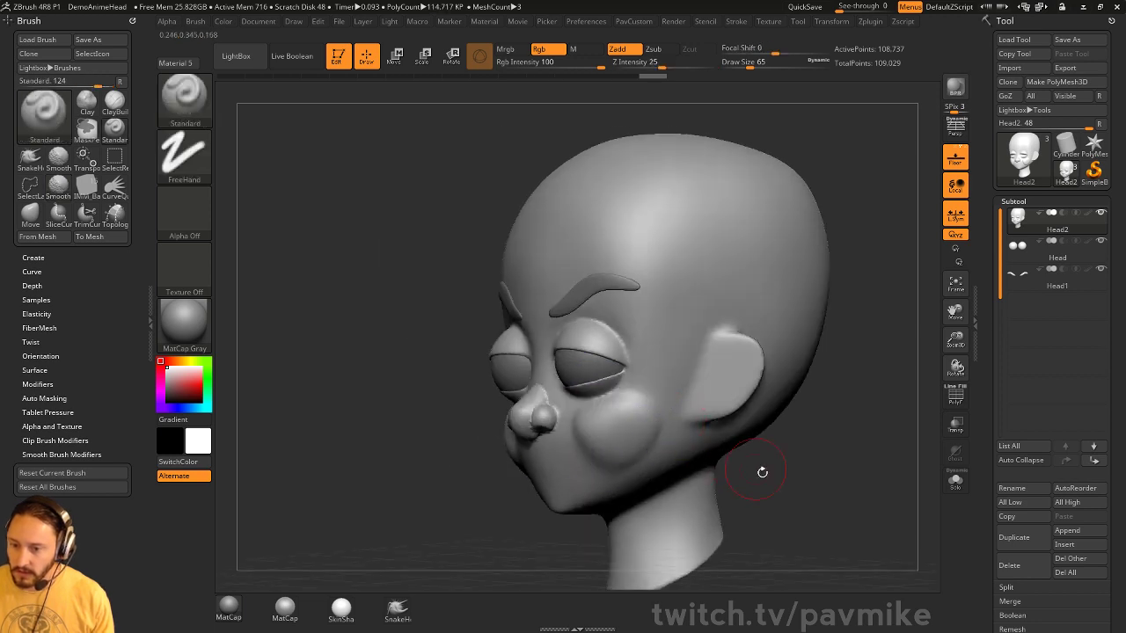
pyautogui.moveTo(762, 472); pyautogui.dragTo(503, 452)
pyautogui.press('shift')
pyautogui.moveTo(852, 299); pyautogui.dragTo(471, 356)
pyautogui.press('shift')
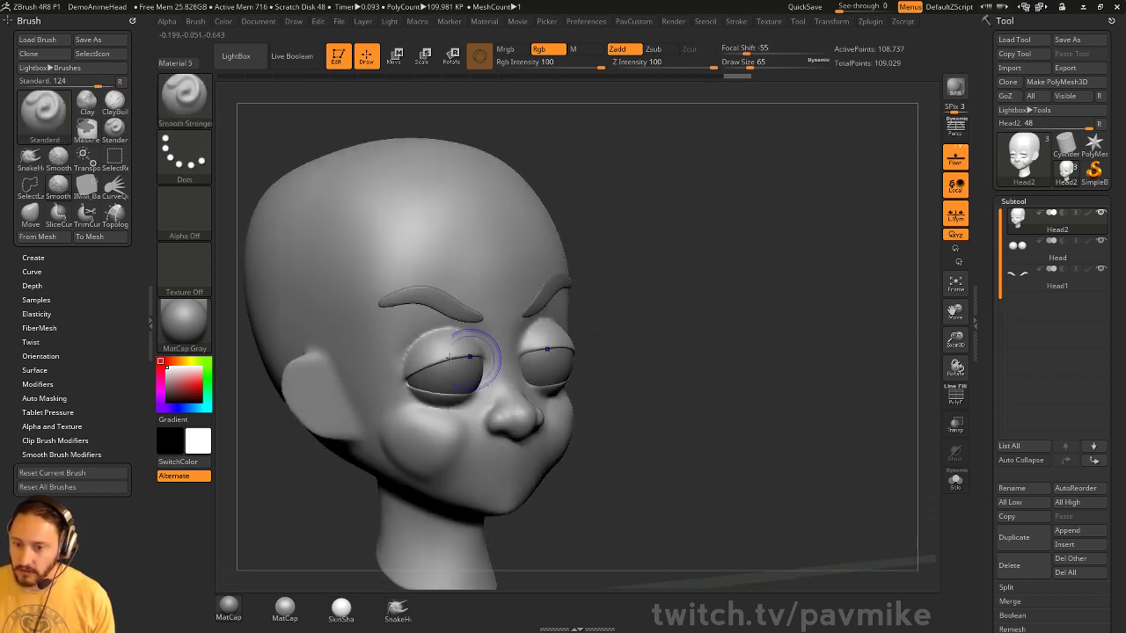
pyautogui.moveTo(816, 314); pyautogui.dragTo(505, 391)
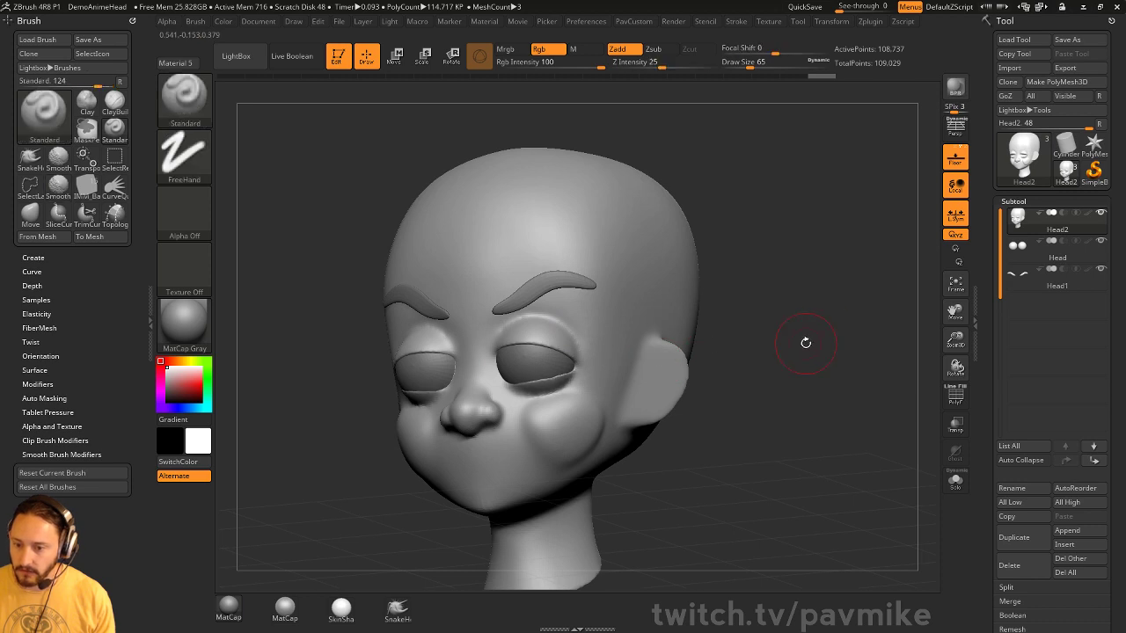
pyautogui.moveTo(805, 343); pyautogui.dragTo(757, 382)
pyautogui.moveTo(779, 336)
pyautogui.mouseDown()
pyautogui.moveTo(648, 424)
pyautogui.moveTo(527, 445)
pyautogui.mouseUp()
# Reshape the jaw and lower cheeks with the MoveAccu brush
pyautogui.press('b')
pyautogui.press('m')
pyautogui.press('a')
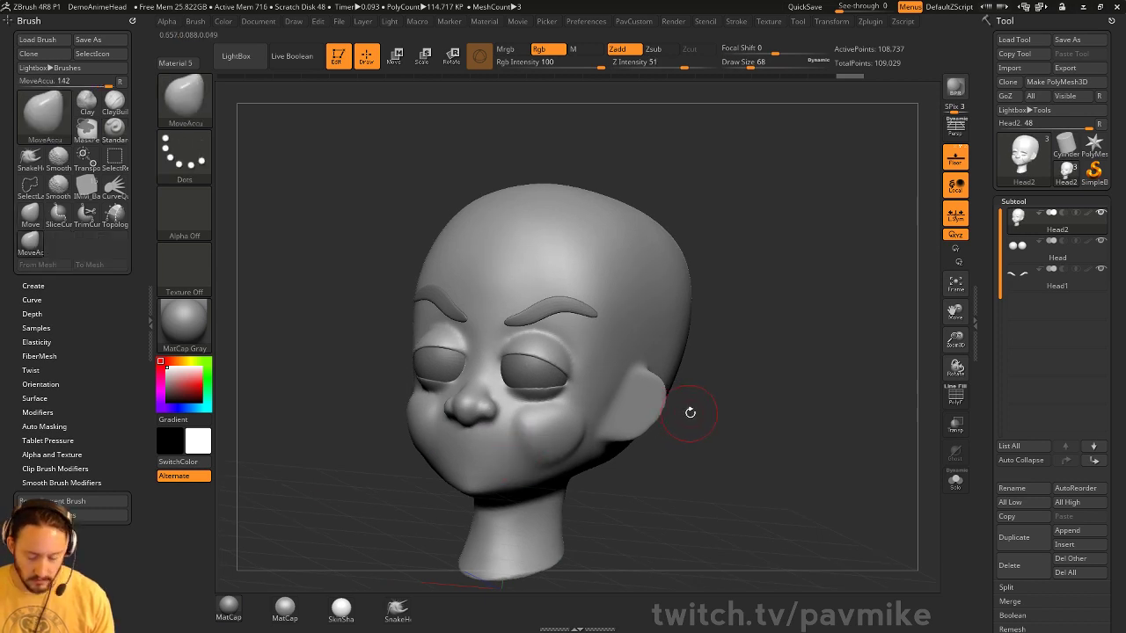
pyautogui.moveTo(688, 410)
pyautogui.mouseDown()
pyautogui.moveTo(522, 453)
pyautogui.moveTo(507, 466)
pyautogui.moveTo(507, 490)
pyautogui.mouseUp()
pyautogui.moveTo(417, 434); pyautogui.dragTo(475, 435)
# Carve dimples at the mouth corners with the Standard brush at a draw size of 18
pyautogui.press('b')
pyautogui.press('s')
pyautogui.press('t')
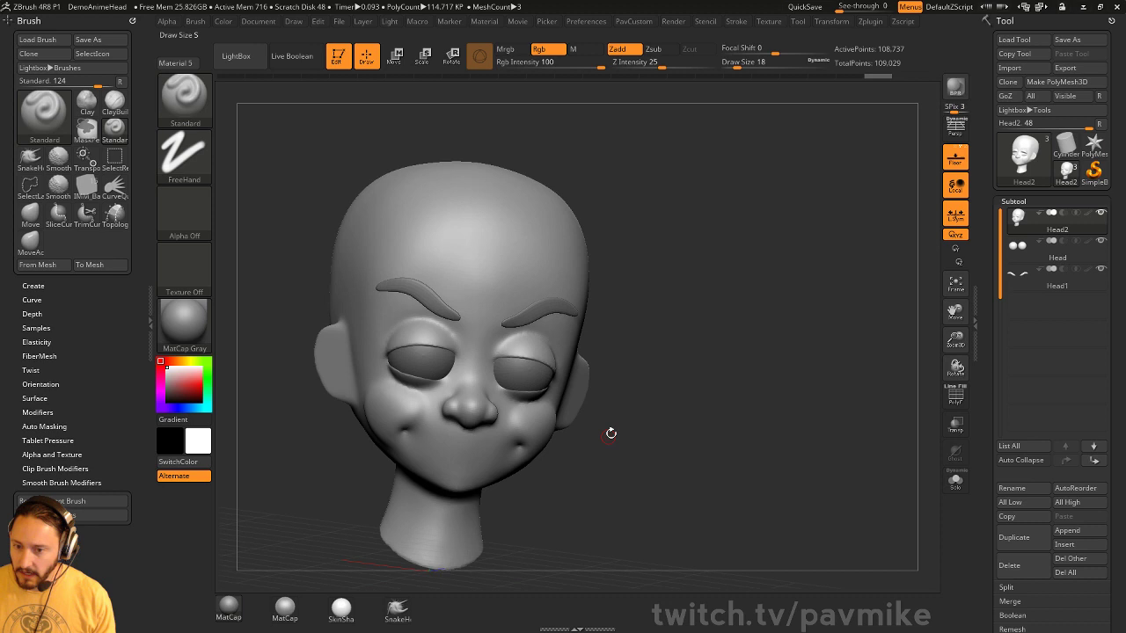
# Try carving a smiling mouth line between the dimples with the Standard brush and remove it again
pyautogui.moveTo(610, 432)
pyautogui.keyDown('alt'); pyautogui.mouseDown()
pyautogui.moveTo(423, 455)
pyautogui.moveTo(479, 458)
pyautogui.mouseUp(); pyautogui.keyUp('alt')
pyautogui.moveTo(686, 440); pyautogui.dragTo(616, 444)
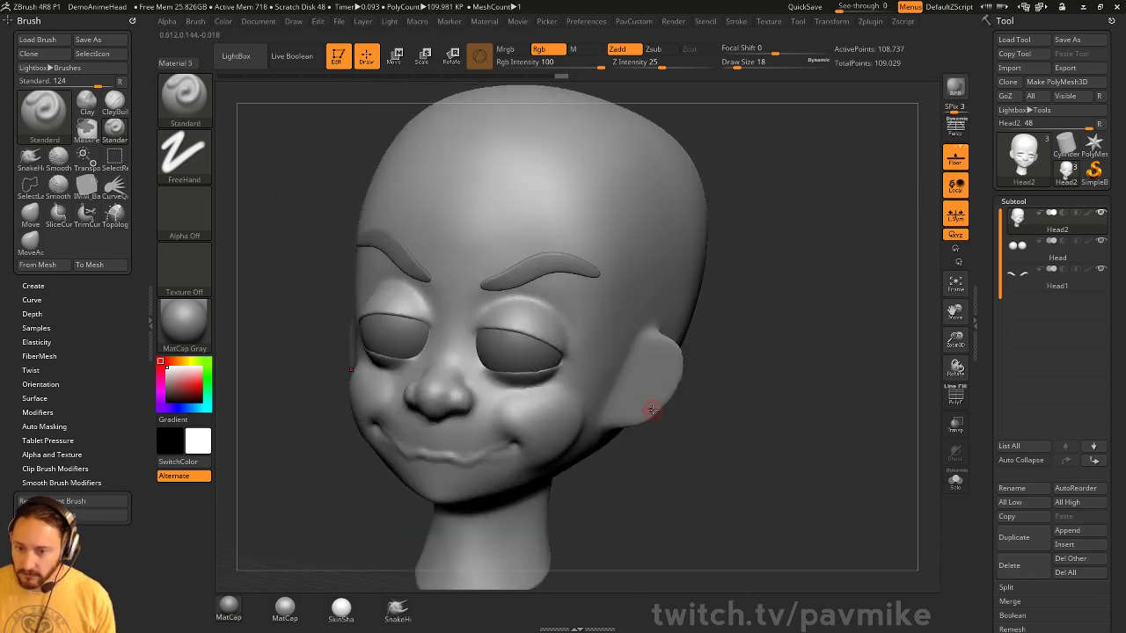
pyautogui.keyDown('shift'); pyautogui.moveTo(387, 440); pyautogui.dragTo(475, 458); pyautogui.keyUp('shift')
pyautogui.moveTo(704, 419)
pyautogui.mouseDown()
pyautogui.moveTo(763, 419)
pyautogui.moveTo(633, 423)
pyautogui.mouseUp()
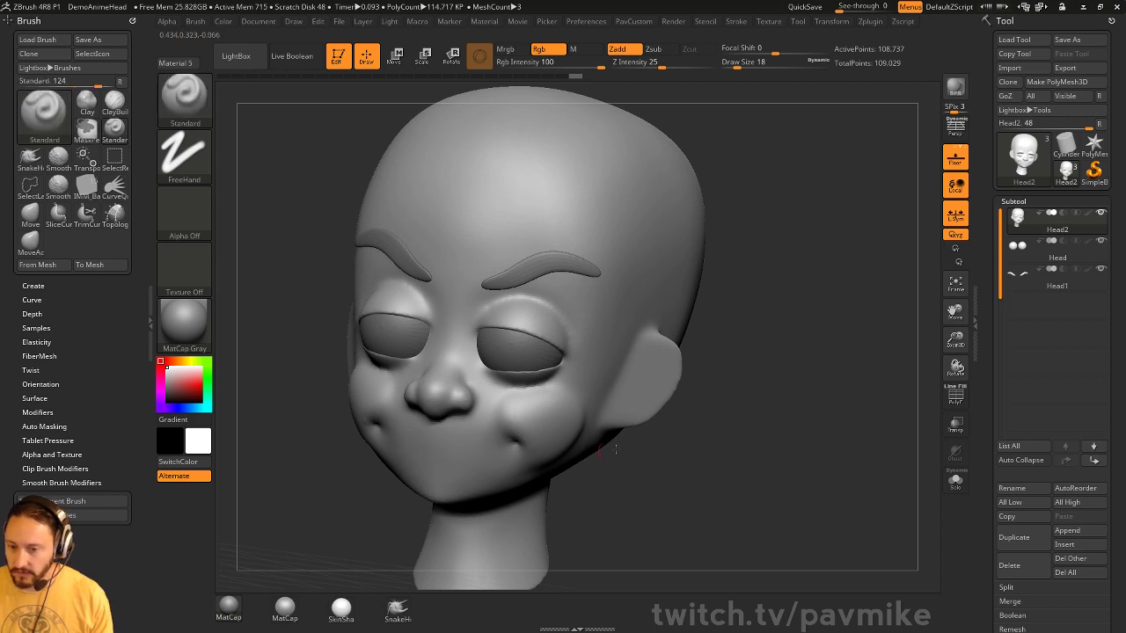
# Refine the cheeks and the bridge of the nose with the Move brush at a draw size of 120
pyautogui.moveTo(738, 431)
pyautogui.mouseDown()
pyautogui.moveTo(696, 432)
pyautogui.moveTo(766, 431)
pyautogui.mouseUp()
pyautogui.keyDown('shift'); pyautogui.moveTo(583, 415); pyautogui.dragTo(762, 400); pyautogui.keyUp('shift')
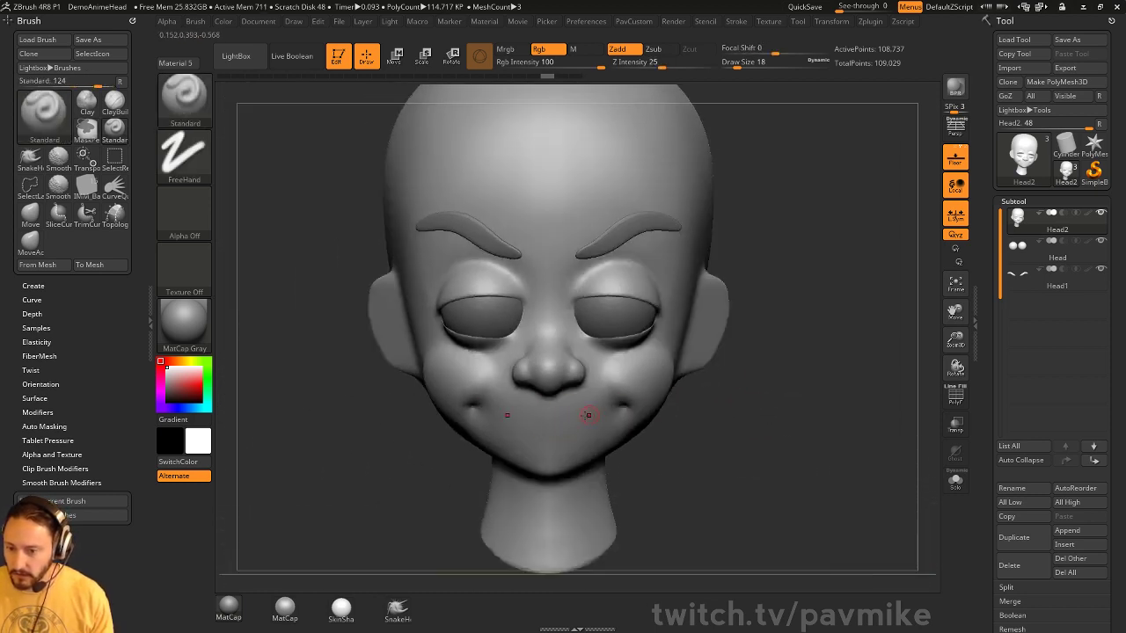
pyautogui.moveTo(739, 422); pyautogui.dragTo(673, 407)
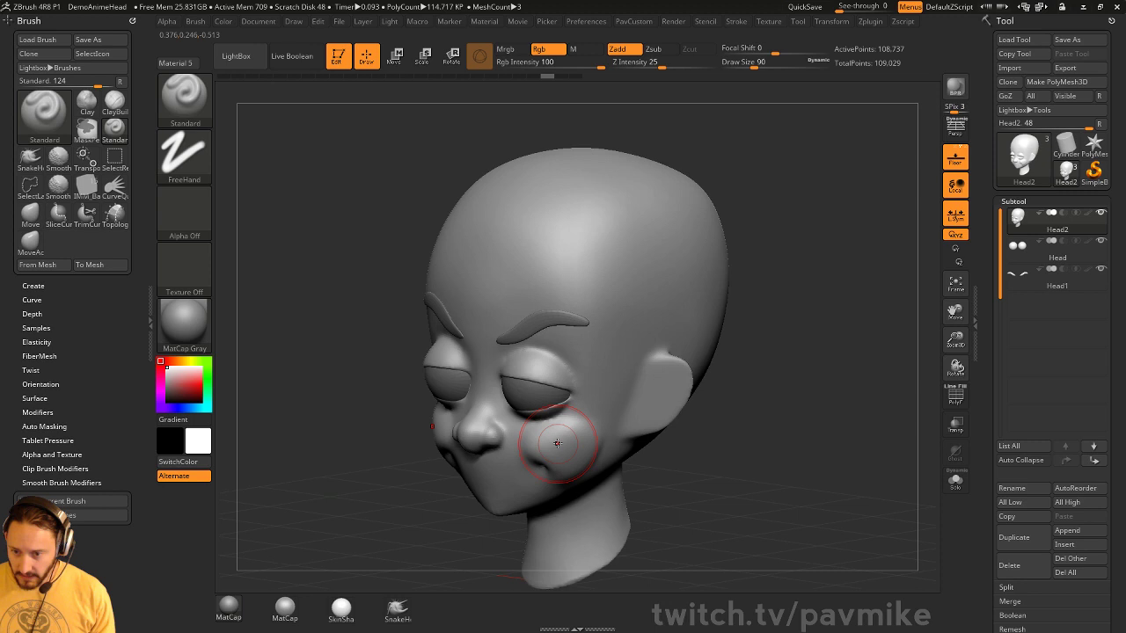
pyautogui.press('b')
pyautogui.press('m')
pyautogui.press('v')
pyautogui.moveTo(669, 413)
pyautogui.mouseDown()
pyautogui.moveTo(726, 410)
pyautogui.moveTo(573, 426)
pyautogui.mouseUp()
pyautogui.moveTo(646, 399); pyautogui.dragTo(496, 404)
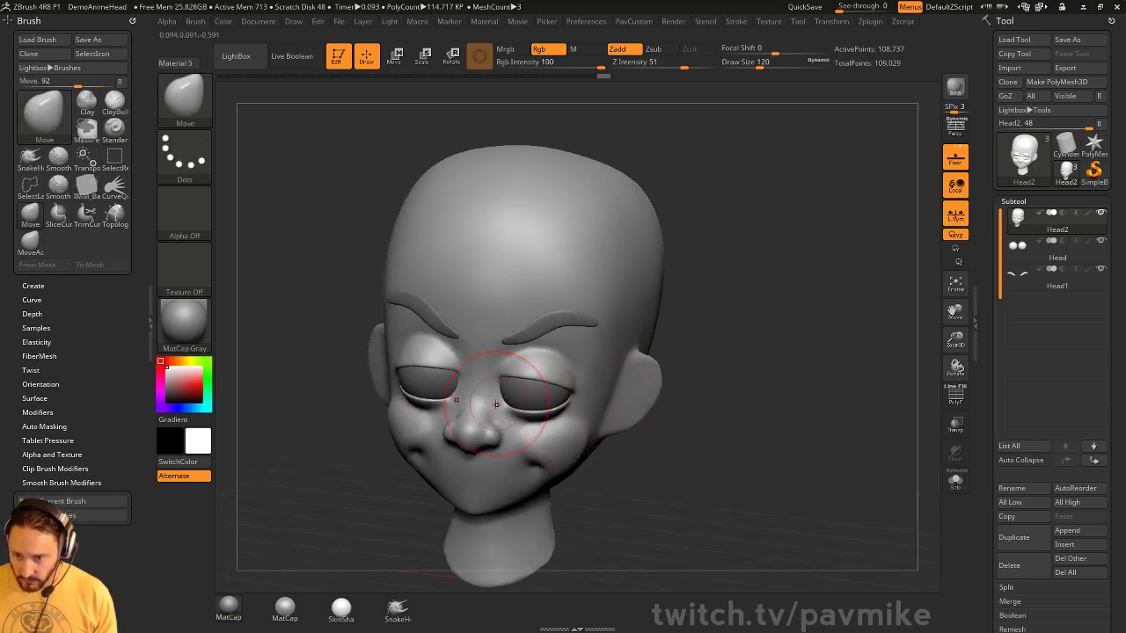
# Try the Pinch brush around the inner eyelids and the bridge of the nose
pyautogui.moveTo(668, 378)
pyautogui.mouseDown()
pyautogui.moveTo(730, 335)
pyautogui.moveTo(716, 326)
pyautogui.moveTo(633, 343)
pyautogui.moveTo(779, 362)
pyautogui.moveTo(812, 378)
pyautogui.mouseUp()
pyautogui.press('b')
pyautogui.press('s')
pyautogui.press('t')
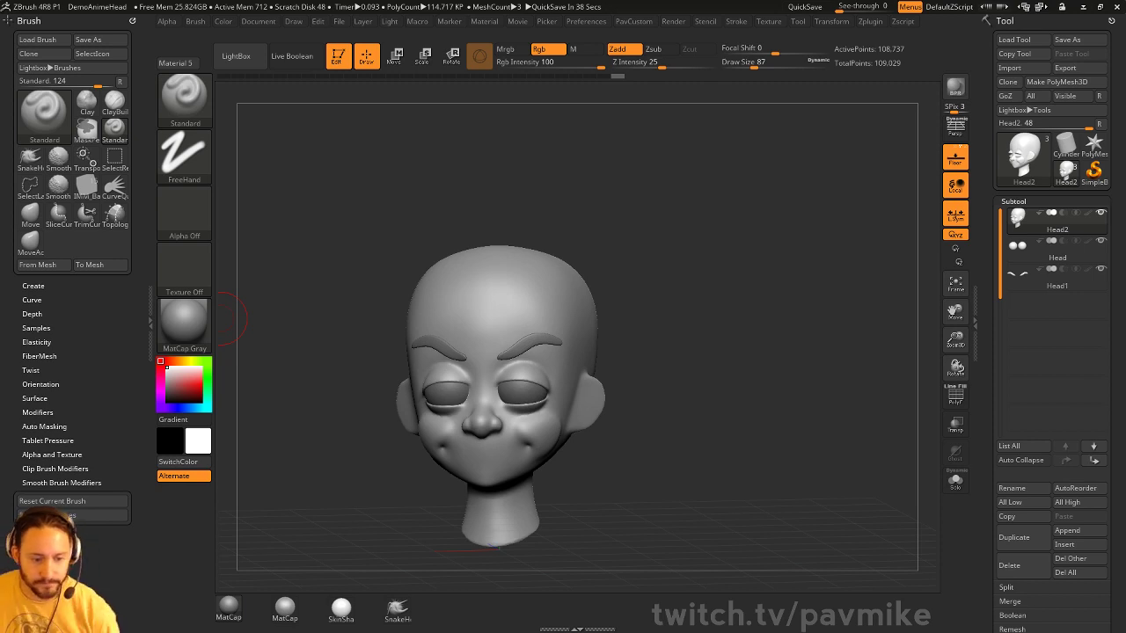
pyautogui.moveTo(713, 221)
pyautogui.mouseDown()
pyautogui.moveTo(754, 216)
pyautogui.moveTo(709, 239)
pyautogui.moveTo(810, 237)
pyautogui.moveTo(727, 237)
pyautogui.moveTo(743, 256)
pyautogui.moveTo(757, 231)
pyautogui.moveTo(809, 254)
pyautogui.moveTo(772, 229)
pyautogui.moveTo(708, 262)
pyautogui.mouseUp()
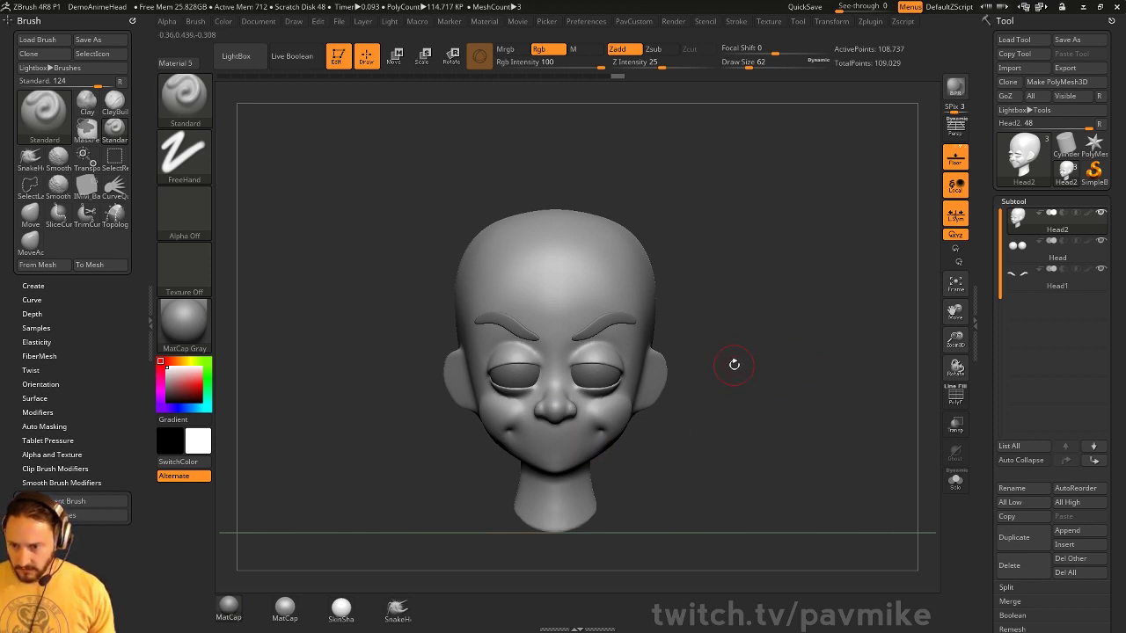
pyautogui.press('b')
pyautogui.press('p')
pyautogui.press('i')
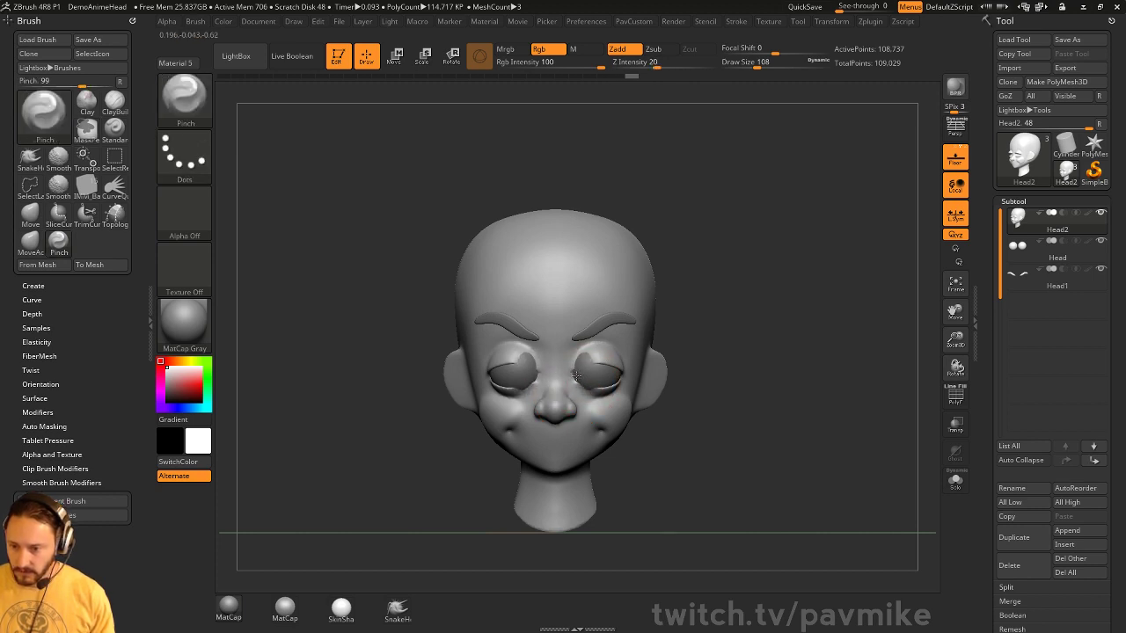
pyautogui.moveTo(683, 344); pyautogui.dragTo(649, 391)
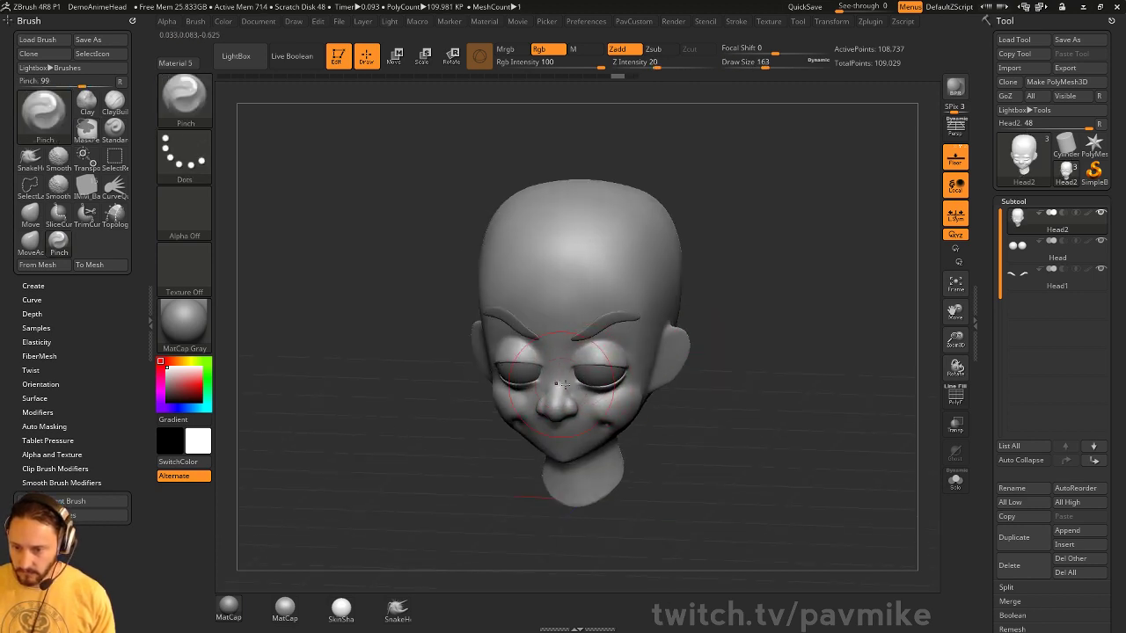
# Adjust the proportions of the face and head with the Move brush, setting the draw size to 101
pyautogui.press('b')
pyautogui.press('m')
pyautogui.press('v')
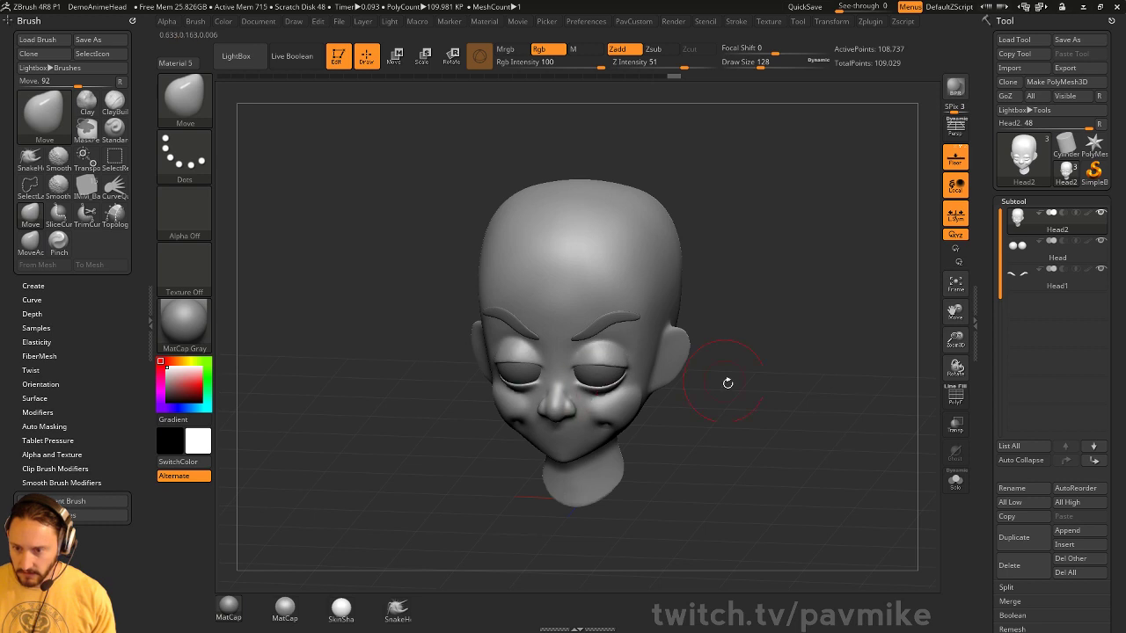
pyautogui.moveTo(728, 383); pyautogui.dragTo(666, 327)
pyautogui.moveTo(825, 346)
pyautogui.keyDown('shift'); pyautogui.mouseDown()
pyautogui.moveTo(741, 364)
pyautogui.moveTo(808, 363)
pyautogui.moveTo(709, 405)
pyautogui.moveTo(700, 320)
pyautogui.moveTo(753, 349)
pyautogui.mouseUp(); pyautogui.keyUp('shift')
pyautogui.press('b')
pyautogui.press('s')
pyautogui.press('t')
pyautogui.press('b')
pyautogui.press('m')
pyautogui.press('v')
pyautogui.press('s')
pyautogui.moveTo(535, 436)
pyautogui.mouseDown()
pyautogui.moveTo(576, 424)
pyautogui.moveTo(578, 452)
pyautogui.mouseUp()
pyautogui.moveTo(593, 249); pyautogui.dragTo(695, 282)
pyautogui.press('[')
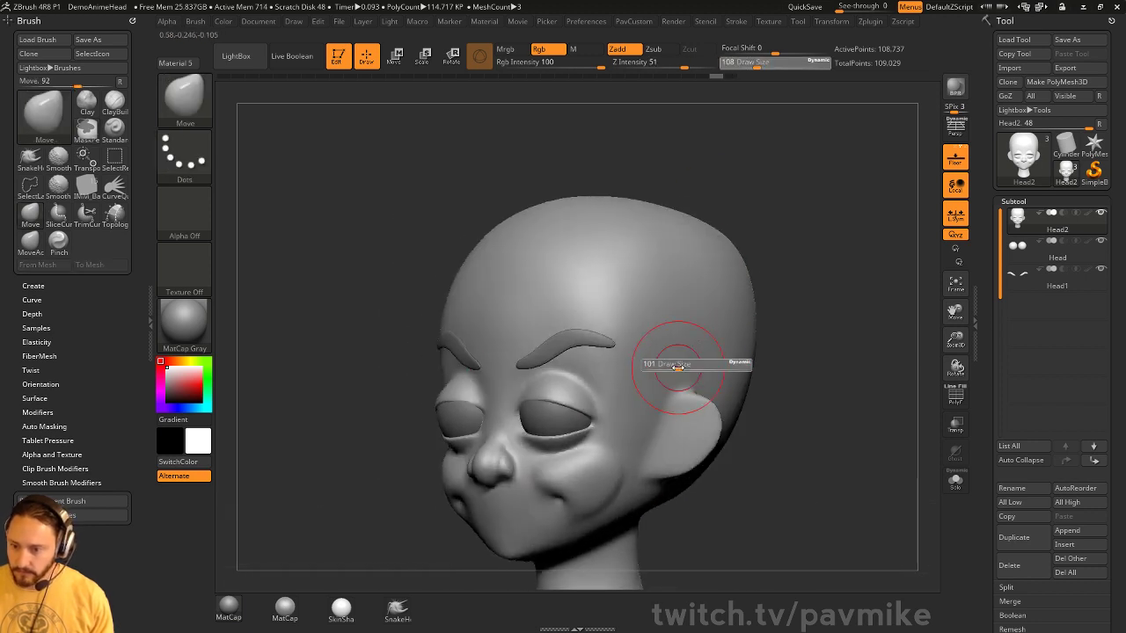
pyautogui.moveTo(691, 365)
pyautogui.mouseDown()
pyautogui.moveTo(722, 374)
pyautogui.moveTo(693, 393)
pyautogui.moveTo(779, 362)
pyautogui.moveTo(615, 390)
pyautogui.mouseUp()
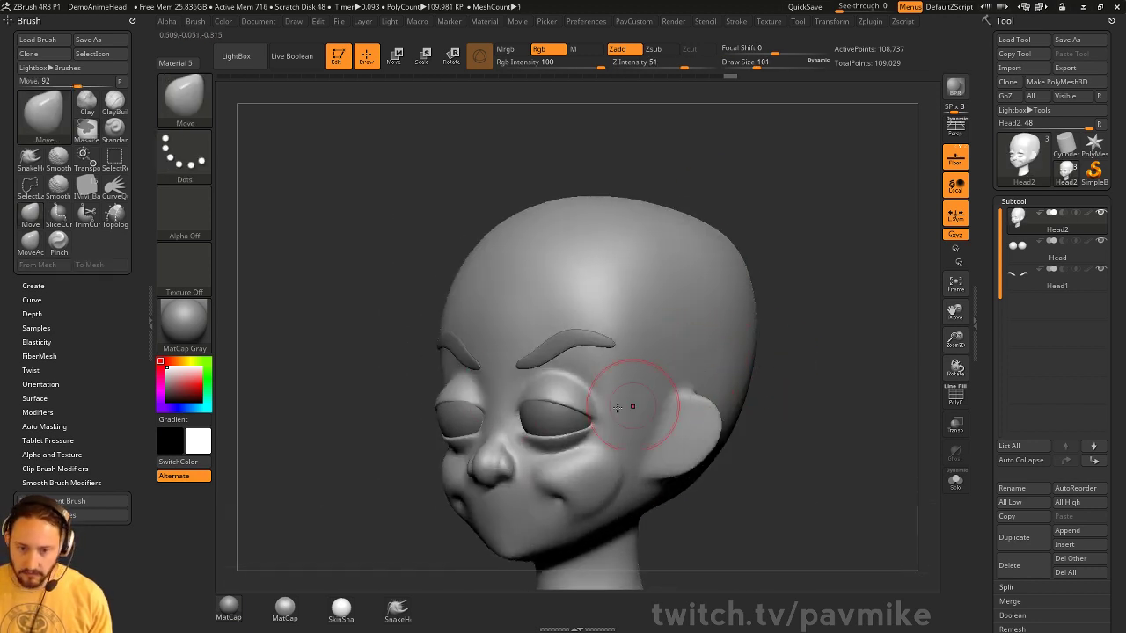
# Open the brush's Curve settings and try pulling the temple with the MoveAccu brush at a draw size of 116
pyautogui.click(32, 299)
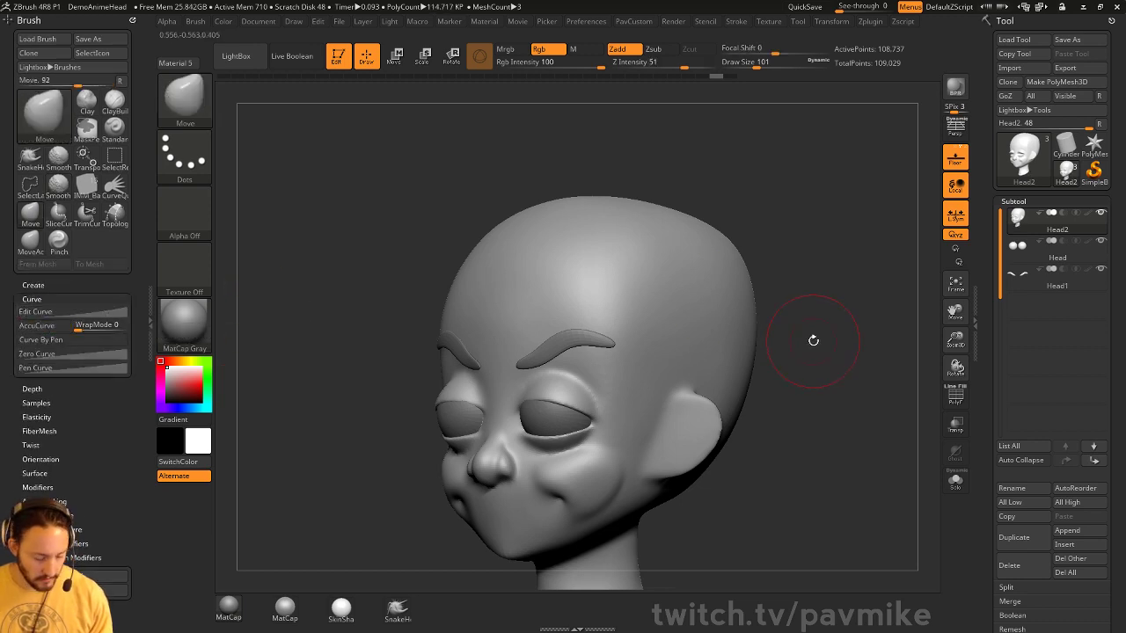
pyautogui.press('m')
pyautogui.moveTo(836, 334)
pyautogui.mouseDown()
pyautogui.moveTo(636, 347)
pyautogui.moveTo(716, 372)
pyautogui.mouseUp()
pyautogui.press(']')
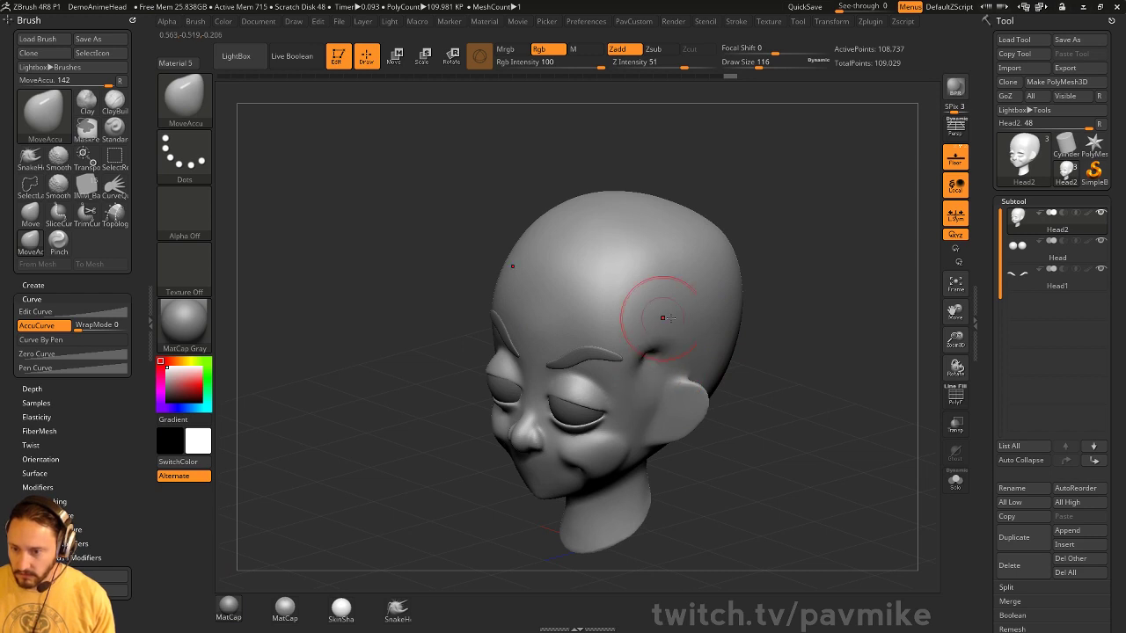
pyautogui.moveTo(642, 326); pyautogui.dragTo(641, 372)
pyautogui.press('ctrl')
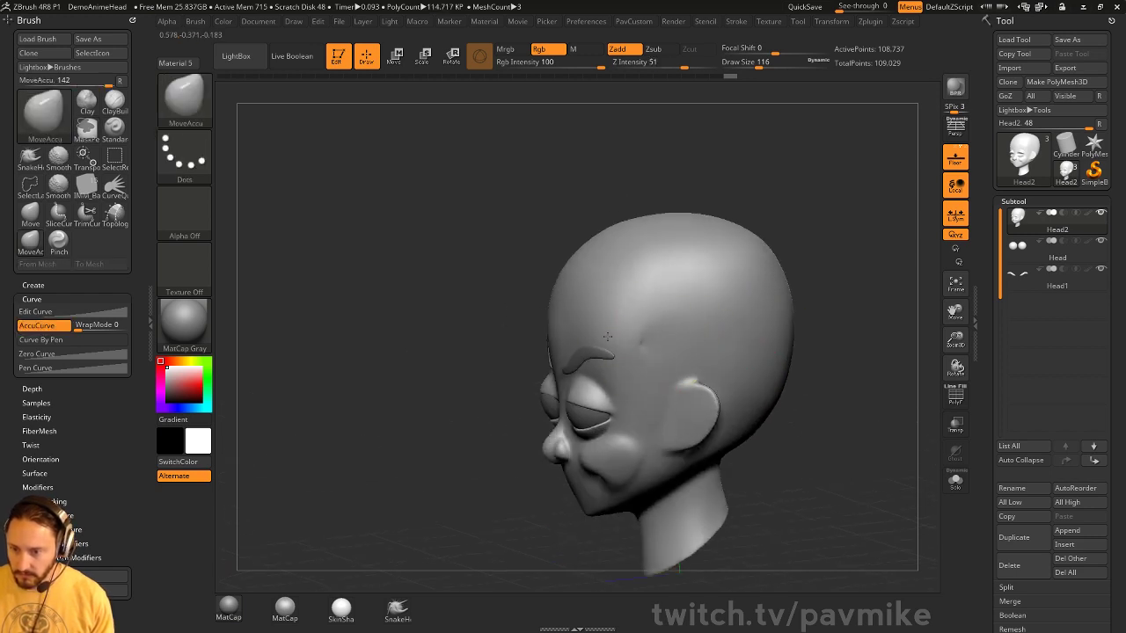
# Fill out the jaw and lower face with the MoveAccu brush at a draw size of 145
pyautogui.press(']')
pyautogui.moveTo(849, 372)
pyautogui.keyDown('shift'); pyautogui.mouseDown()
pyautogui.moveTo(754, 402)
pyautogui.moveTo(692, 341)
pyautogui.mouseUp(); pyautogui.keyUp('shift')
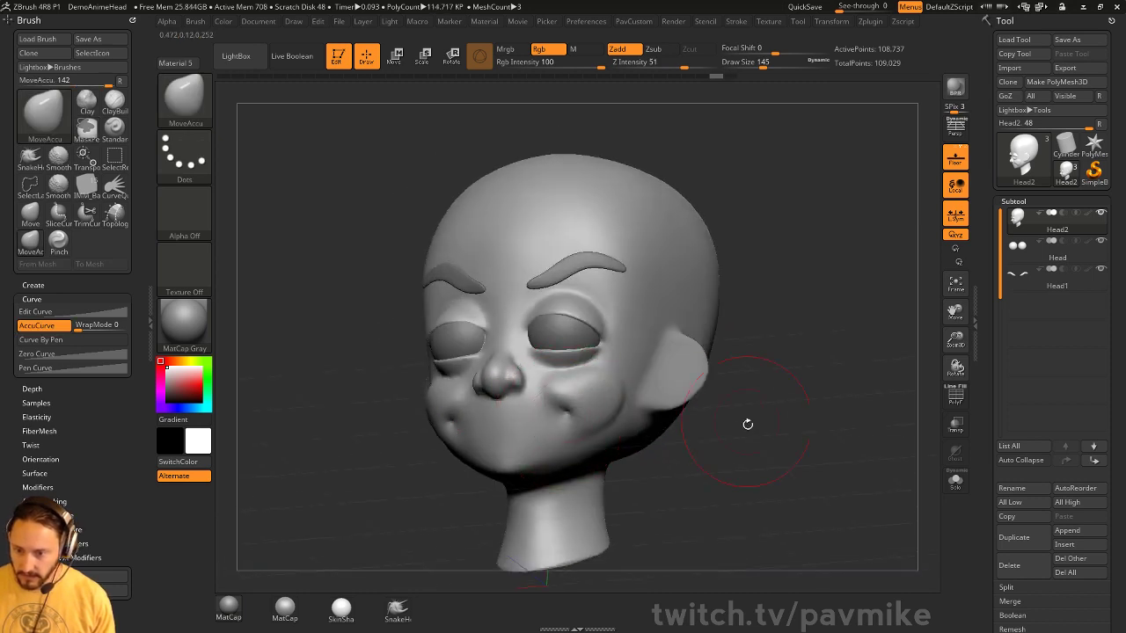
pyautogui.moveTo(746, 423); pyautogui.dragTo(747, 425)
# Carve a smiling mouth line between the dimples with the DamStandard brush at a draw size of 83
pyautogui.press('b')
pyautogui.press('d')
pyautogui.press('s')
pyautogui.press('s')
pyautogui.moveTo(534, 418)
pyautogui.mouseDown()
pyautogui.moveTo(479, 441)
pyautogui.moveTo(469, 433)
pyautogui.moveTo(514, 458)
pyautogui.moveTo(598, 429)
pyautogui.moveTo(466, 434)
pyautogui.moveTo(499, 455)
pyautogui.moveTo(610, 443)
pyautogui.moveTo(484, 434)
pyautogui.moveTo(513, 447)
pyautogui.moveTo(673, 435)
pyautogui.moveTo(519, 446)
pyautogui.mouseUp()
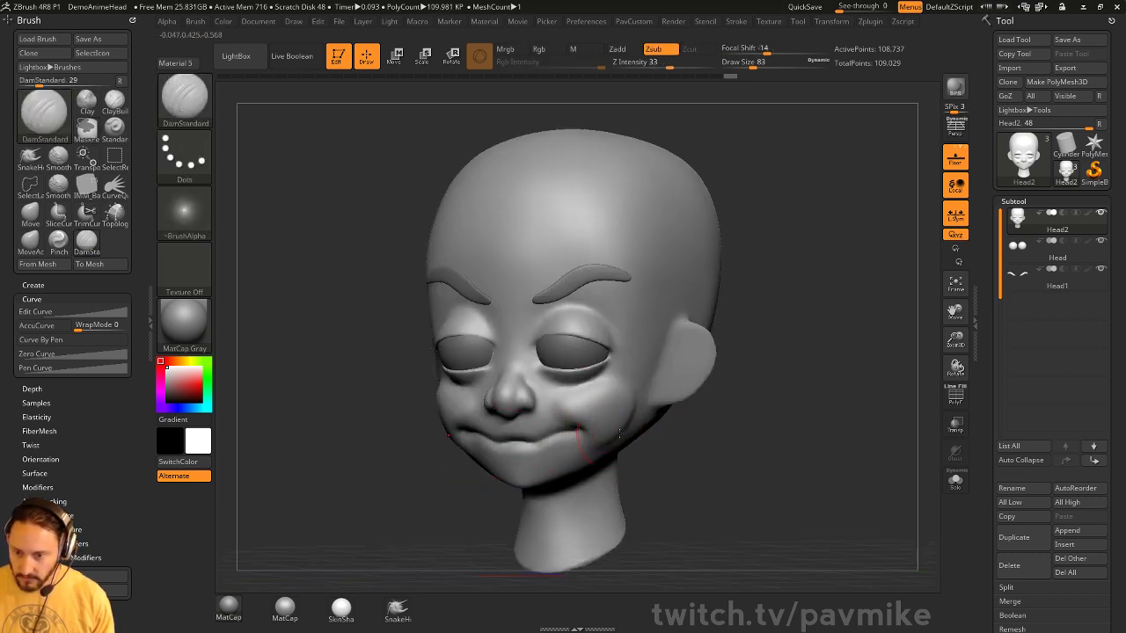
pyautogui.moveTo(691, 444)
pyautogui.mouseDown()
pyautogui.moveTo(804, 417)
pyautogui.moveTo(783, 393)
pyautogui.moveTo(761, 405)
pyautogui.mouseUp()
pyautogui.press('ctrl')
pyautogui.moveTo(762, 355)
pyautogui.mouseDown()
pyautogui.moveTo(792, 369)
pyautogui.moveTo(755, 390)
pyautogui.moveTo(555, 341)
pyautogui.mouseUp()
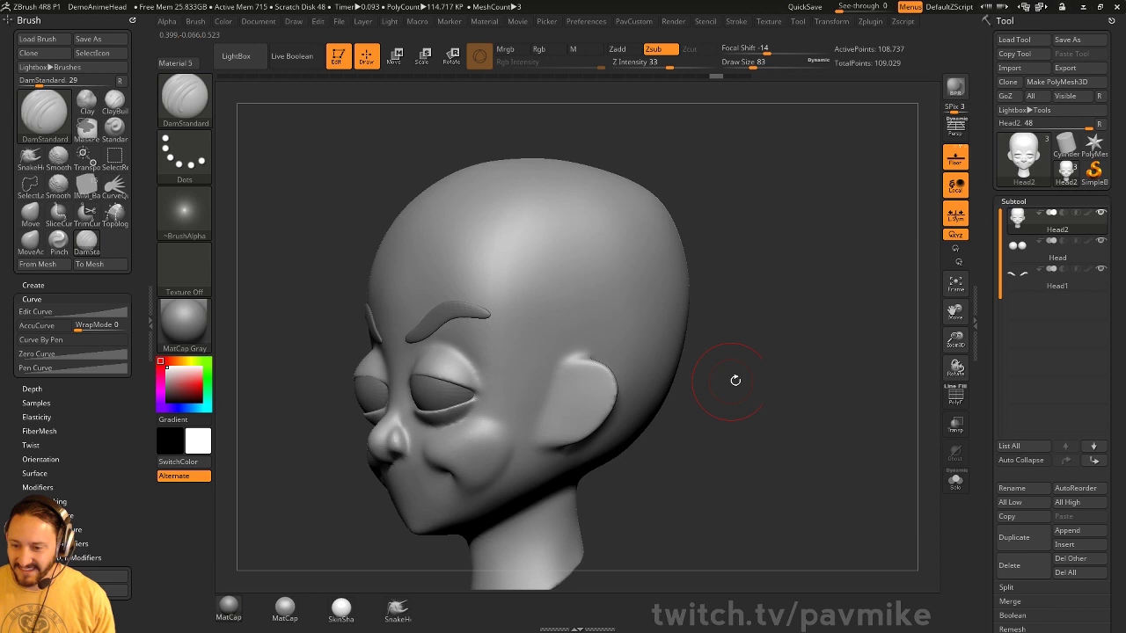
pyautogui.keyDown('shift'); pyautogui.moveTo(735, 380); pyautogui.dragTo(792, 369); pyautogui.keyUp('shift')
pyautogui.hotkey('ctrl', 'shift')
pyautogui.hotkey('ctrl', 'shift', 'b')
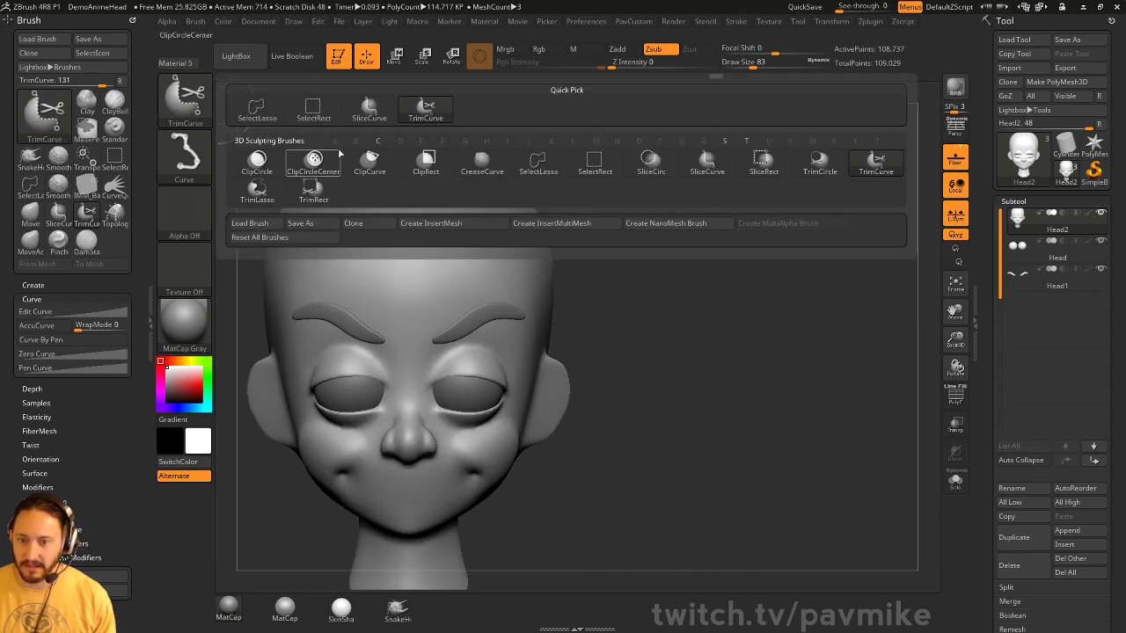
pyautogui.keyDown('alt'); pyautogui.moveTo(650, 346); pyautogui.dragTo(678, 347); pyautogui.keyUp('alt')
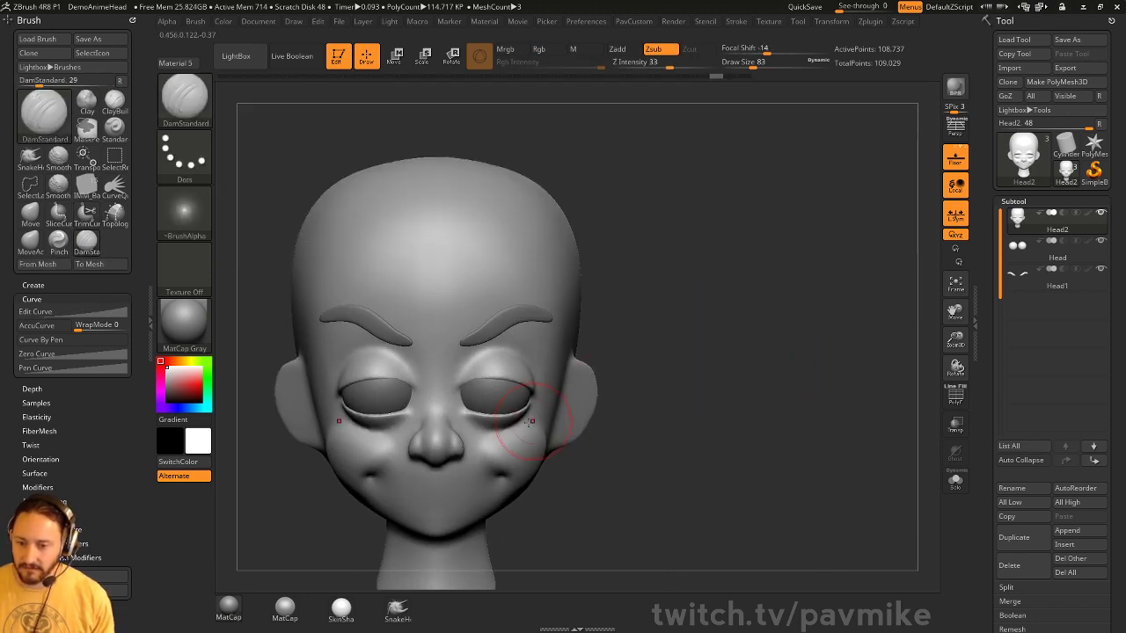
pyautogui.keyDown('alt'); pyautogui.moveTo(674, 255); pyautogui.dragTo(679, 295); pyautogui.keyUp('alt')
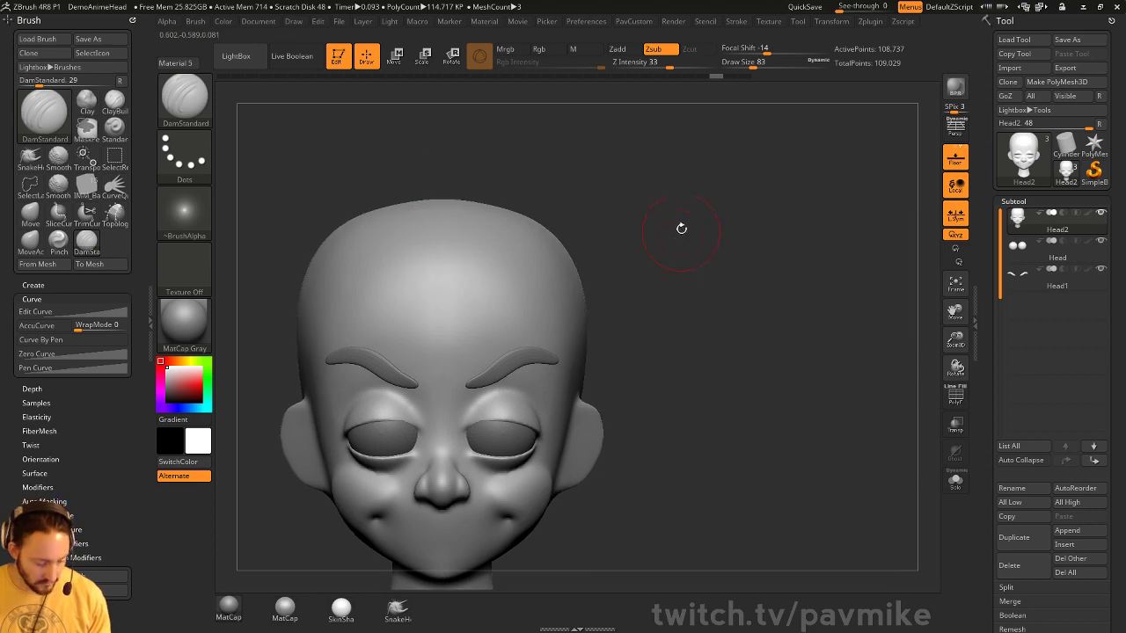
# Try stamping the Nose01 shape onto the back of the head with the Chisel3D brush
pyautogui.press('b')
pyautogui.press('c')
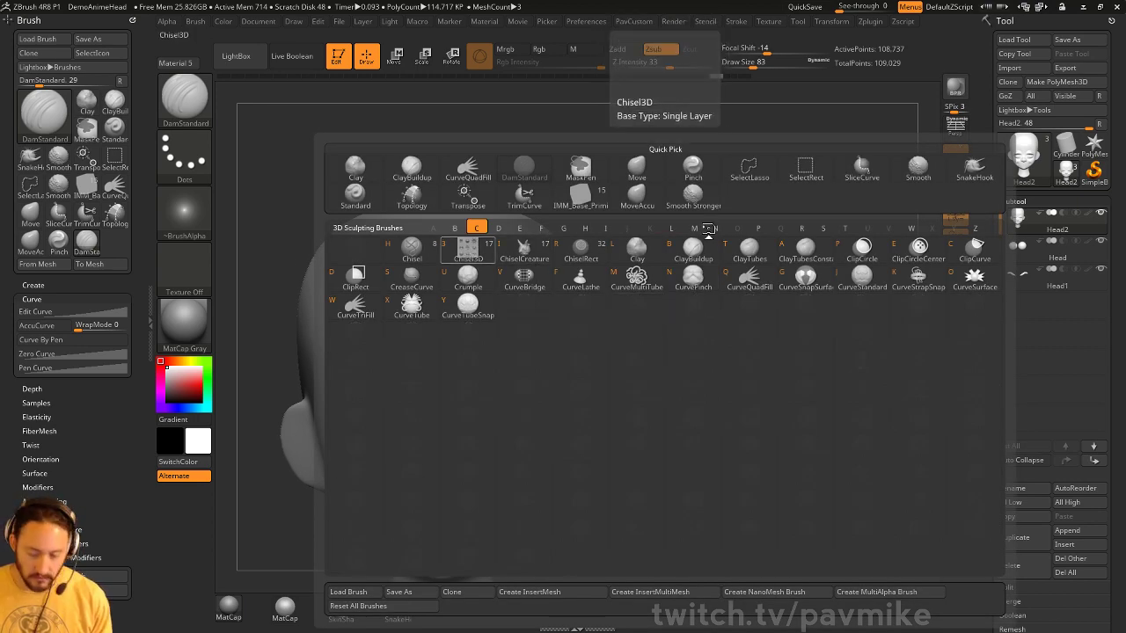
pyautogui.press('3')
pyautogui.press('m')
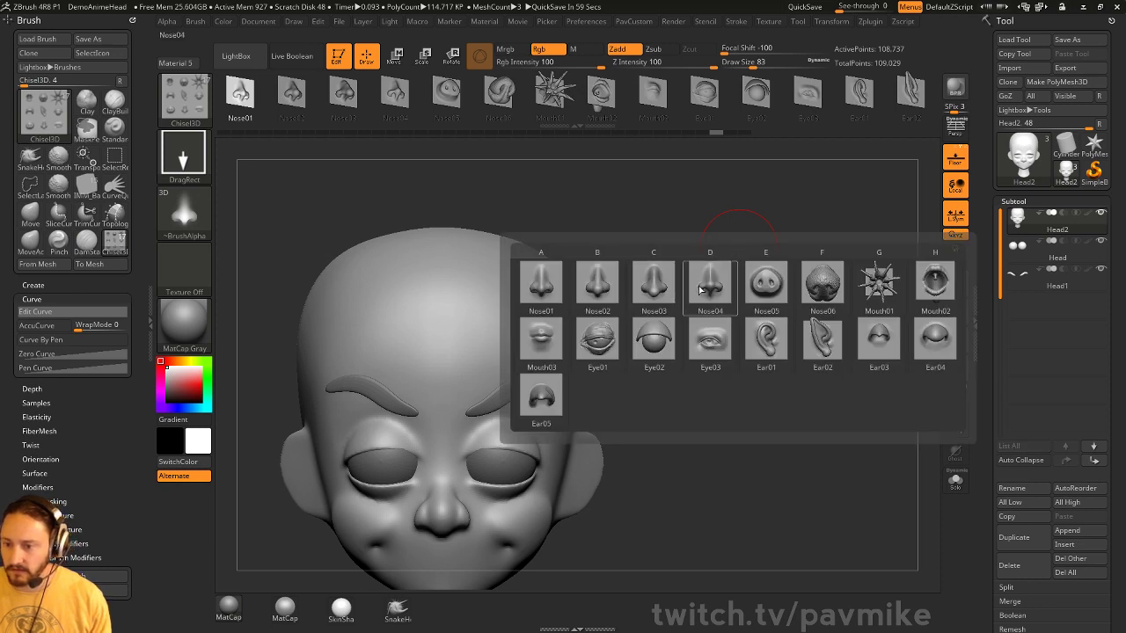
pyautogui.click(557, 287)
pyautogui.moveTo(566, 251); pyautogui.dragTo(570, 411)
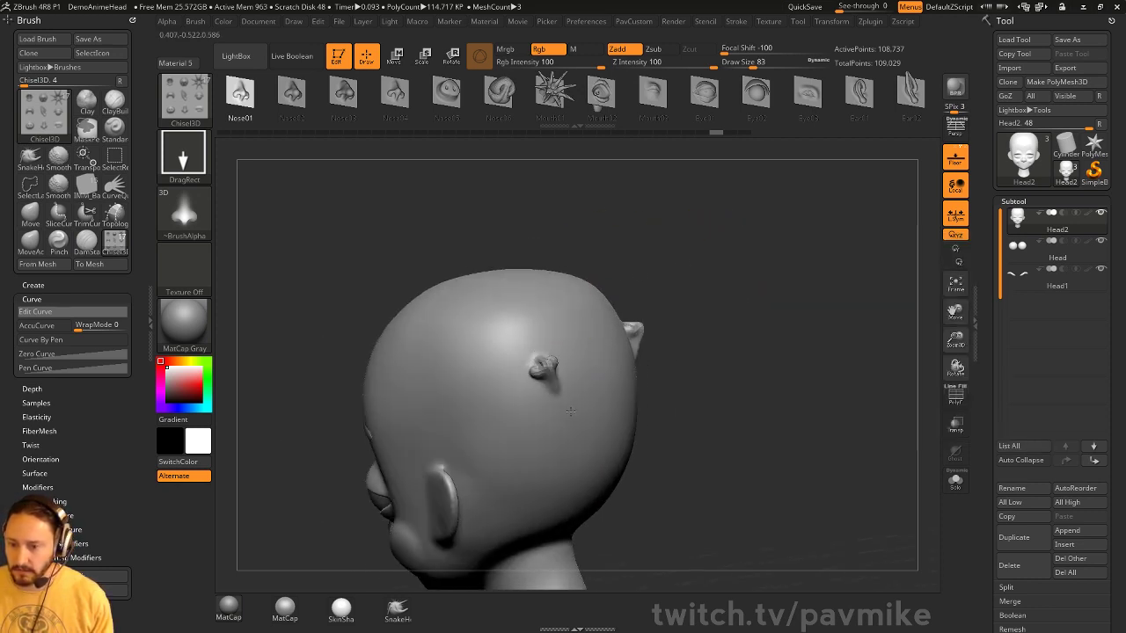
# Subdivide the head mesh and try stamping the Nose01 shape on it again
pyautogui.hotkey('ctrl', 'd')
pyautogui.moveTo(694, 294); pyautogui.dragTo(747, 322)
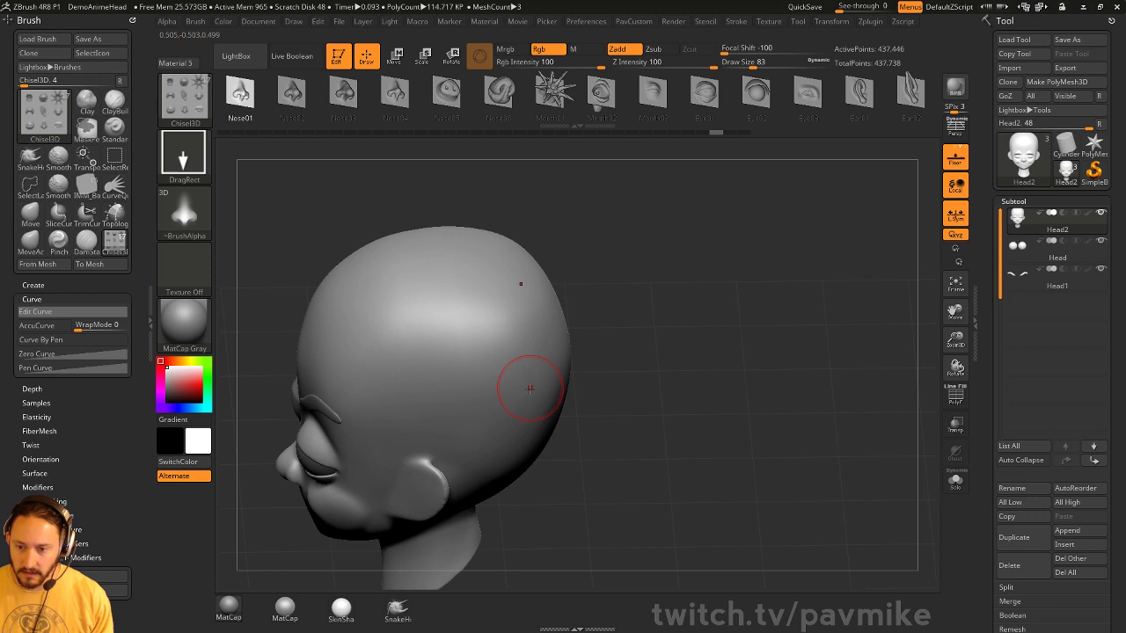
pyautogui.moveTo(530, 388); pyautogui.dragTo(536, 378)
pyautogui.moveTo(730, 299); pyautogui.dragTo(572, 396)
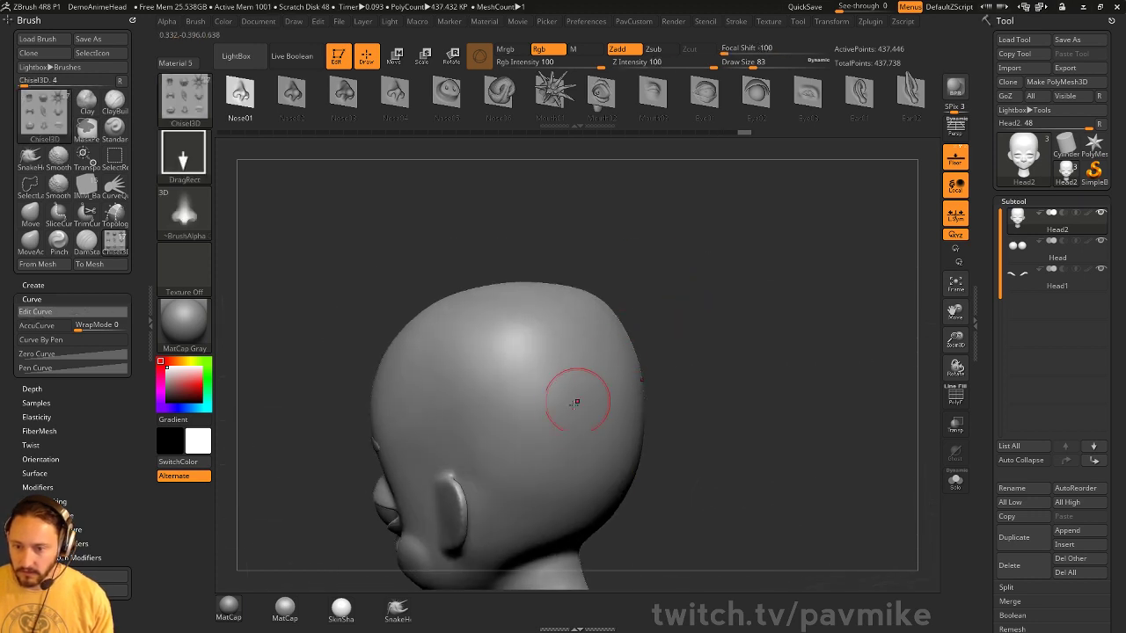
# Switch the Chisel3D brush to the Mouth03 shape and try stamping it onto the side of the head
pyautogui.press('m')
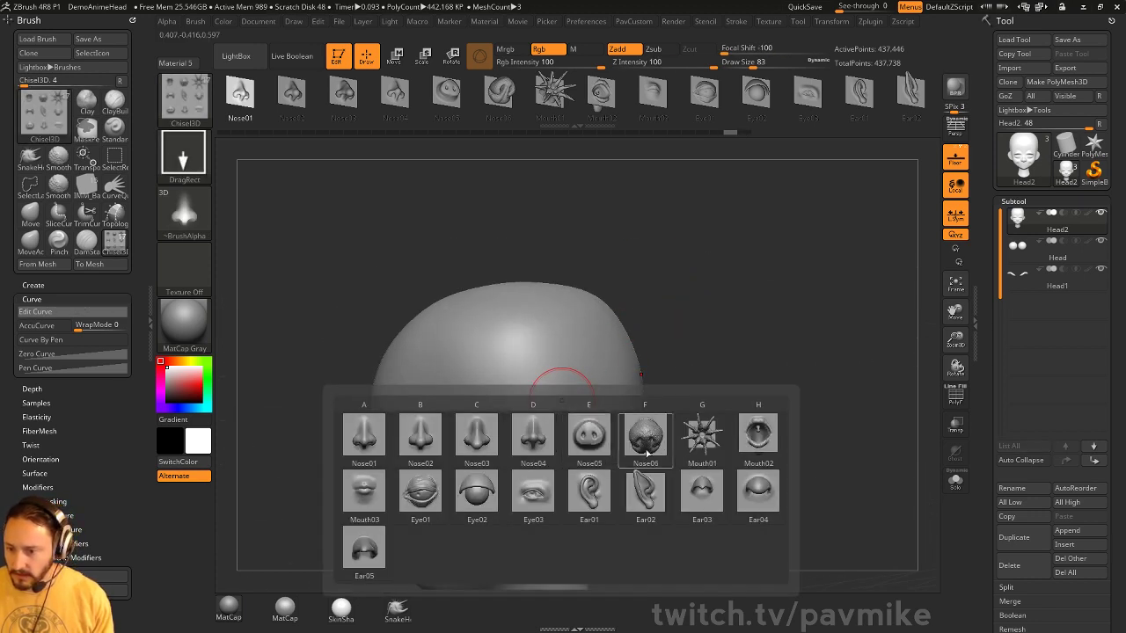
pyautogui.moveTo(703, 495)
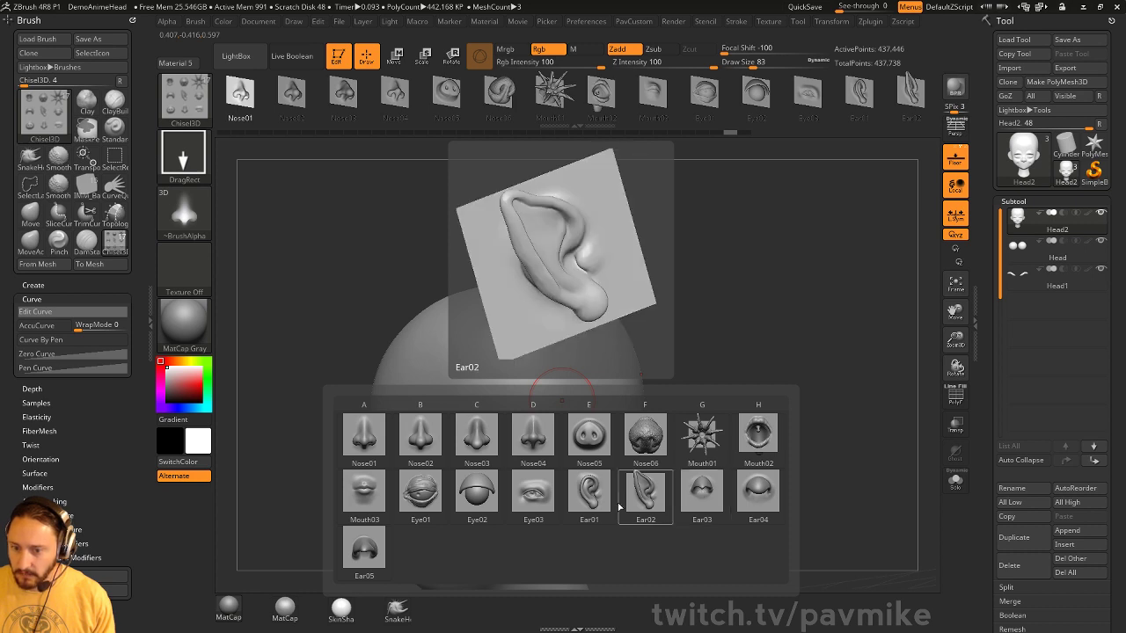
pyautogui.click(376, 498)
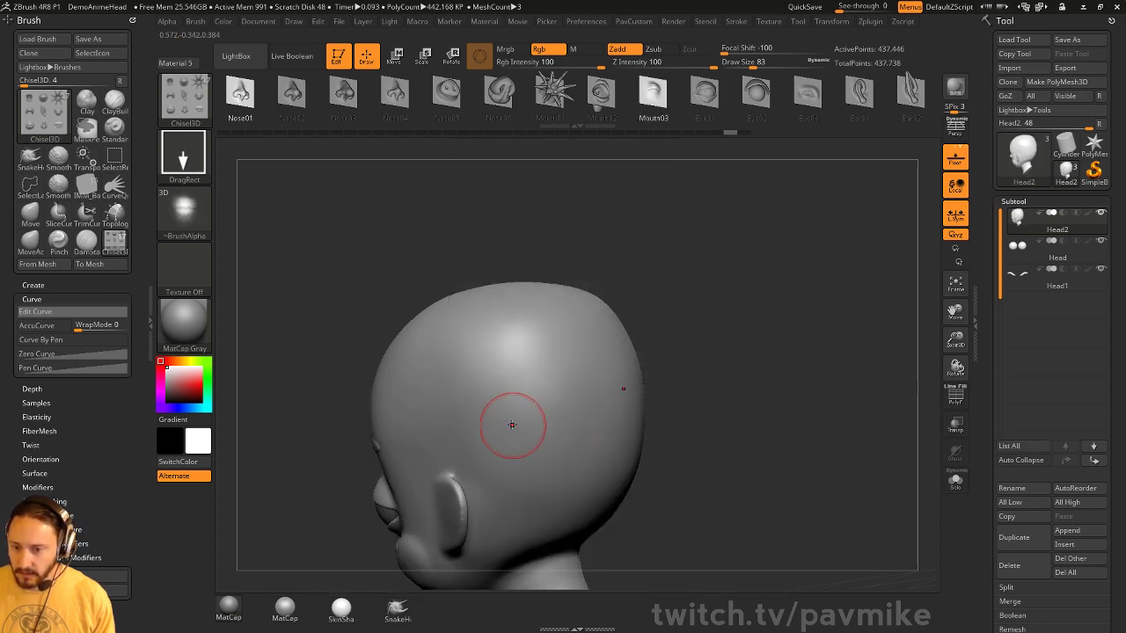
pyautogui.moveTo(513, 428); pyautogui.dragTo(531, 445)
pyautogui.moveTo(769, 390)
pyautogui.mouseDown()
pyautogui.moveTo(820, 397)
pyautogui.moveTo(783, 397)
pyautogui.mouseUp()
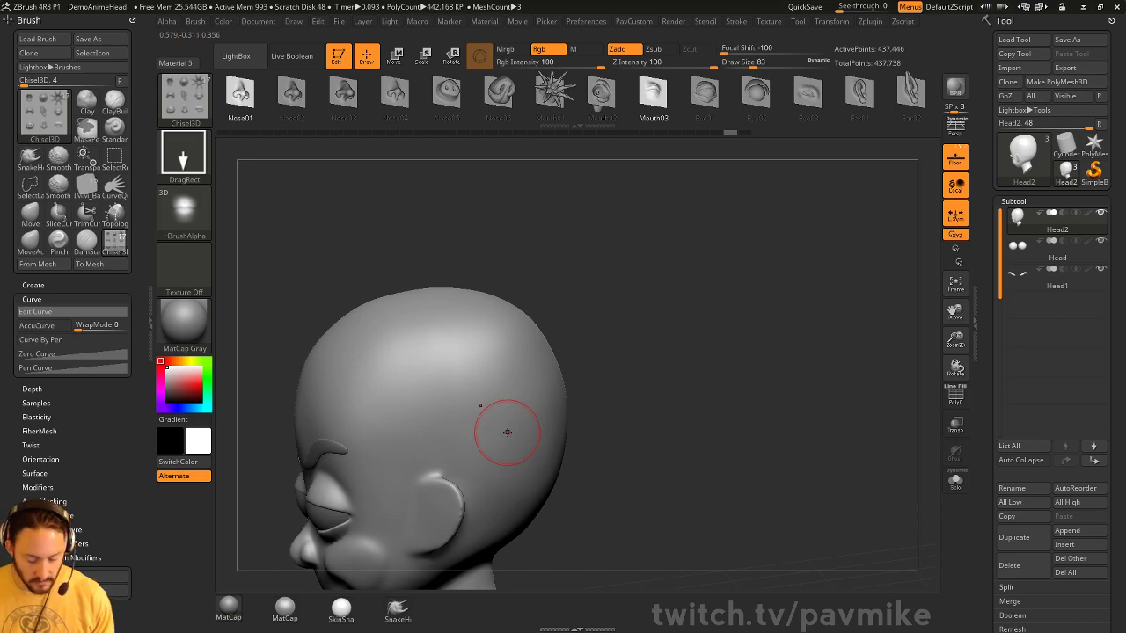
pyautogui.press('b')
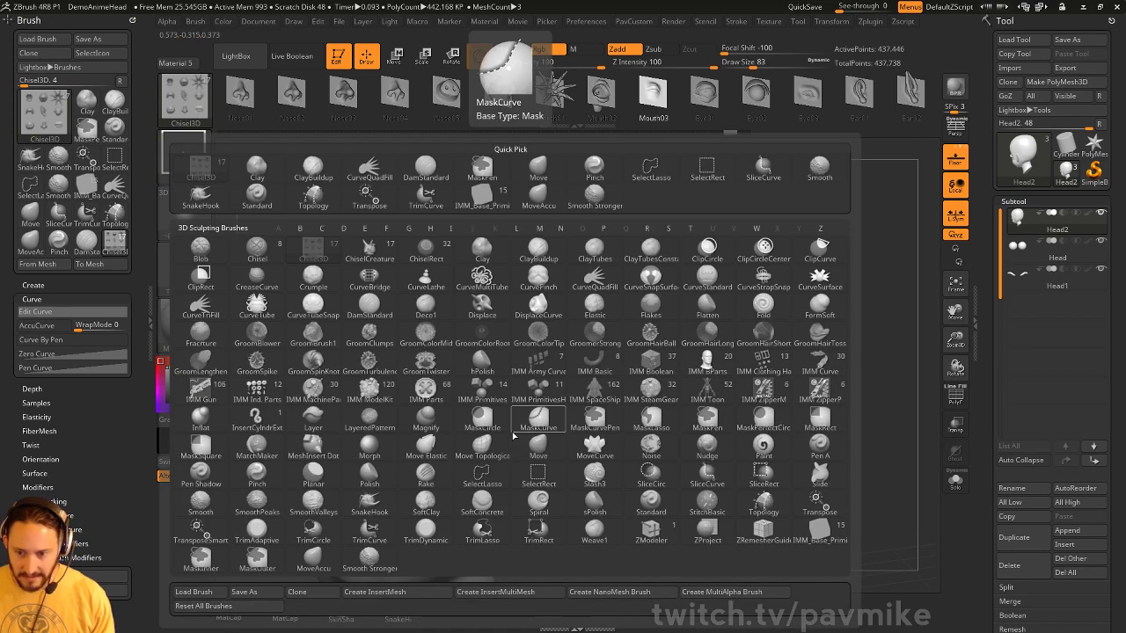
pyautogui.click(513, 435)
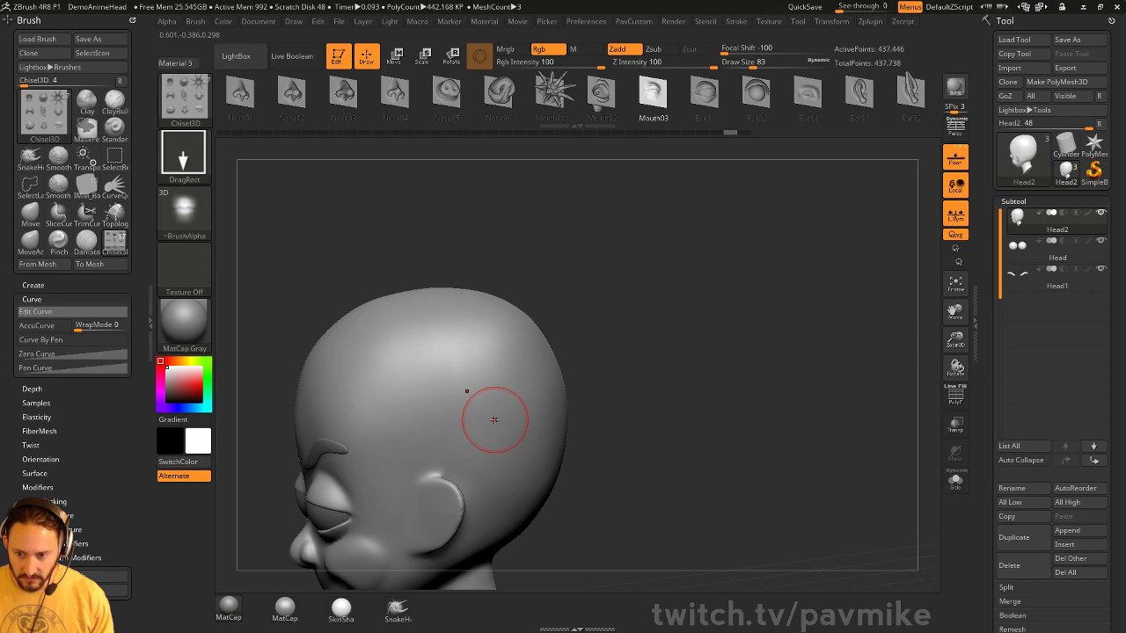
pyautogui.moveTo(605, 398)
pyautogui.mouseDown()
pyautogui.moveTo(704, 357)
pyautogui.moveTo(726, 318)
pyautogui.moveTo(689, 367)
pyautogui.moveTo(663, 368)
pyautogui.moveTo(706, 367)
pyautogui.moveTo(651, 366)
pyautogui.moveTo(672, 364)
pyautogui.moveTo(483, 400)
pyautogui.mouseUp()
pyautogui.press('b')
pyautogui.press('i')
pyautogui.press('n')
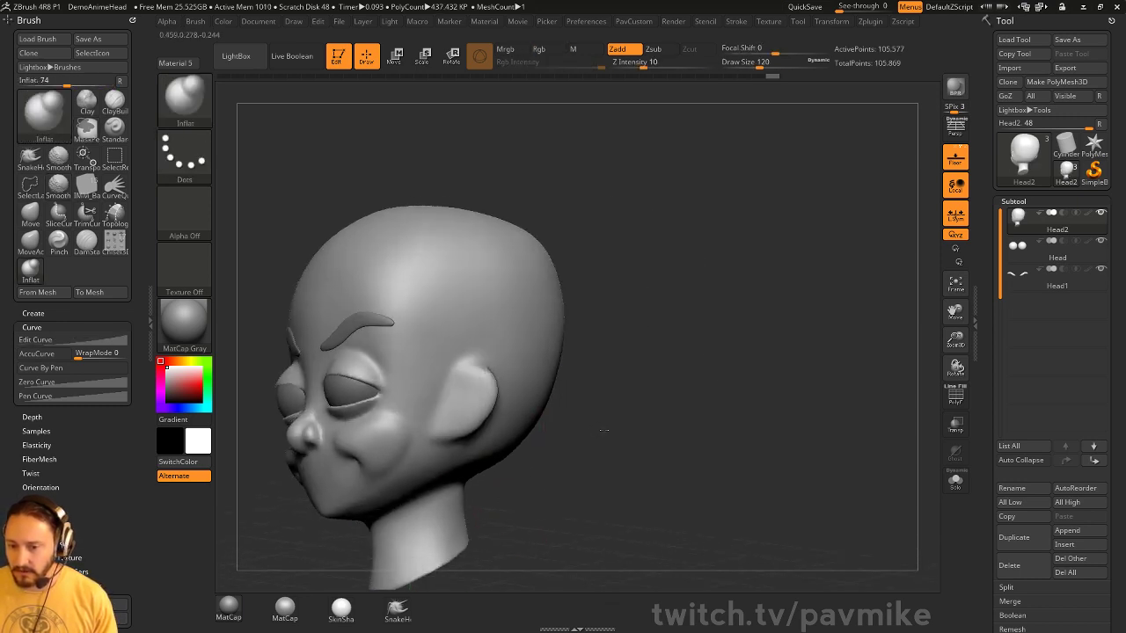
pyautogui.moveTo(603, 430)
pyautogui.mouseDown()
pyautogui.moveTo(734, 343)
pyautogui.moveTo(736, 358)
pyautogui.moveTo(703, 334)
pyautogui.mouseUp()
pyautogui.press('b')
pyautogui.press('s')
pyautogui.press('t')
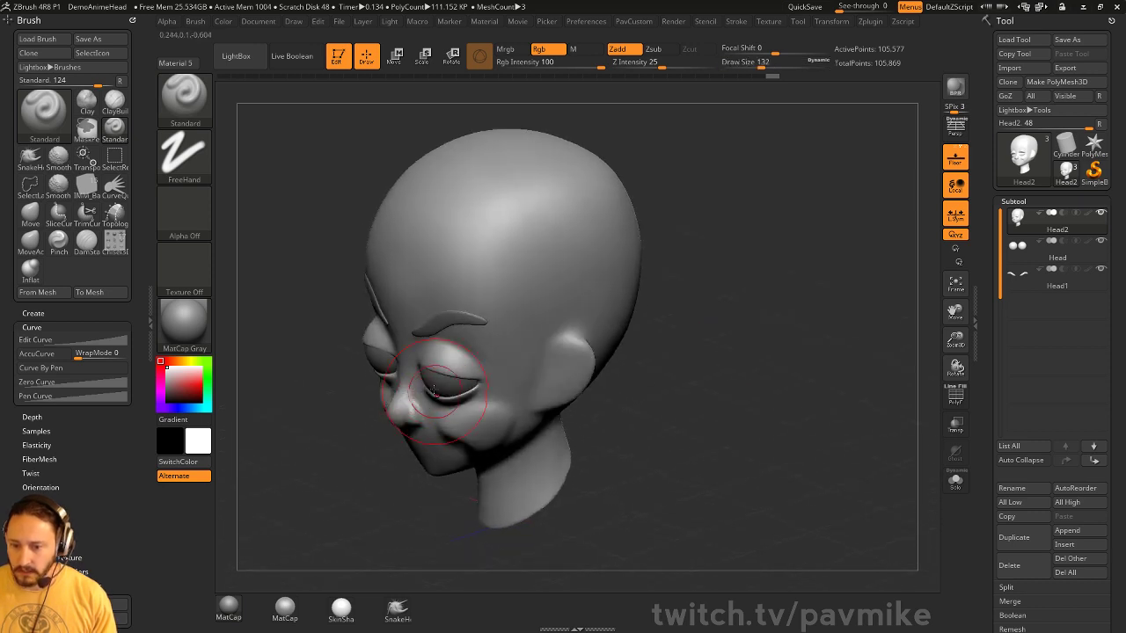
pyautogui.press('b')
pyautogui.press('m')
pyautogui.press('v')
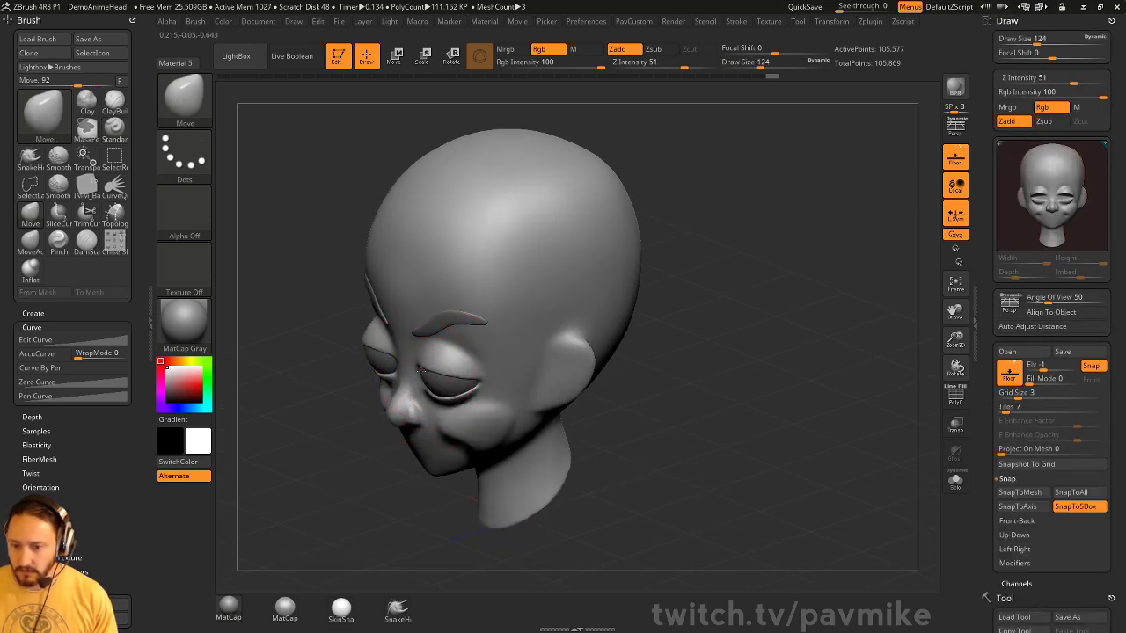
pyautogui.click(1110, 21)
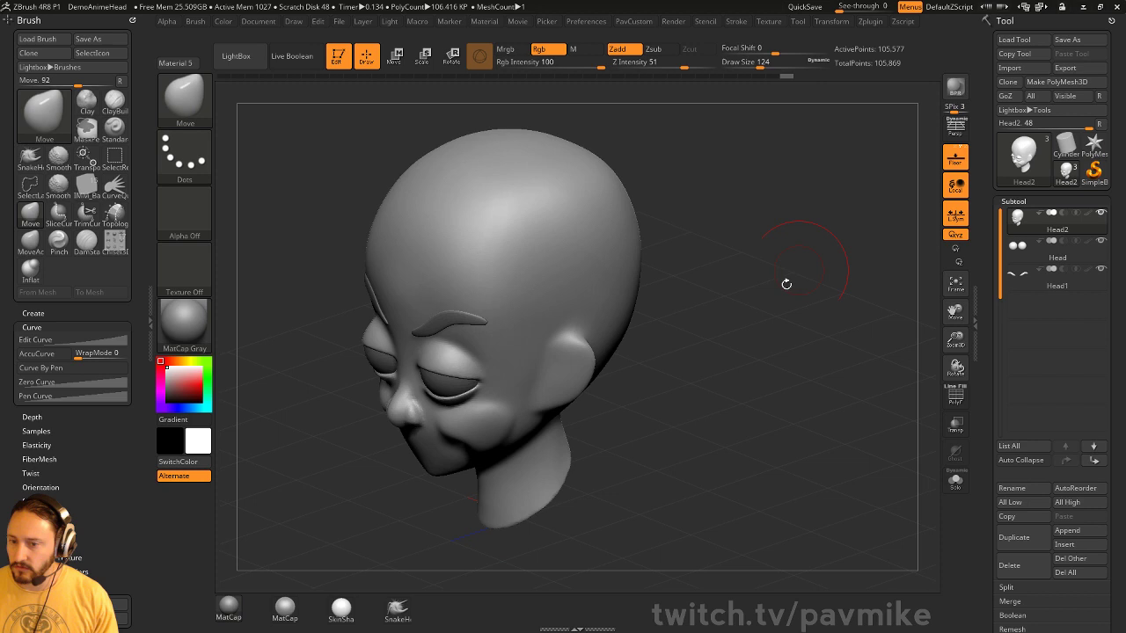
pyautogui.moveTo(784, 284)
pyautogui.keyDown('shift'); pyautogui.mouseDown()
pyautogui.moveTo(771, 310)
pyautogui.moveTo(836, 329)
pyautogui.mouseUp(); pyautogui.keyUp('shift')
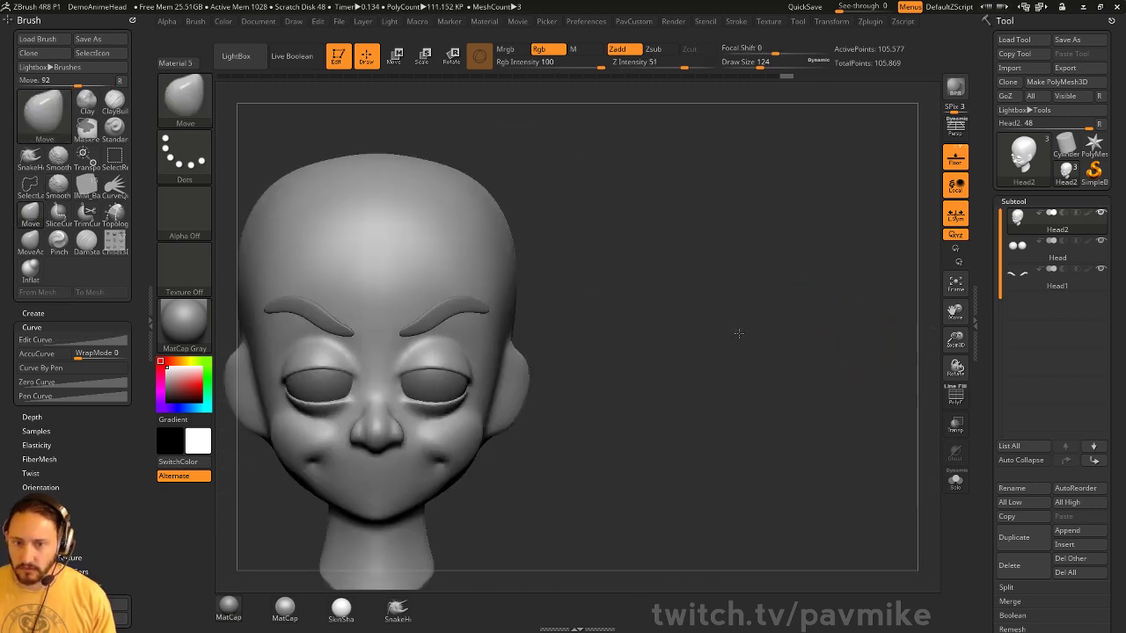
# Hide both ears from the front view with the SelectLasso brush
pyautogui.hotkey('ctrl', 'shift', 'b')
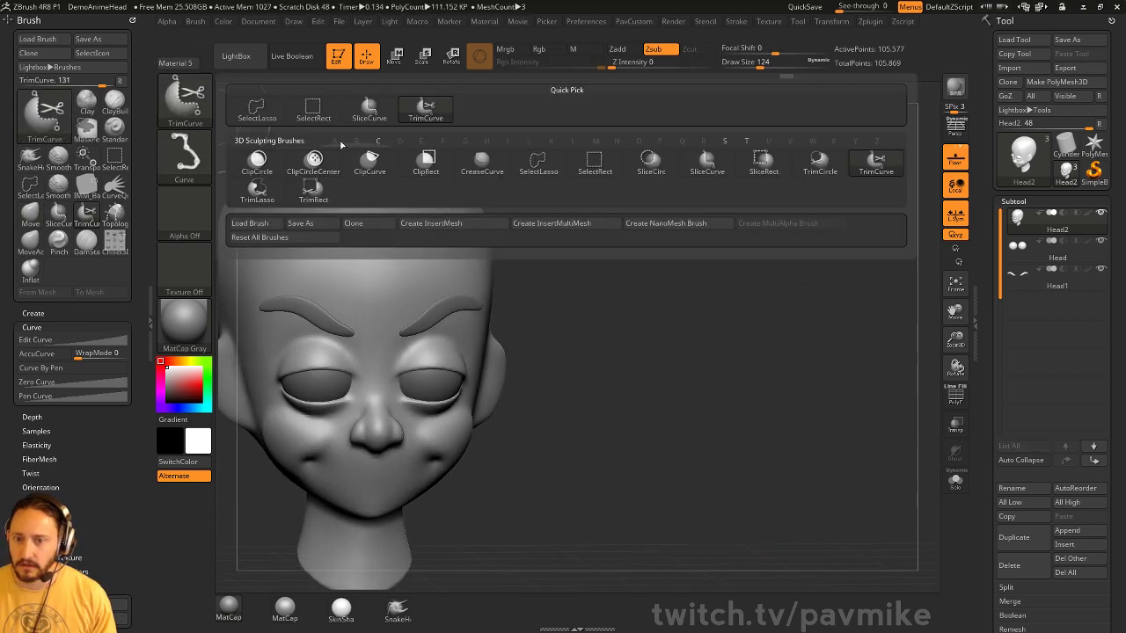
pyautogui.click(533, 167)
pyautogui.moveTo(629, 203)
pyautogui.mouseDown()
pyautogui.moveTo(636, 293)
pyautogui.moveTo(611, 415)
pyautogui.moveTo(588, 427)
pyautogui.moveTo(584, 387)
pyautogui.mouseUp()
pyautogui.moveTo(818, 364); pyautogui.dragTo(803, 318)
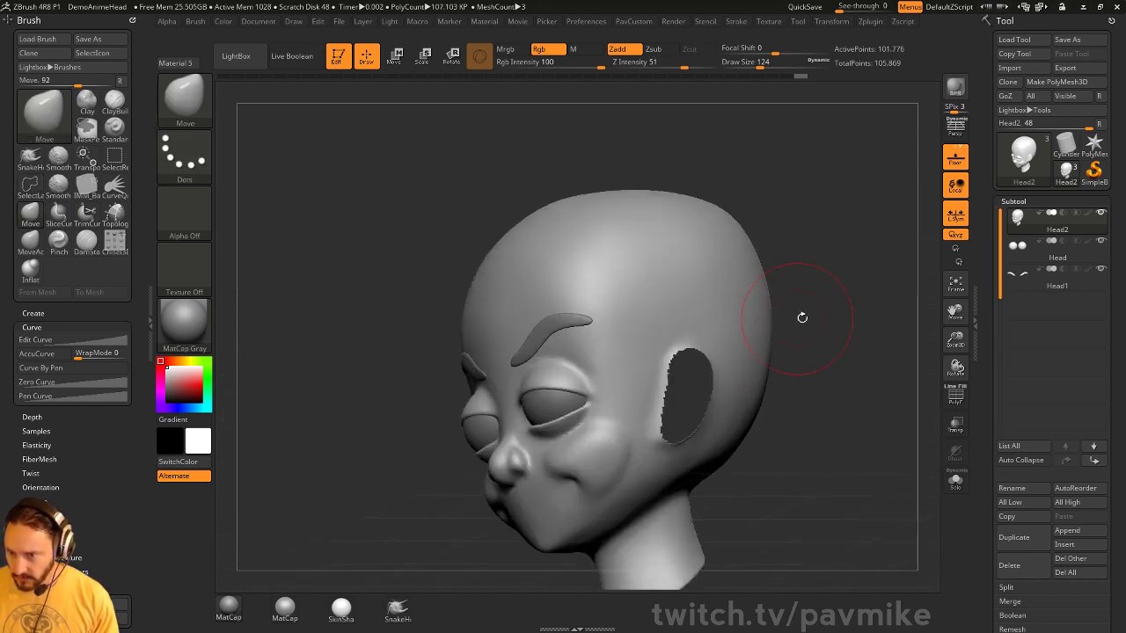
# Remove the hidden ears for good, close the holes and smooth the patched areas on the sides of the head
pyautogui.press('F1')
pyautogui.click(796, 428)
pyautogui.keyDown('shift'); pyautogui.moveTo(669, 396); pyautogui.dragTo(692, 371); pyautogui.keyUp('shift')
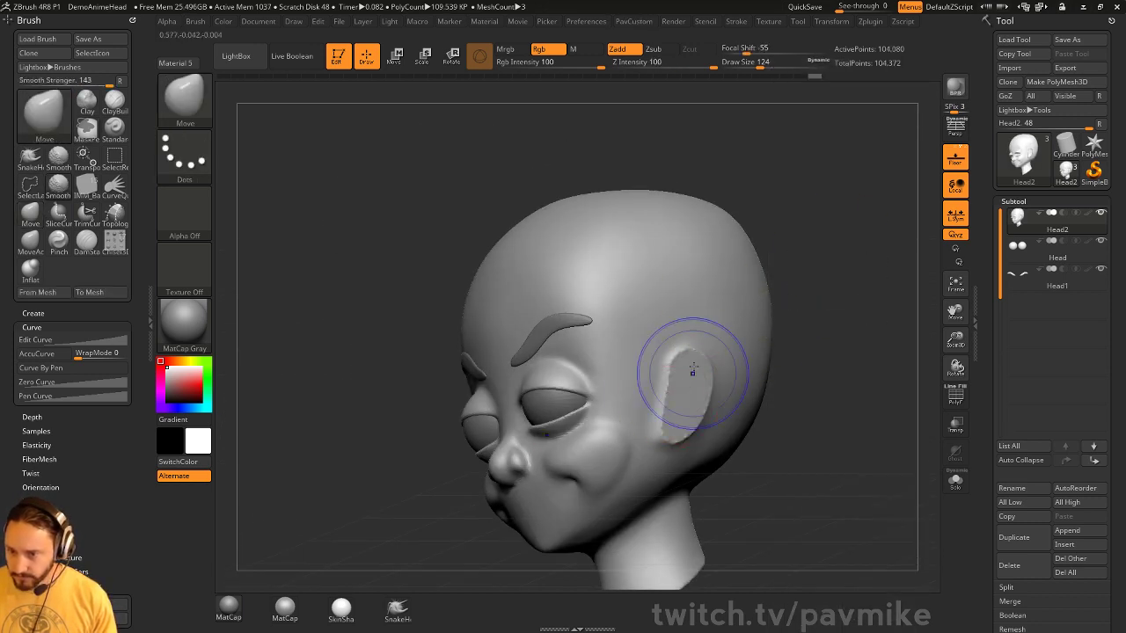
pyautogui.moveTo(774, 374)
pyautogui.mouseDown()
pyautogui.moveTo(729, 372)
pyautogui.moveTo(751, 382)
pyautogui.mouseUp()
# Insert the Ear mesh from the IMM BParts brush symmetrically on both sides of the head
pyautogui.press('b')
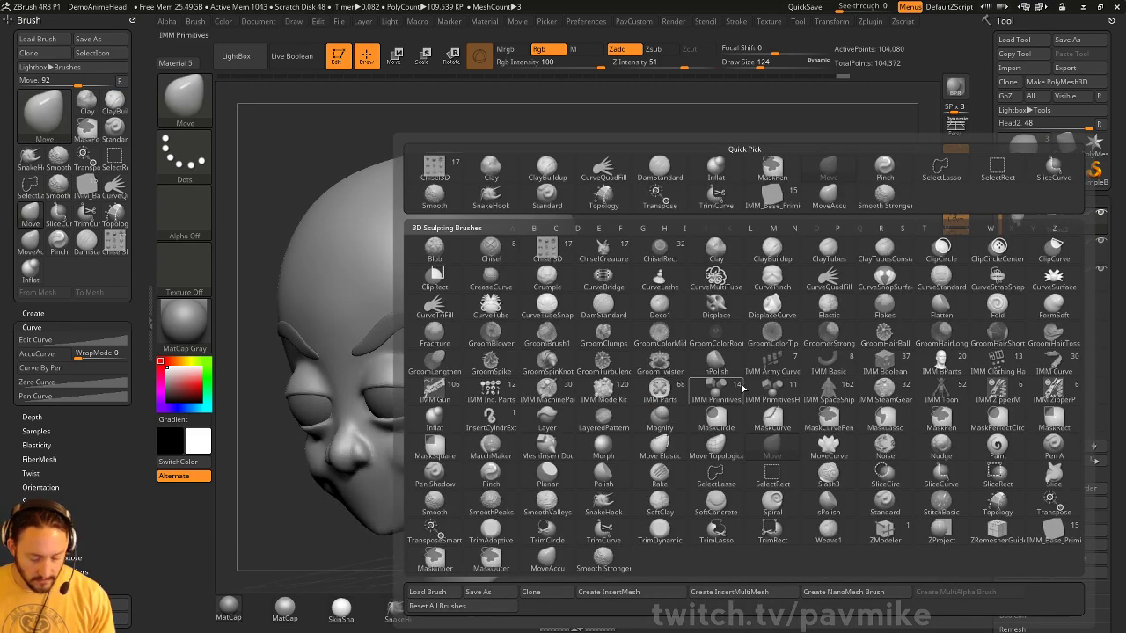
pyautogui.click(941, 364)
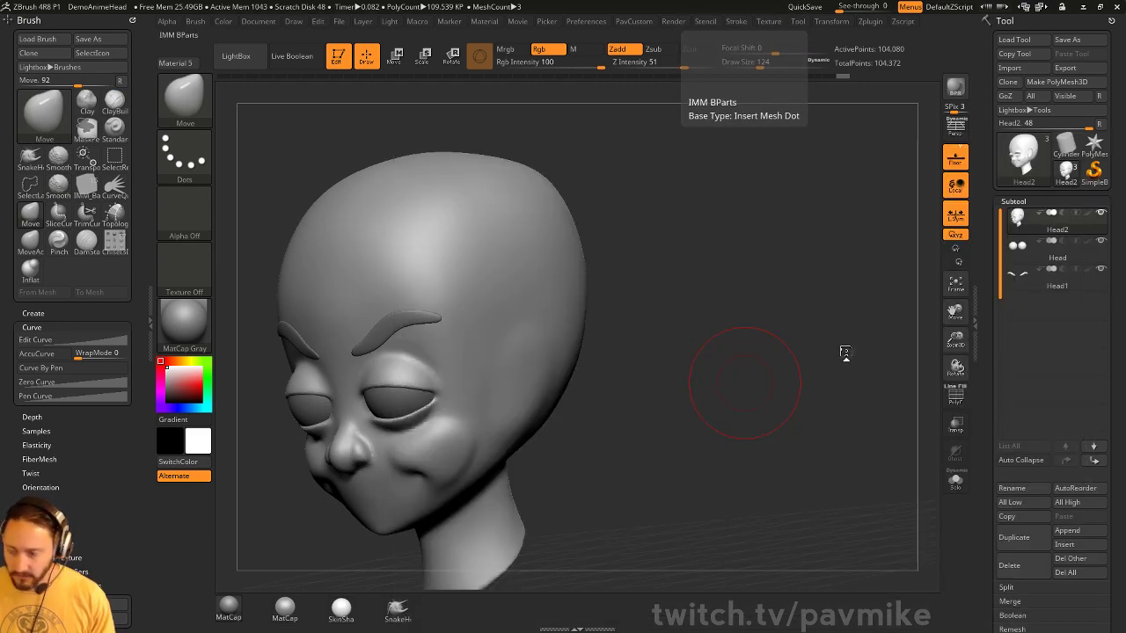
pyautogui.press('m')
pyautogui.click(852, 363)
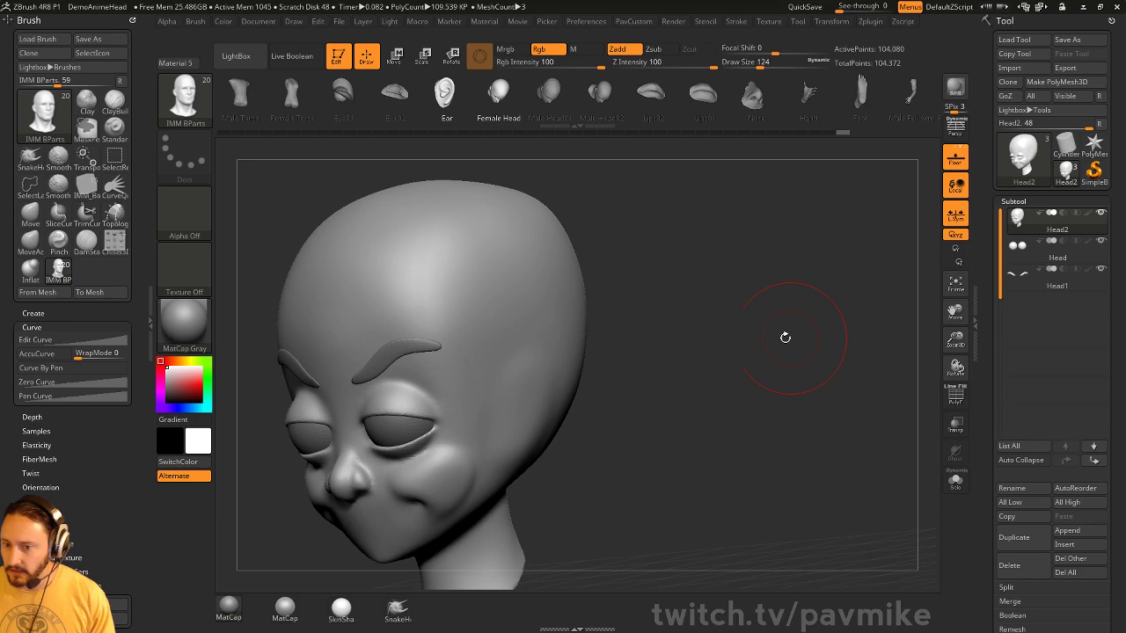
pyautogui.moveTo(672, 322); pyautogui.dragTo(402, 374)
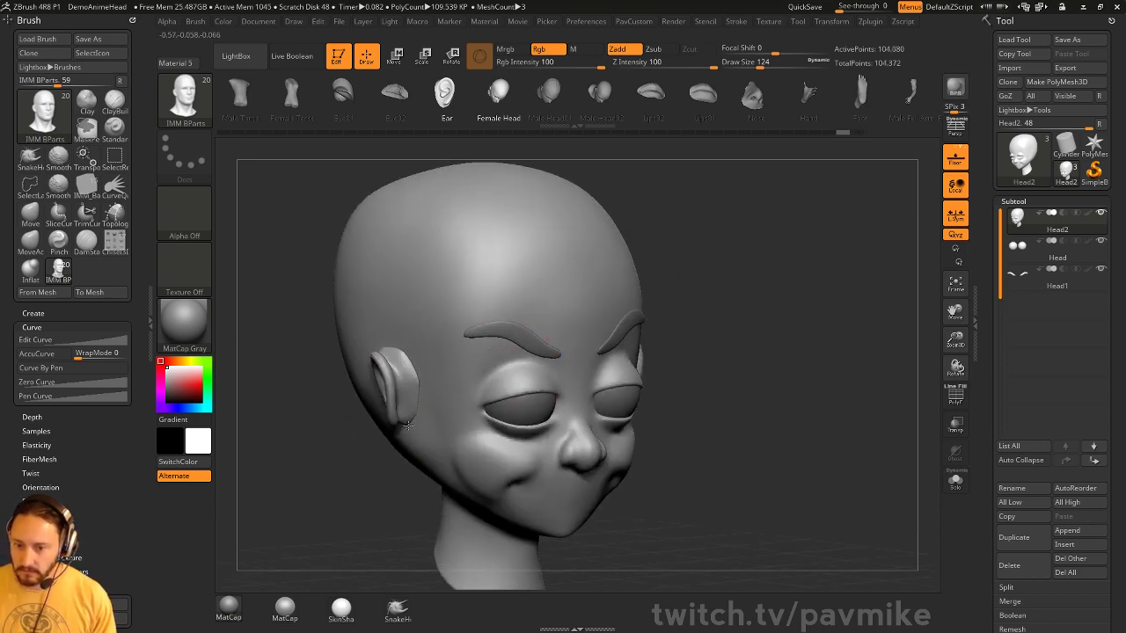
pyautogui.moveTo(407, 426); pyautogui.dragTo(571, 382)
# Position the inserted ears against the head and adjust their shape with the Move brush at a draw size of 172
pyautogui.moveTo(562, 429)
pyautogui.mouseDown()
pyautogui.moveTo(698, 364)
pyautogui.moveTo(573, 372)
pyautogui.moveTo(490, 466)
pyautogui.mouseUp()
pyautogui.press('w')
pyautogui.press('q')
pyautogui.moveTo(698, 386)
pyautogui.mouseDown()
pyautogui.moveTo(535, 431)
pyautogui.moveTo(564, 406)
pyautogui.mouseUp()
pyautogui.press('s')
pyautogui.press('b')
pyautogui.press('m')
pyautogui.press('v')
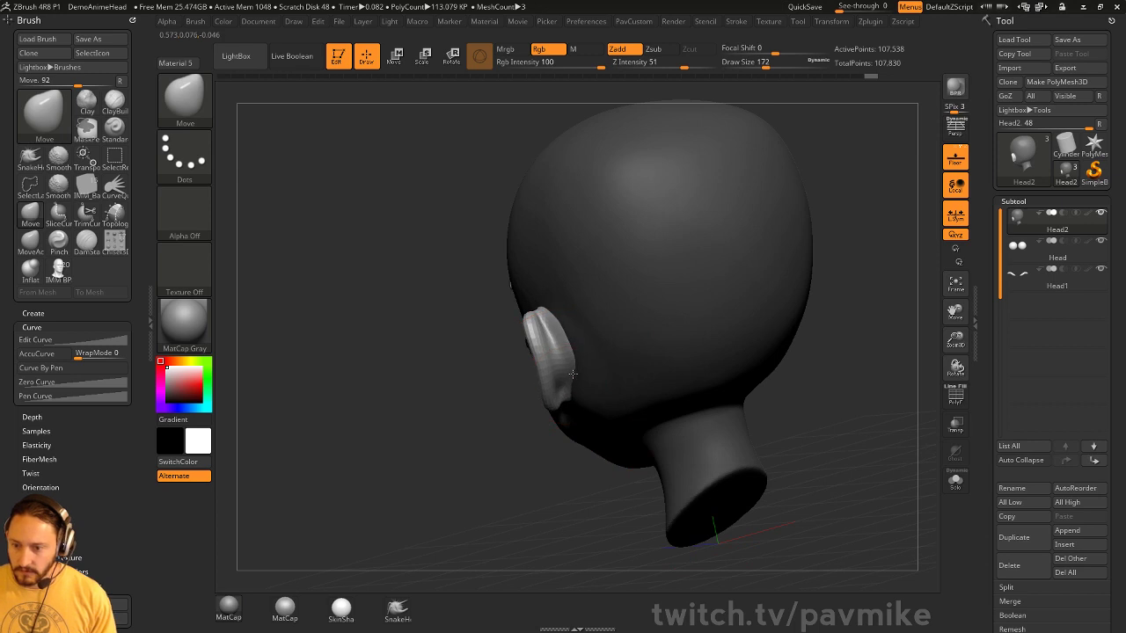
pyautogui.moveTo(554, 332)
pyautogui.keyDown('shift'); pyautogui.mouseDown()
pyautogui.moveTo(603, 347)
pyautogui.moveTo(605, 327)
pyautogui.mouseUp(); pyautogui.keyUp('shift')
# Adjust the angle of both ears with the transform gizmo so they sit naturally on the head
pyautogui.press('e')
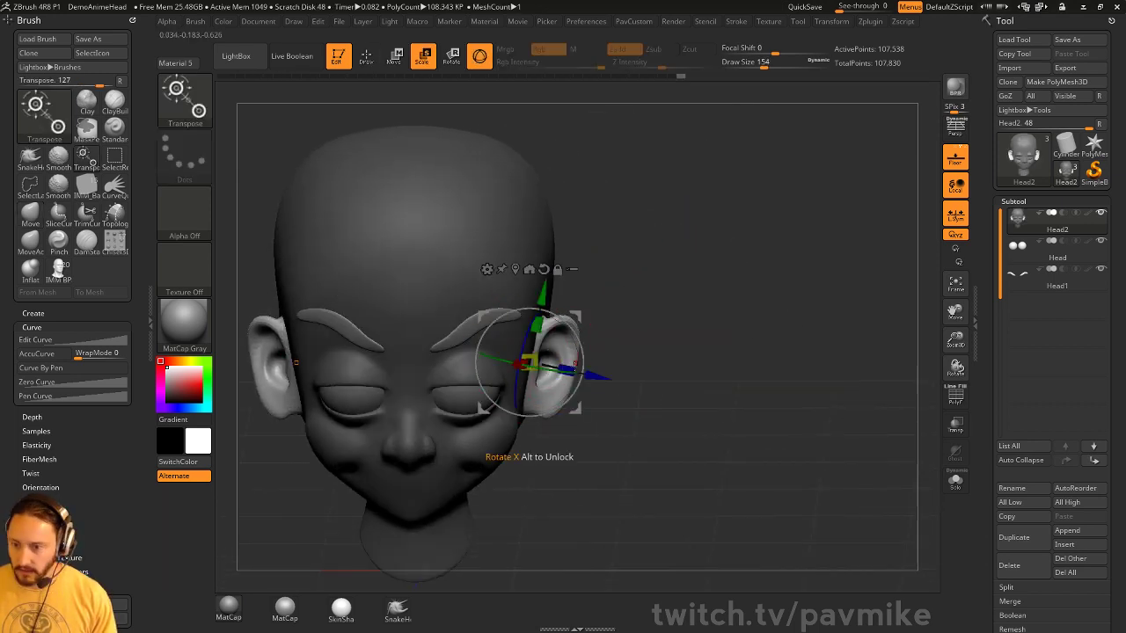
pyautogui.moveTo(553, 374)
pyautogui.mouseDown()
pyautogui.moveTo(519, 379)
pyautogui.moveTo(635, 345)
pyautogui.moveTo(551, 356)
pyautogui.mouseUp()
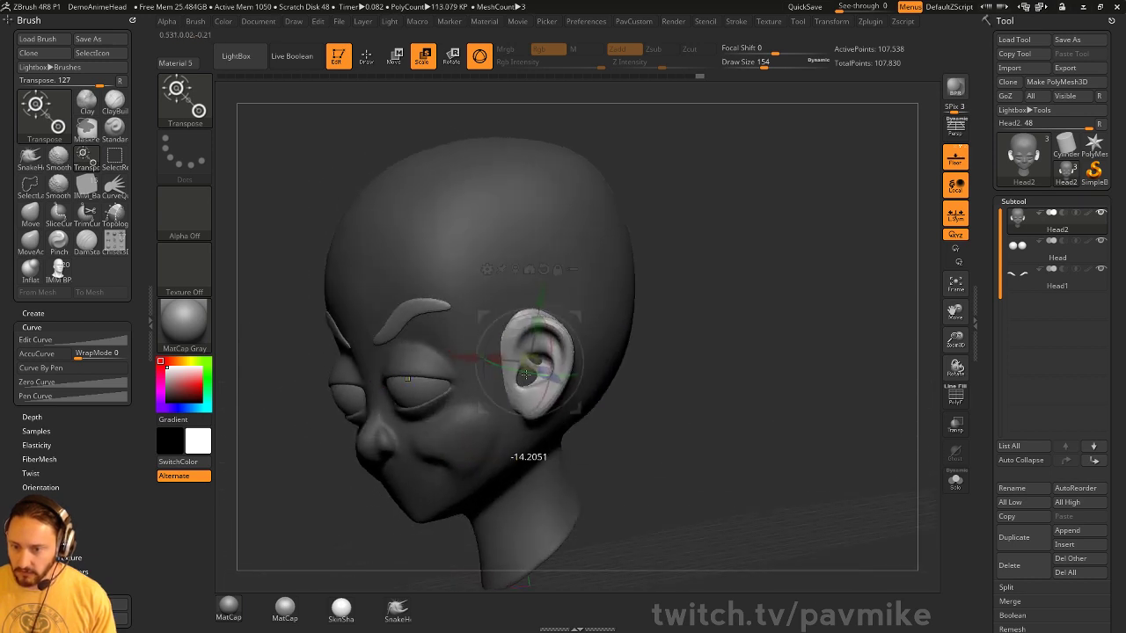
pyautogui.moveTo(653, 328)
pyautogui.mouseDown()
pyautogui.moveTo(720, 325)
pyautogui.moveTo(534, 388)
pyautogui.mouseUp()
# Refine the ears' placement with the Move brush and fuse them into the head mesh
pyautogui.press('q')
pyautogui.press('b')
pyautogui.press('m')
pyautogui.press('v')
pyautogui.moveTo(669, 370)
pyautogui.mouseDown()
pyautogui.moveTo(725, 336)
pyautogui.moveTo(698, 325)
pyautogui.moveTo(553, 352)
pyautogui.moveTo(547, 382)
pyautogui.mouseUp()
# Carve the inner folds of the ear with the DamStandard brush, starting at a draw size of 90
pyautogui.press('b')
pyautogui.press('d')
pyautogui.press('s')
pyautogui.press('s')
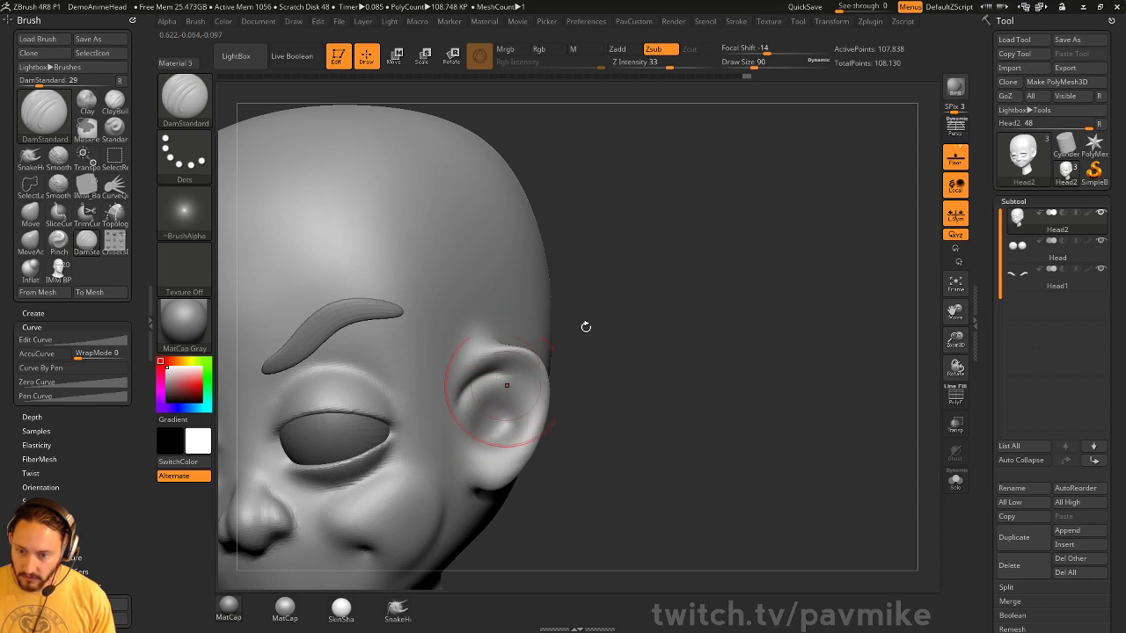
pyautogui.moveTo(586, 326); pyautogui.dragTo(455, 347)
pyautogui.moveTo(533, 344)
pyautogui.mouseDown()
pyautogui.moveTo(727, 252)
pyautogui.moveTo(512, 399)
pyautogui.moveTo(576, 349)
pyautogui.moveTo(490, 356)
pyautogui.moveTo(475, 390)
pyautogui.mouseUp()
# Build up the rim and inner forms of the ear with the Clay brush at a draw size of 39
pyautogui.press('ctrl')
pyautogui.press('ctrl')
pyautogui.press('ctrl')
pyautogui.moveTo(568, 397); pyautogui.dragTo(533, 377)
pyautogui.moveTo(519, 433); pyautogui.dragTo(497, 425)
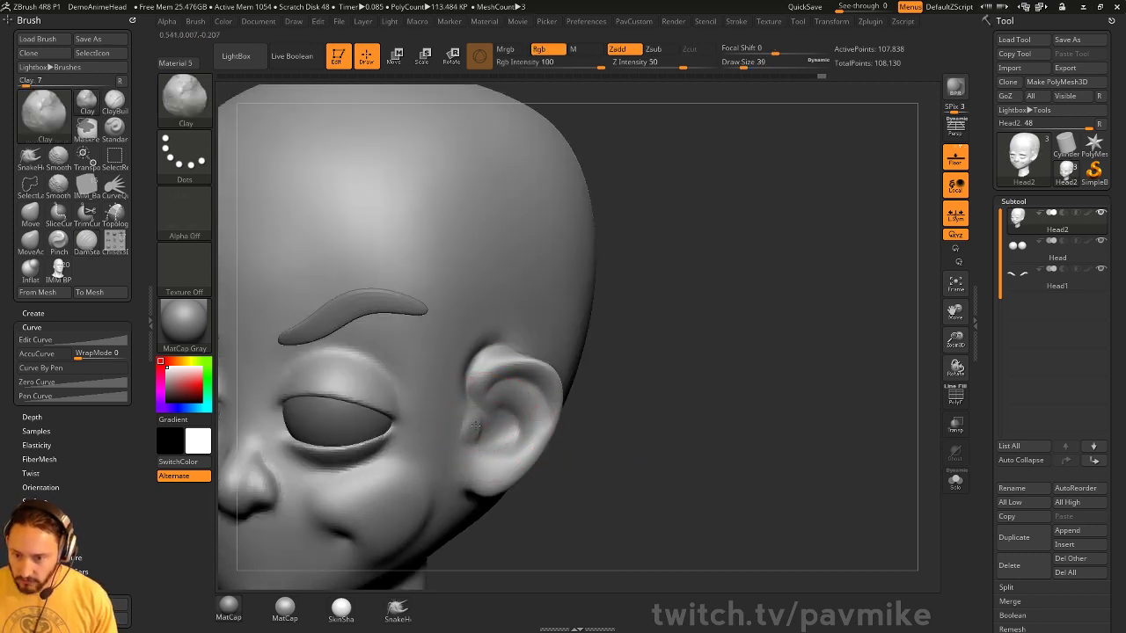
pyautogui.moveTo(555, 457); pyautogui.dragTo(535, 452)
# Add small raised forms around the ear opening and lobe with the Standard brush at a draw size of 17
pyautogui.press('b')
pyautogui.press('s')
pyautogui.press('t')
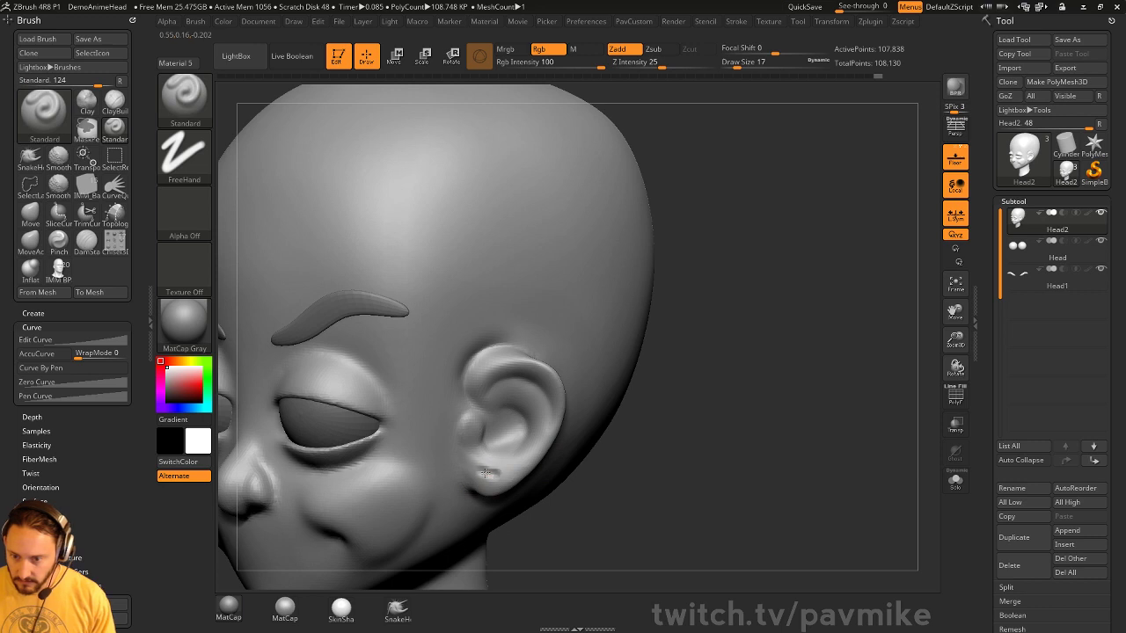
pyautogui.moveTo(627, 445)
pyautogui.mouseDown()
pyautogui.moveTo(606, 431)
pyautogui.moveTo(545, 444)
pyautogui.moveTo(539, 402)
pyautogui.mouseUp()
# Rework the ear's forms with the Clay brush and sharpen its creases with DamStandard at a draw size of 39
pyautogui.press('b')
pyautogui.press('c')
pyautogui.press('l')
pyautogui.press('s')
pyautogui.press('b')
pyautogui.press('d')
pyautogui.press('s')
pyautogui.moveTo(651, 365); pyautogui.dragTo(588, 337)
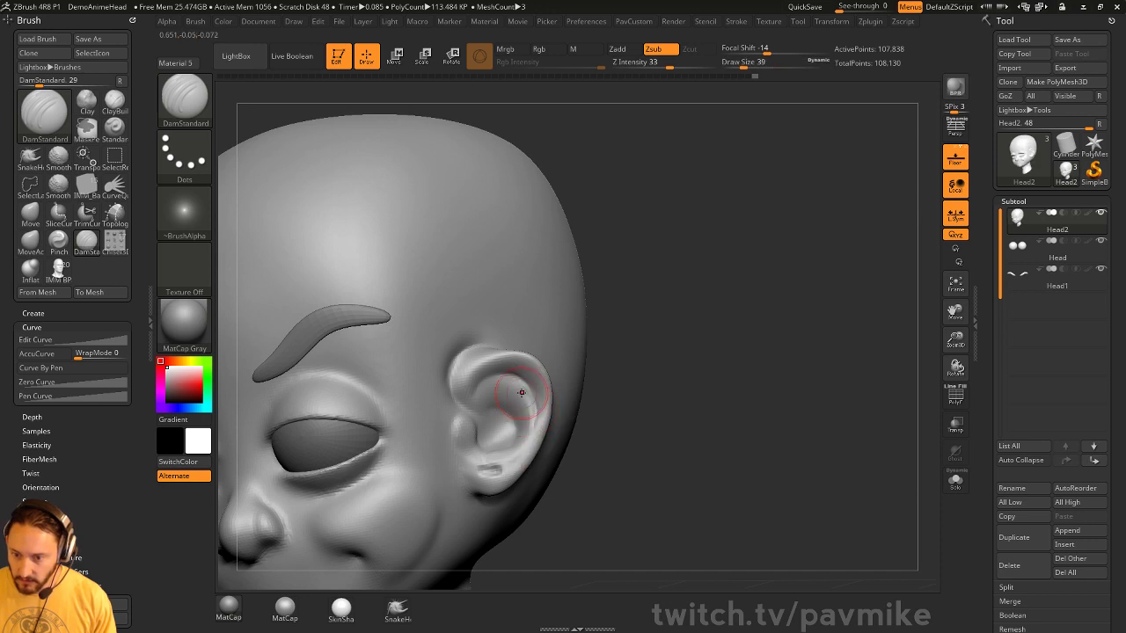
# Deepen the ear canal with the Standard brush and smooth around it at a draw size of 27
pyautogui.moveTo(609, 385)
pyautogui.mouseDown()
pyautogui.moveTo(527, 414)
pyautogui.moveTo(589, 407)
pyautogui.moveTo(477, 374)
pyautogui.moveTo(487, 442)
pyautogui.moveTo(516, 435)
pyautogui.mouseUp()
pyautogui.press('b')
pyautogui.press('s')
pyautogui.press('t')
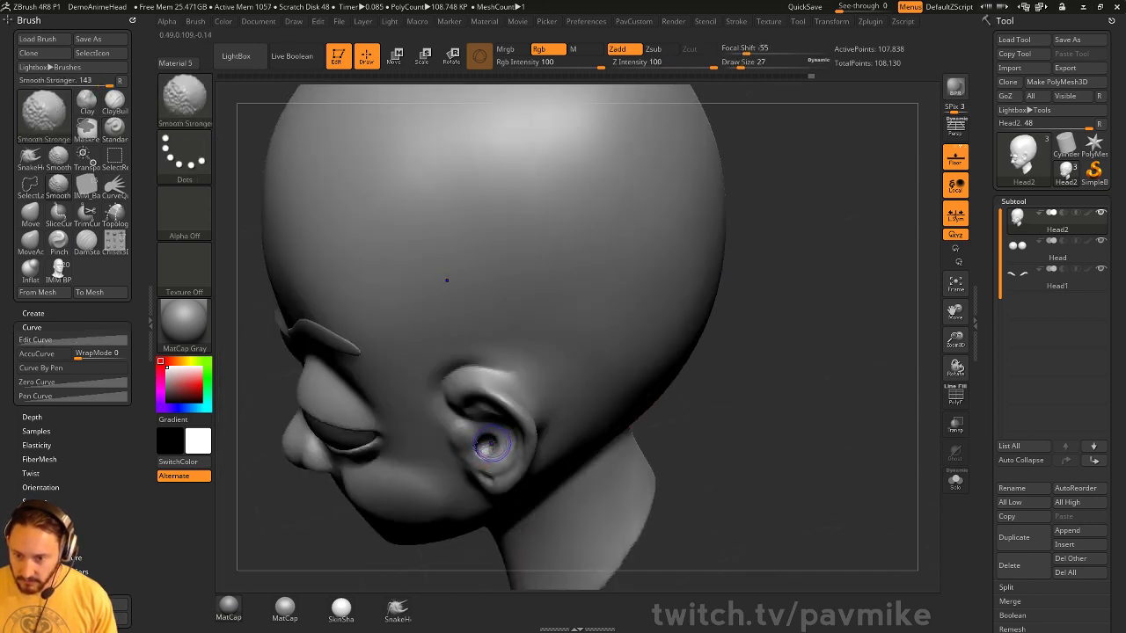
# Raise the head's subdivision level and try stamping Mouth02 from the Chisel3D brush onto the back of the head
pyautogui.moveTo(711, 359); pyautogui.dragTo(695, 378)
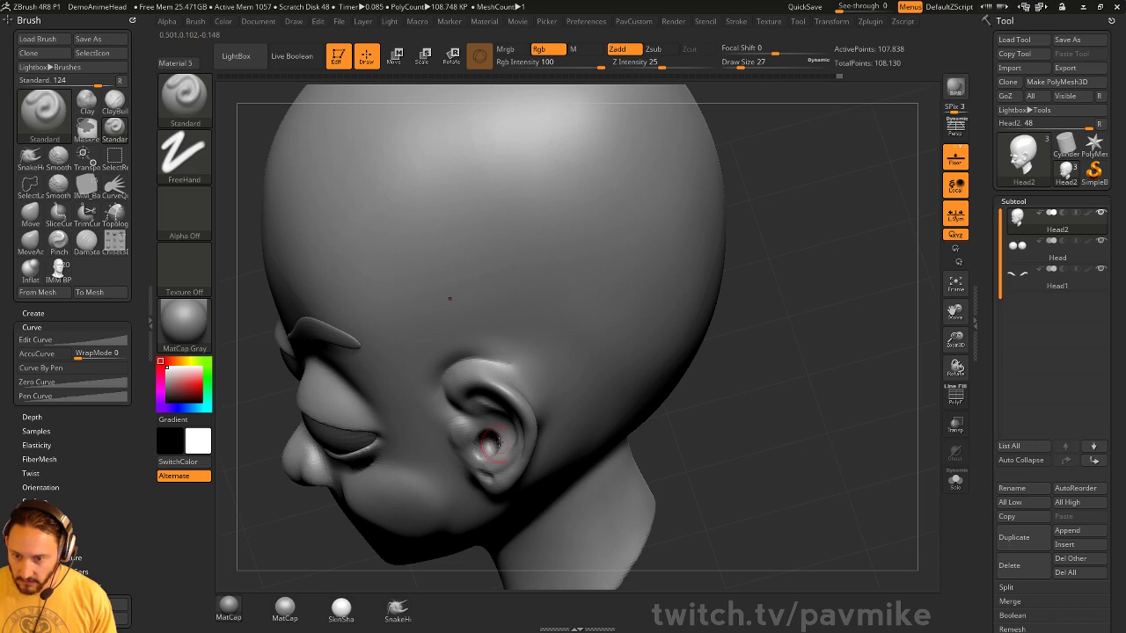
pyautogui.press('b')
pyautogui.press('c')
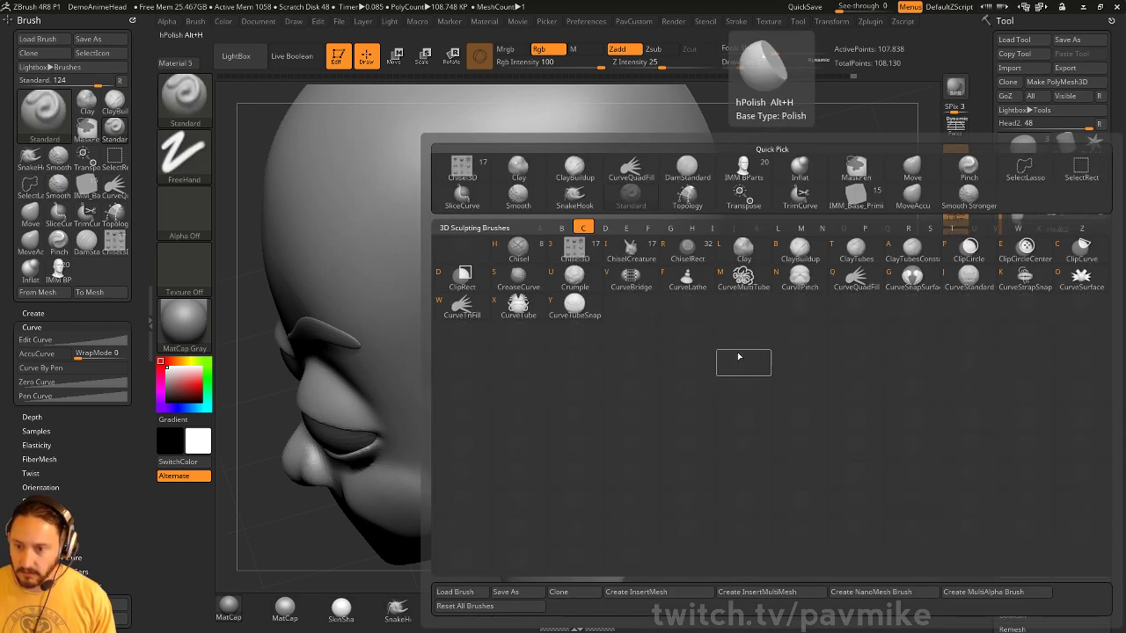
pyautogui.press('3')
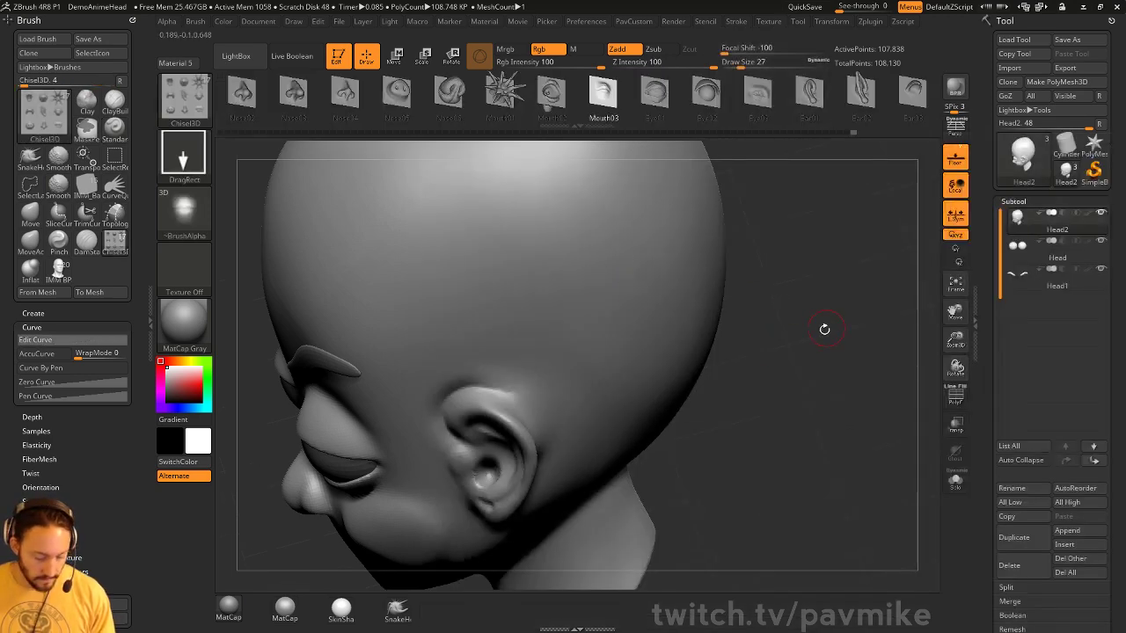
pyautogui.press('m')
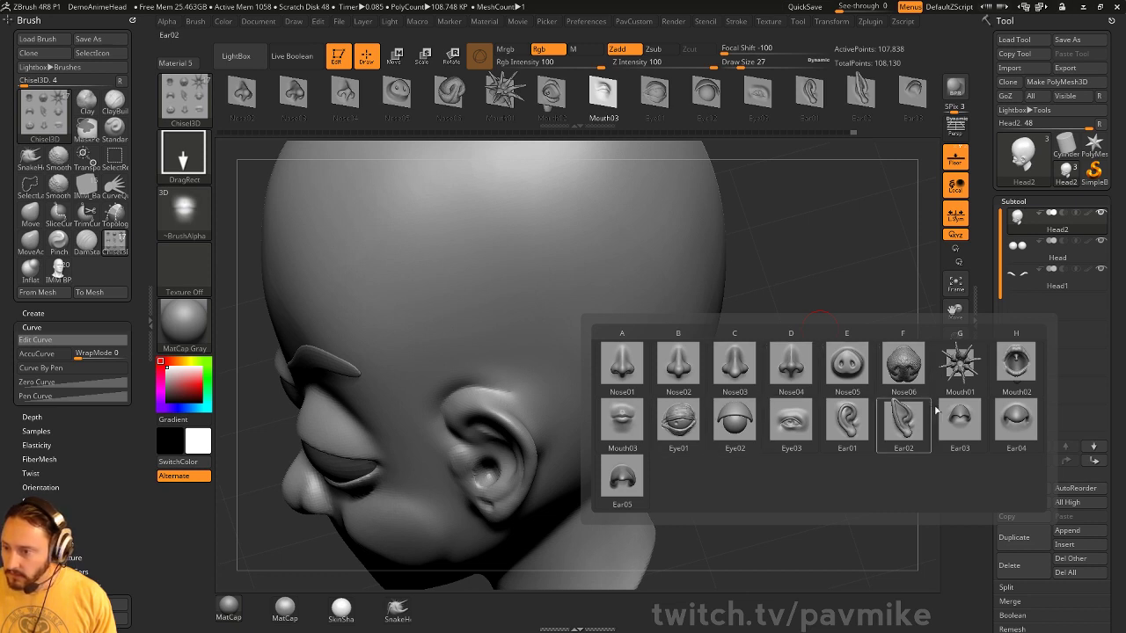
pyautogui.click(1017, 368)
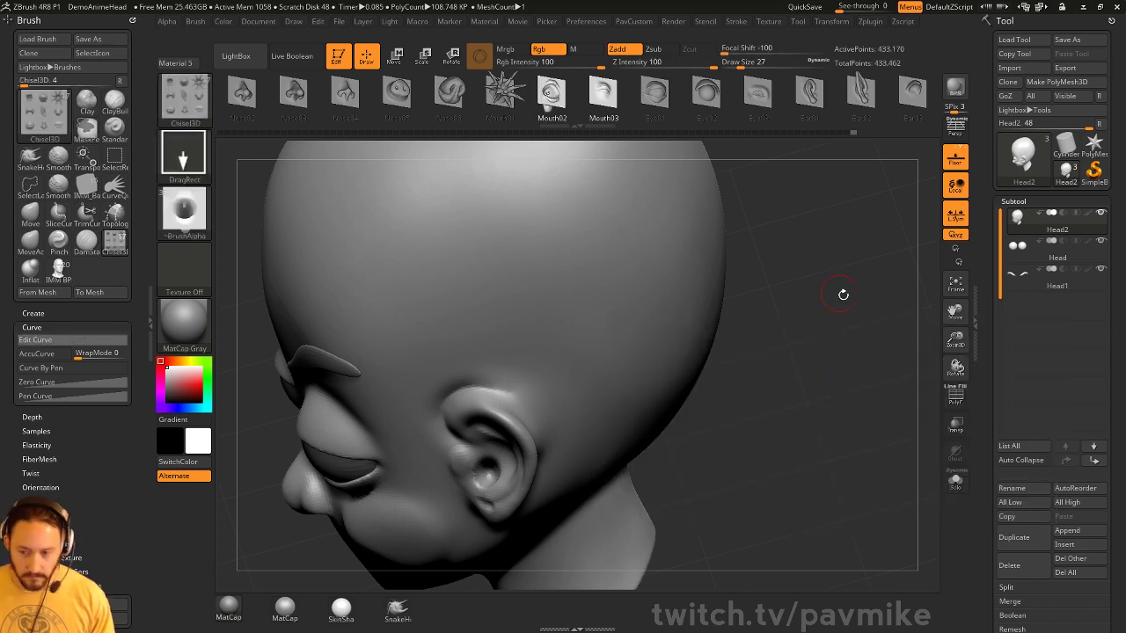
pyautogui.press('d')
pyautogui.keyDown('shift'); pyautogui.moveTo(825, 275); pyautogui.dragTo(592, 343); pyautogui.keyUp('shift')
pyautogui.hotkey('ctrl', 'z')
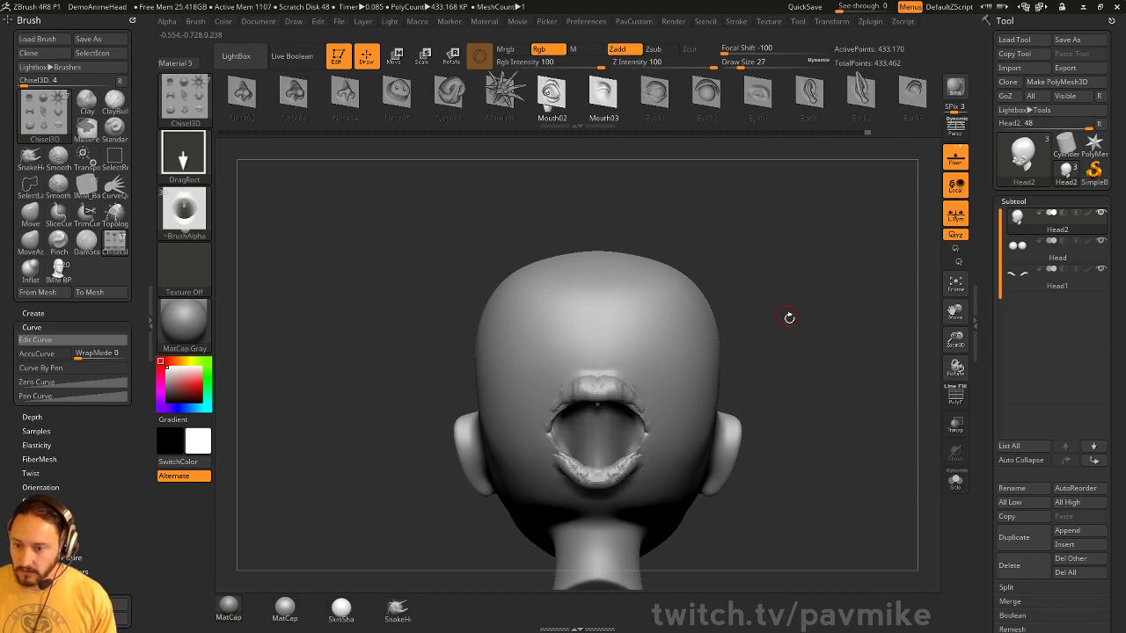
# Try Mouth02 stamps of different sizes on the side of the head behind the ear and undo them
pyautogui.moveTo(789, 316); pyautogui.dragTo(528, 439)
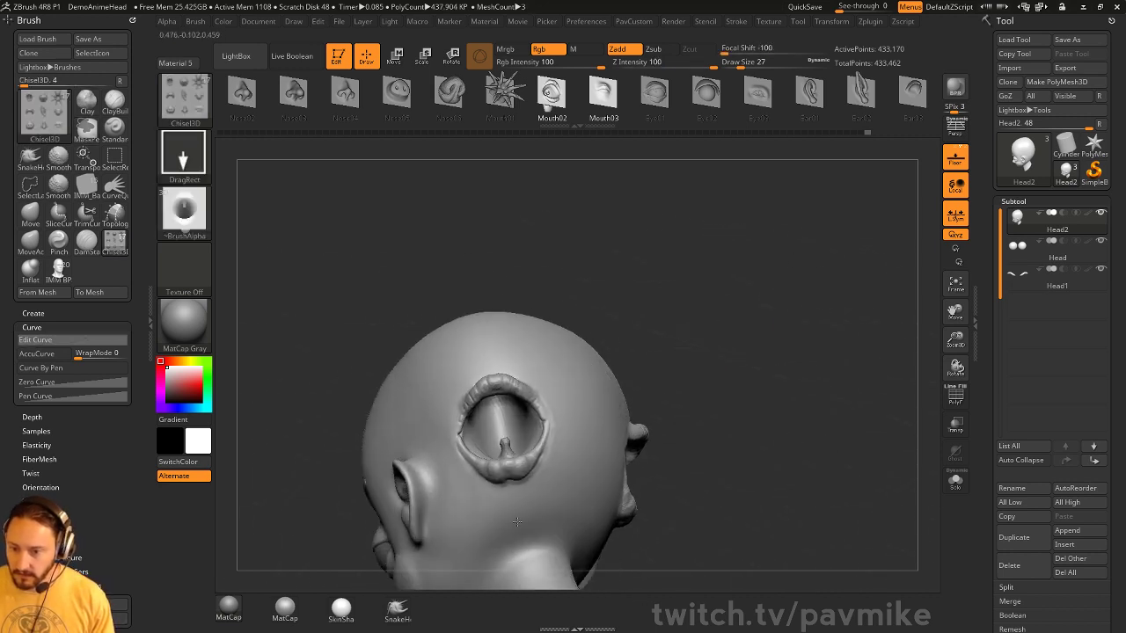
pyautogui.moveTo(731, 387); pyautogui.dragTo(681, 404)
pyautogui.hotkey('ctrl', 'z')
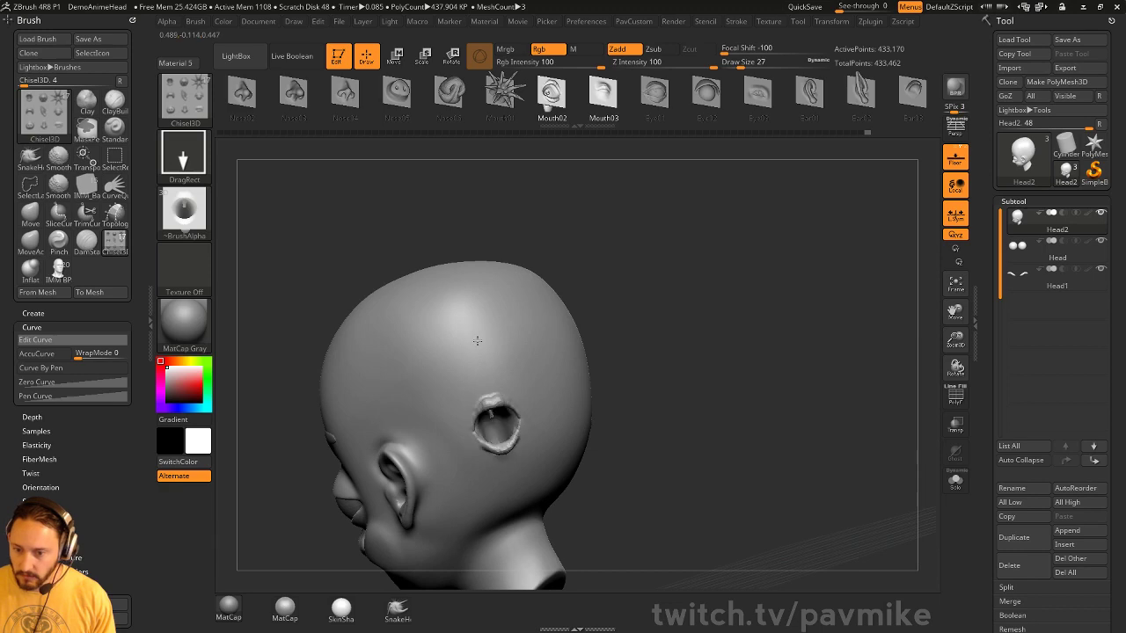
pyautogui.hotkey('ctrl', 'shift', 'z')
pyautogui.moveTo(636, 282); pyautogui.dragTo(656, 323)
# Try stamping the spiky Mouth01 shape on the side of the head and undo it
pyautogui.press('m')
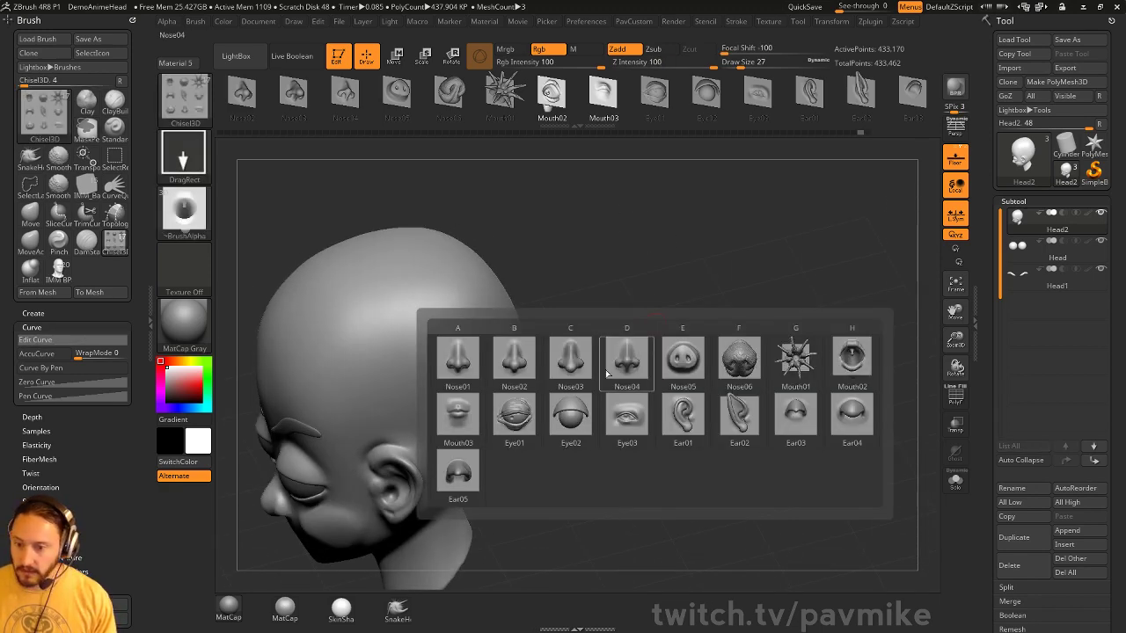
pyautogui.click(778, 365)
pyautogui.moveTo(778, 364); pyautogui.dragTo(545, 369)
pyautogui.moveTo(452, 367); pyautogui.dragTo(618, 314)
pyautogui.hotkey('ctrl', 'z')
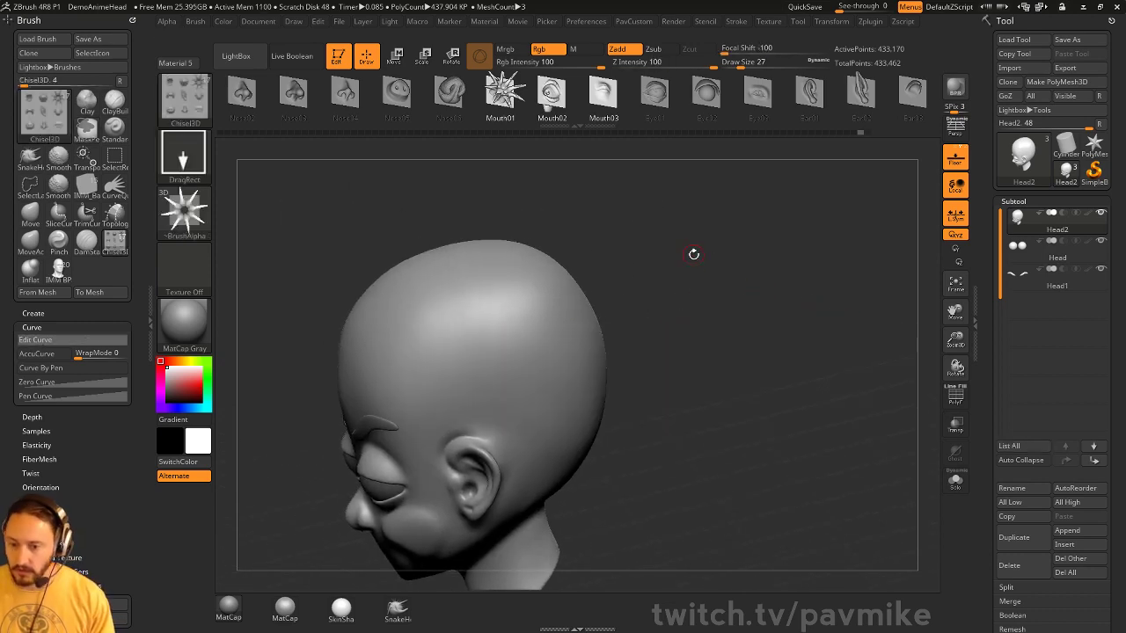
# Try the Nose03 shape with the Dots stroke on the side of the head and undo it
pyautogui.press('b')
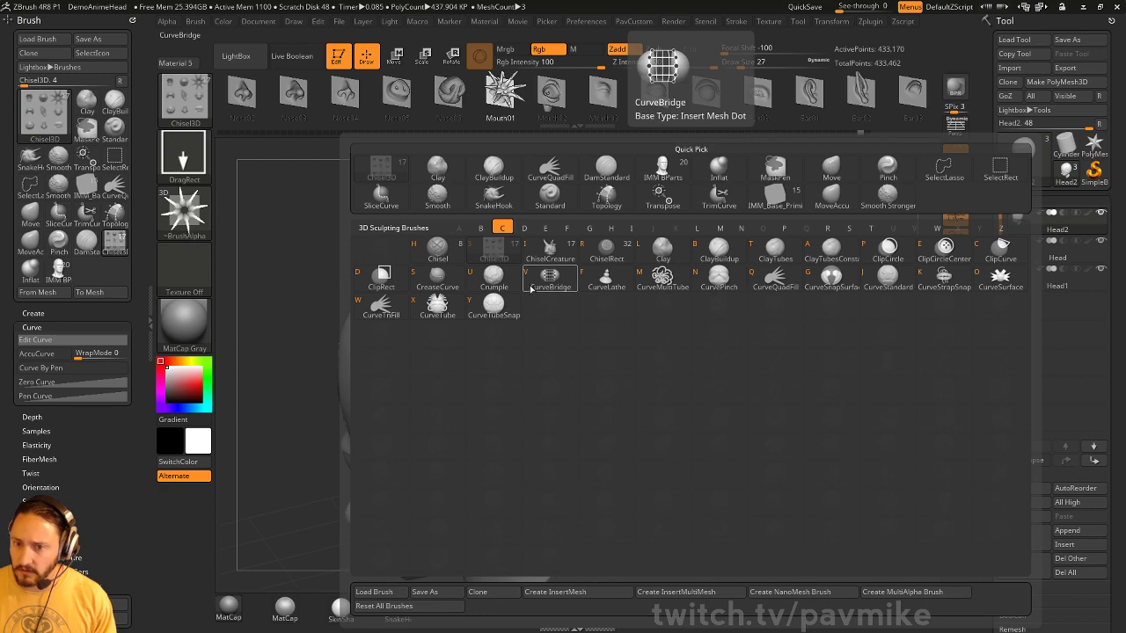
pyautogui.press('Escape')
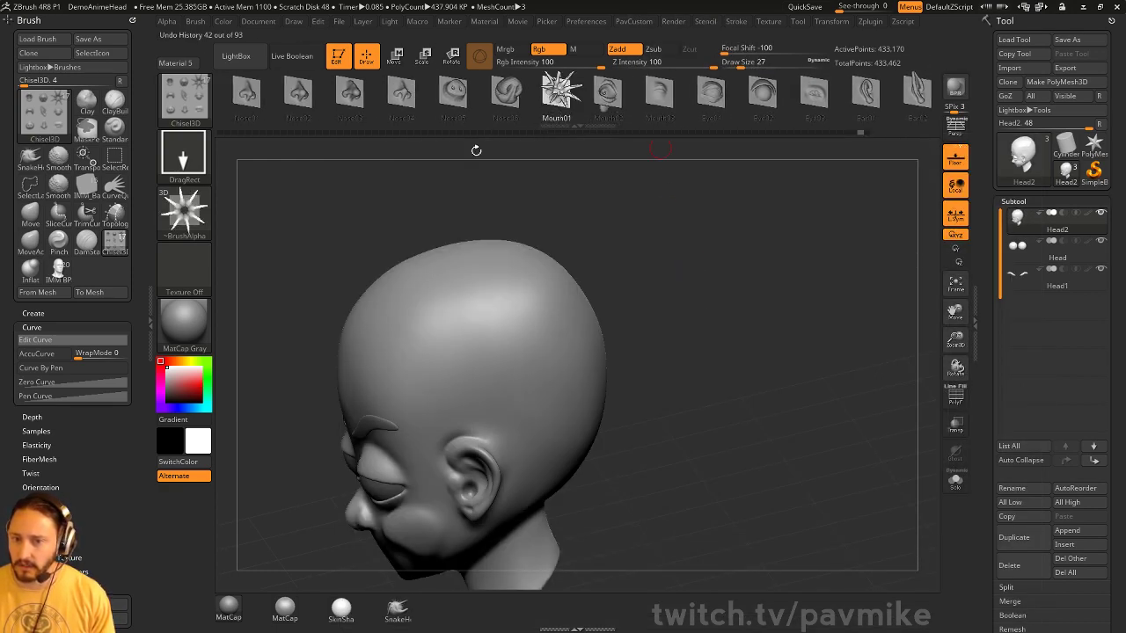
pyautogui.click(352, 91)
pyautogui.moveTo(633, 319)
pyautogui.mouseDown()
pyautogui.moveTo(697, 319)
pyautogui.moveTo(642, 321)
pyautogui.mouseUp()
pyautogui.click(184, 159)
pyautogui.click(253, 165)
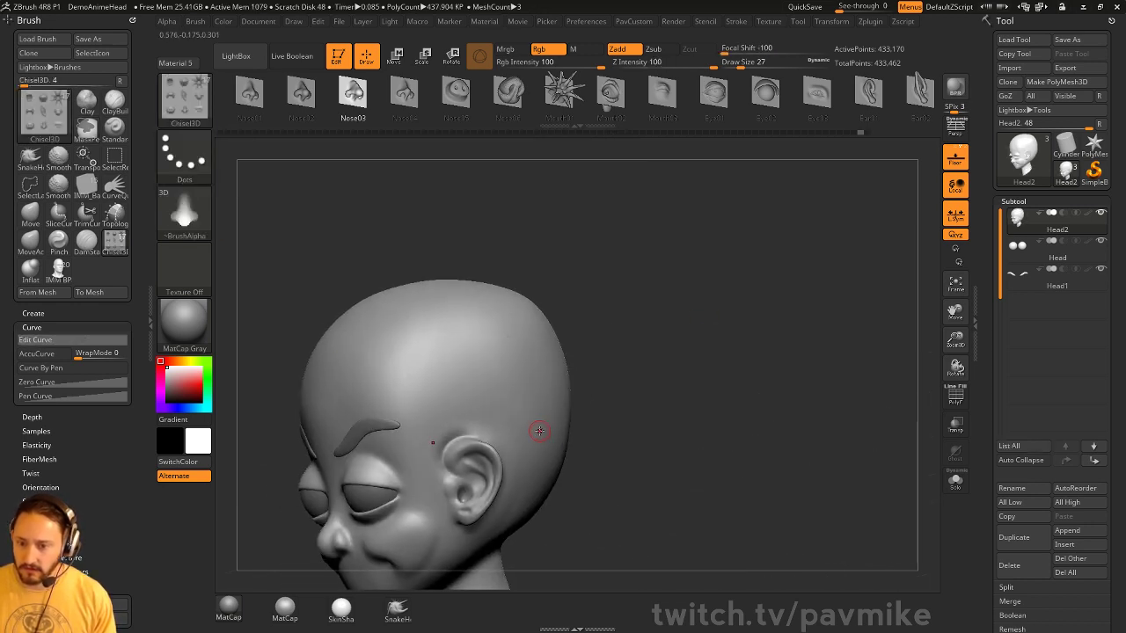
pyautogui.hotkey('ctrl', 'z')
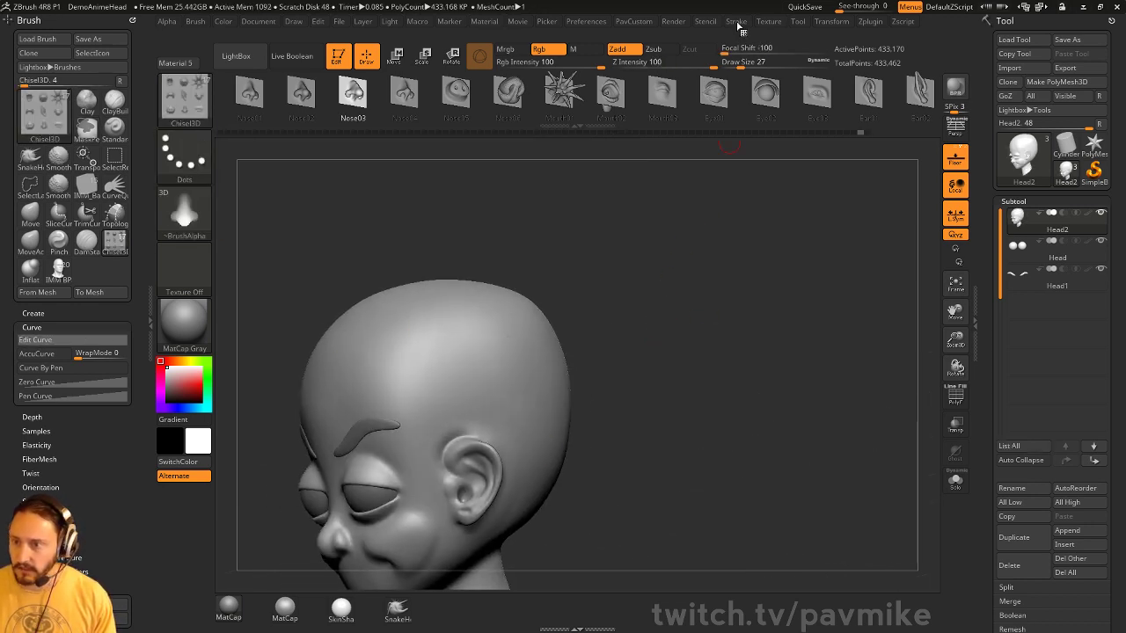
# Enable LazyMouse for the stroke and try an arched trail of Nose03 shapes above the ear at a draw size of 101
pyautogui.click(736, 21)
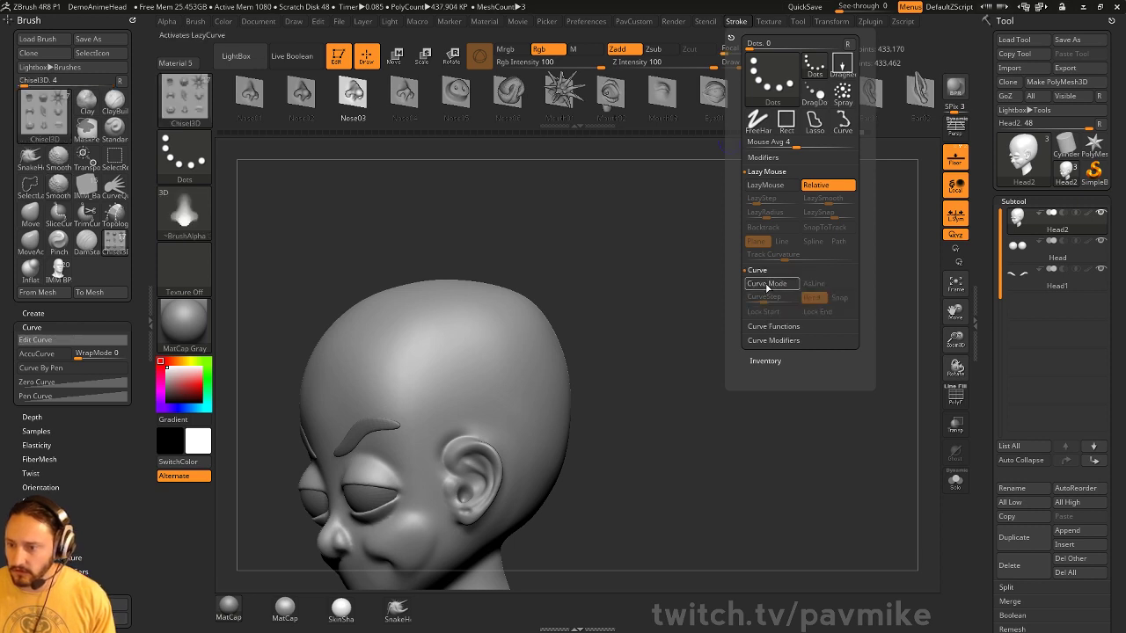
pyautogui.click(770, 270)
pyautogui.click(766, 184)
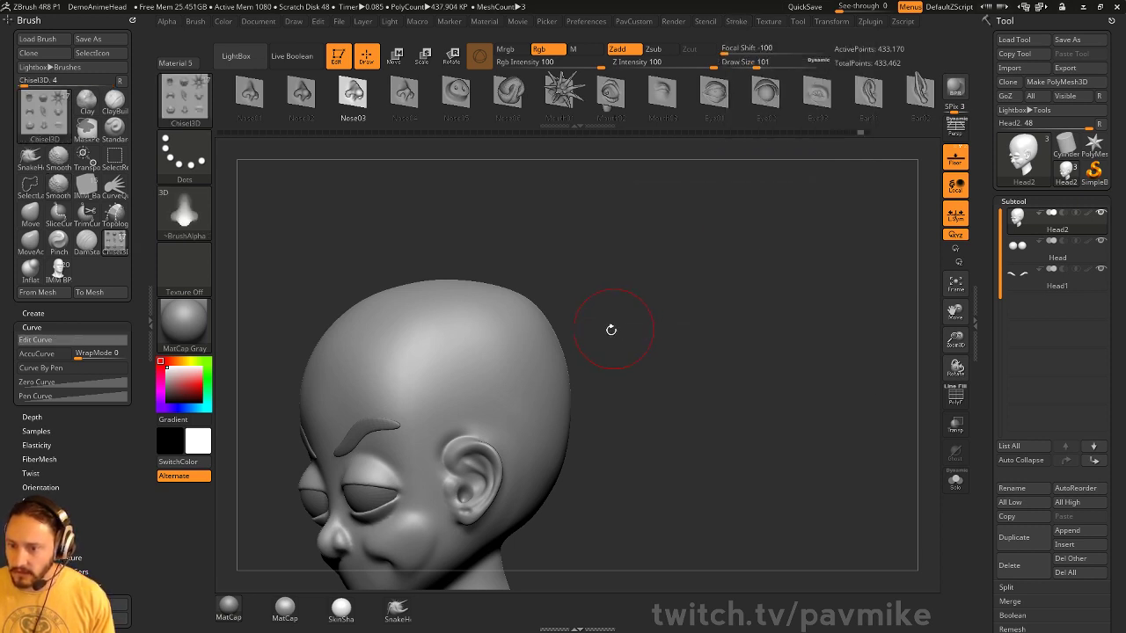
pyautogui.moveTo(438, 404); pyautogui.dragTo(528, 440, button='right')
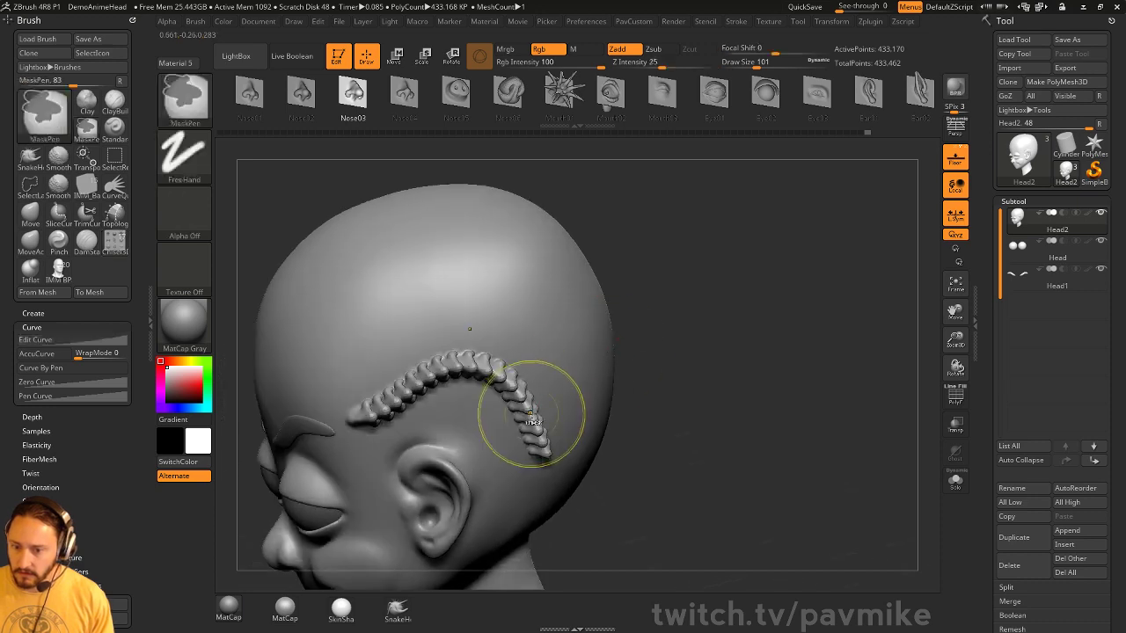
pyautogui.hotkey('ctrl', 'z')
# Try a longer wavy trail of Nose03 shapes around the ear at a draw size of 71 and undo it
pyautogui.moveTo(508, 425)
pyautogui.mouseDown()
pyautogui.moveTo(457, 379)
pyautogui.moveTo(391, 362)
pyautogui.mouseUp()
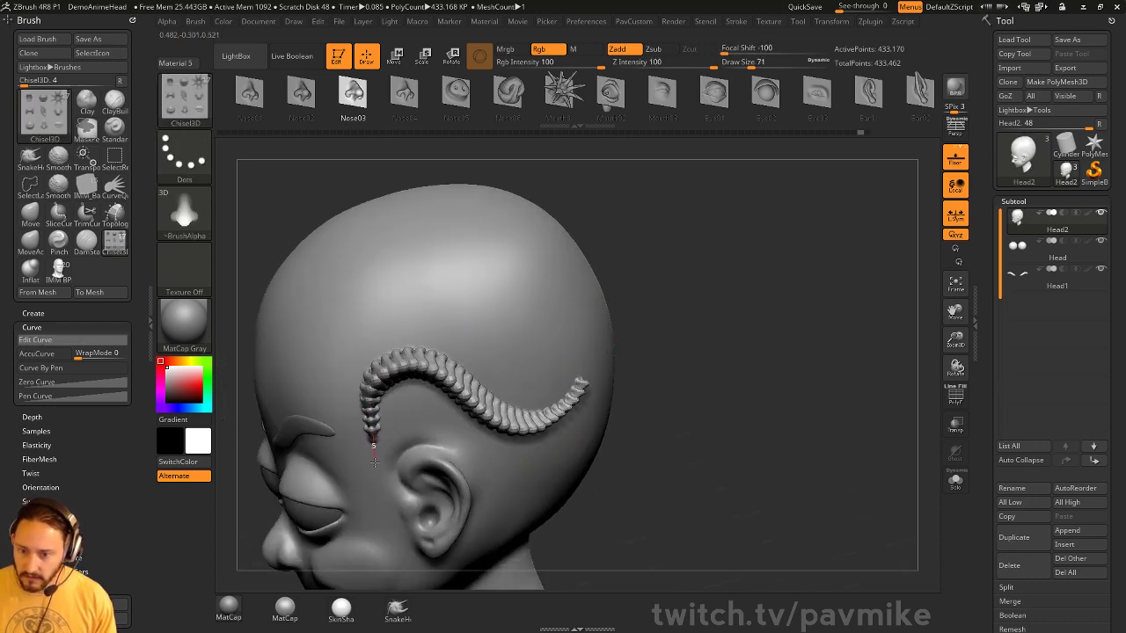
pyautogui.moveTo(374, 461); pyautogui.dragTo(357, 547)
pyautogui.moveTo(356, 547)
pyautogui.mouseDown(button='right')
pyautogui.moveTo(795, 364)
pyautogui.moveTo(578, 336)
pyautogui.mouseUp(button='right')
pyautogui.moveTo(578, 336)
pyautogui.mouseDown()
pyautogui.moveTo(538, 378)
pyautogui.moveTo(563, 378)
pyautogui.mouseUp()
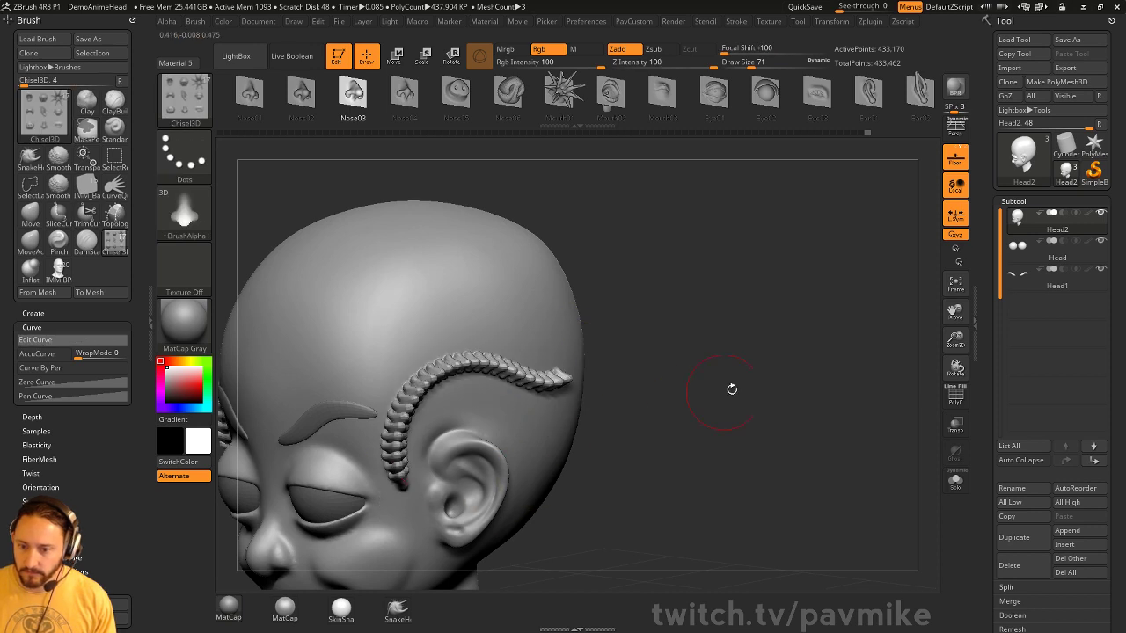
pyautogui.hotkey('ctrl', 'z')
# Try separate Nose03 stamps around the side of the head with the DragDot stroke and undo them all
pyautogui.click(184, 158)
pyautogui.click(536, 166)
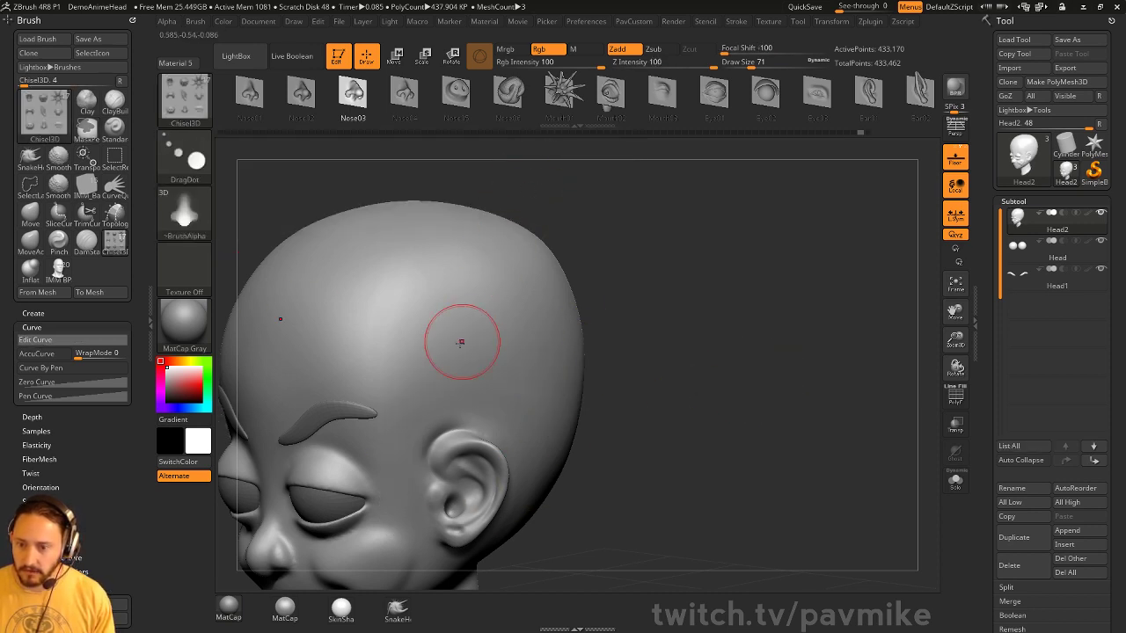
pyautogui.click(505, 351)
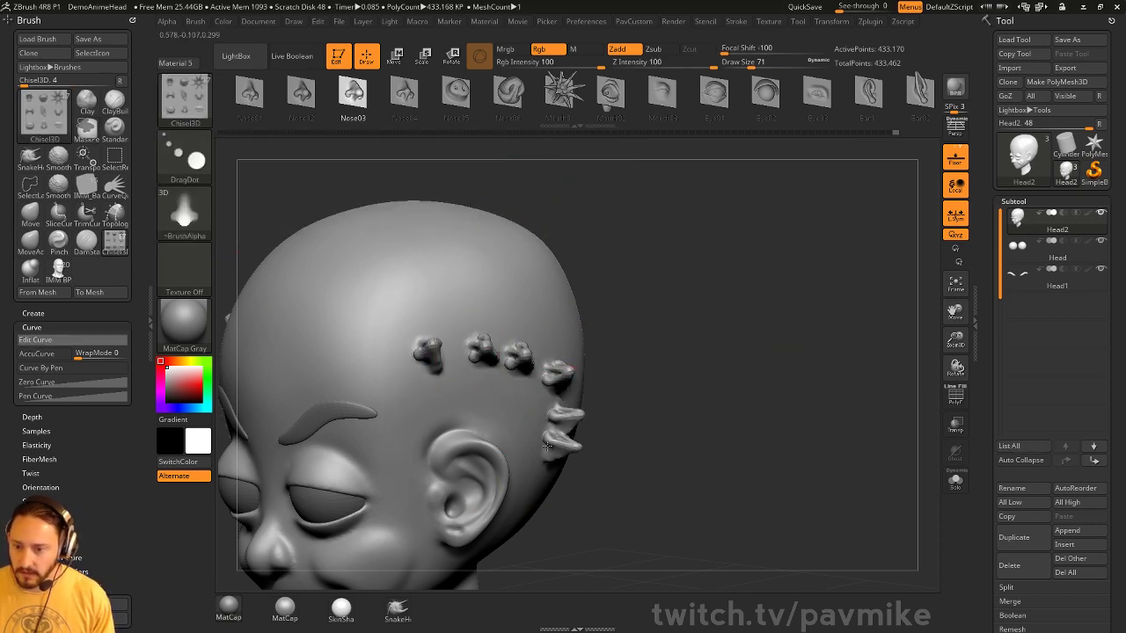
pyautogui.moveTo(547, 447); pyautogui.dragTo(786, 376)
pyautogui.hotkey('ctrl', 'z')
pyautogui.hotkey('ctrl', 'z')
pyautogui.hotkey('ctrl', 'z')
pyautogui.hotkey('ctrl', 'z')
pyautogui.hotkey('ctrl', 'z')
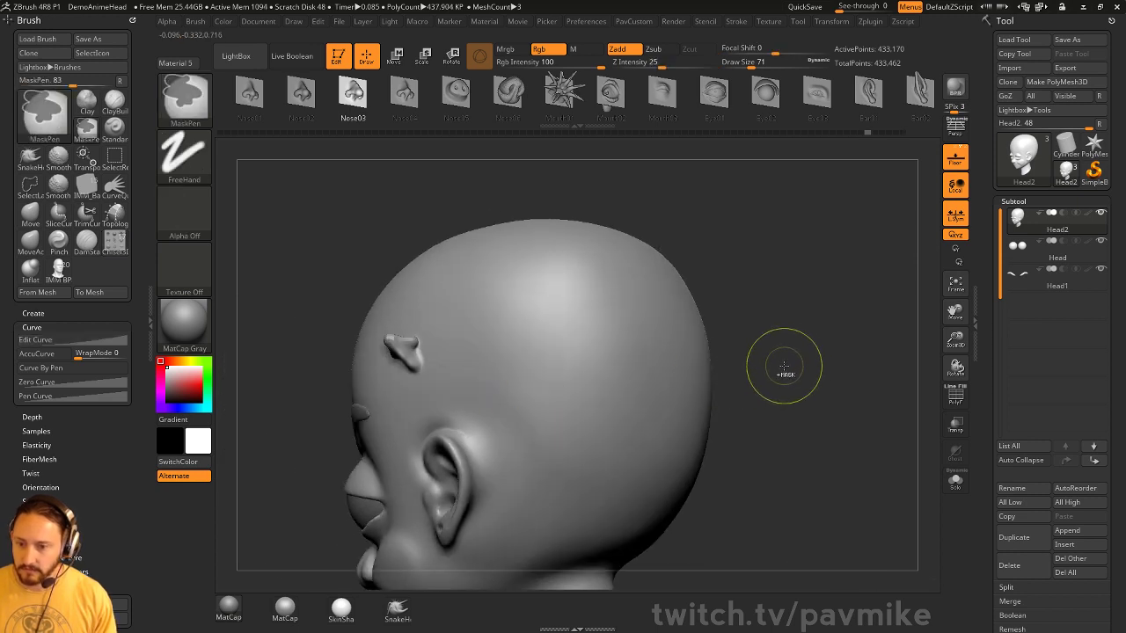
pyautogui.hotkey('ctrl', 'z')
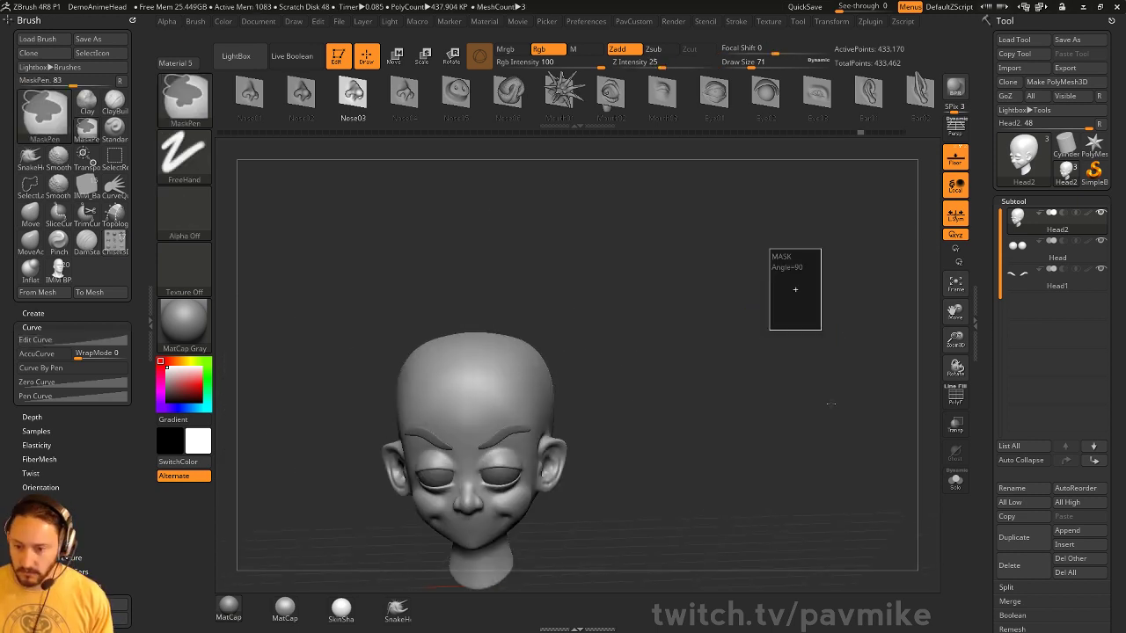
pyautogui.hotkey('ctrl', 'z')
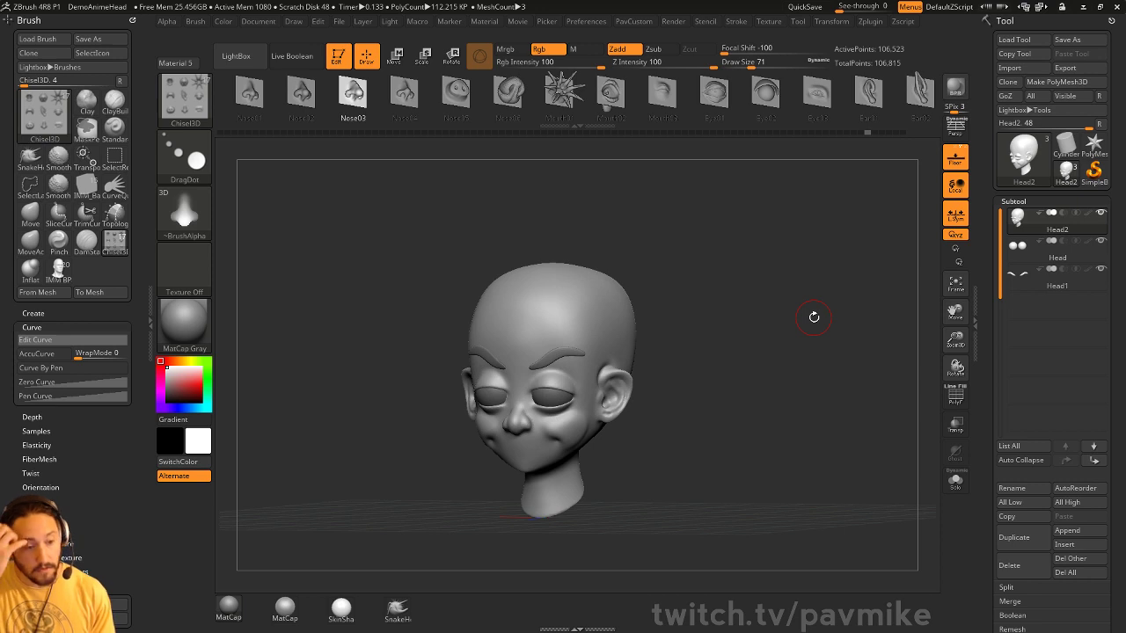